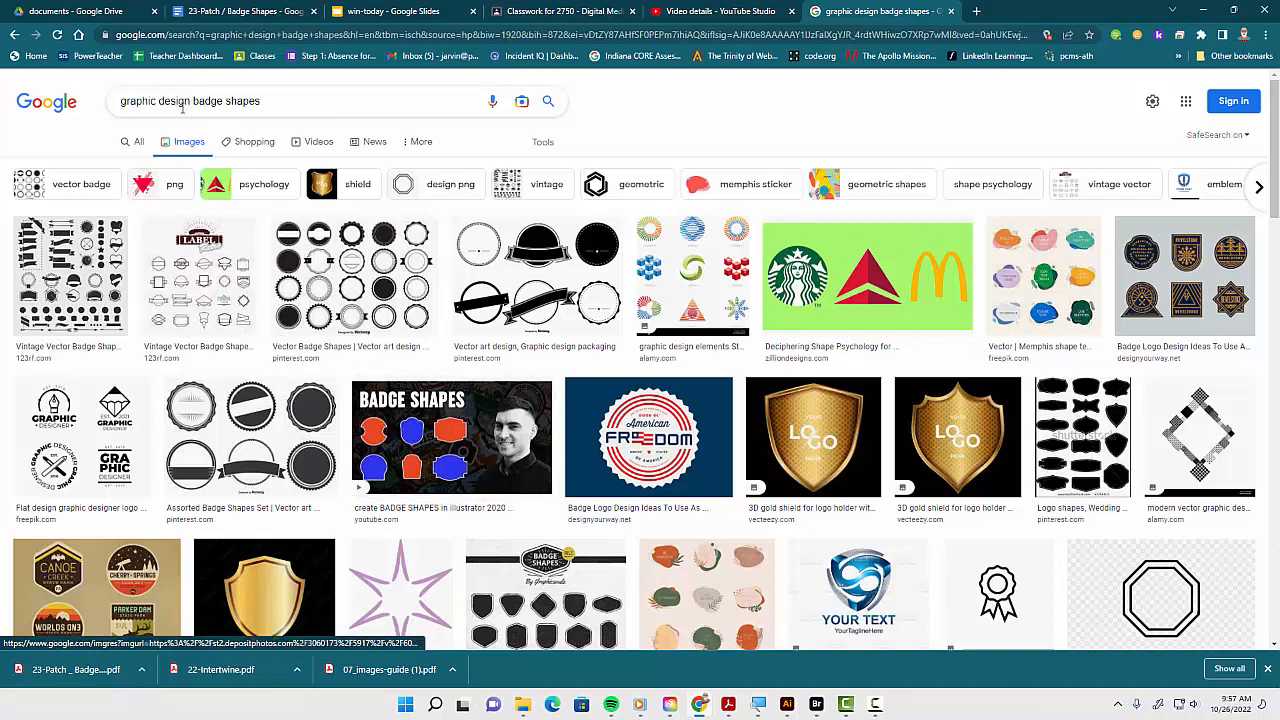
# Browse the Google Images results for graphic design badge shapes, opening several image previews for ideas
pyautogui.moveTo(266, 104); pyautogui.dragTo(110, 104)
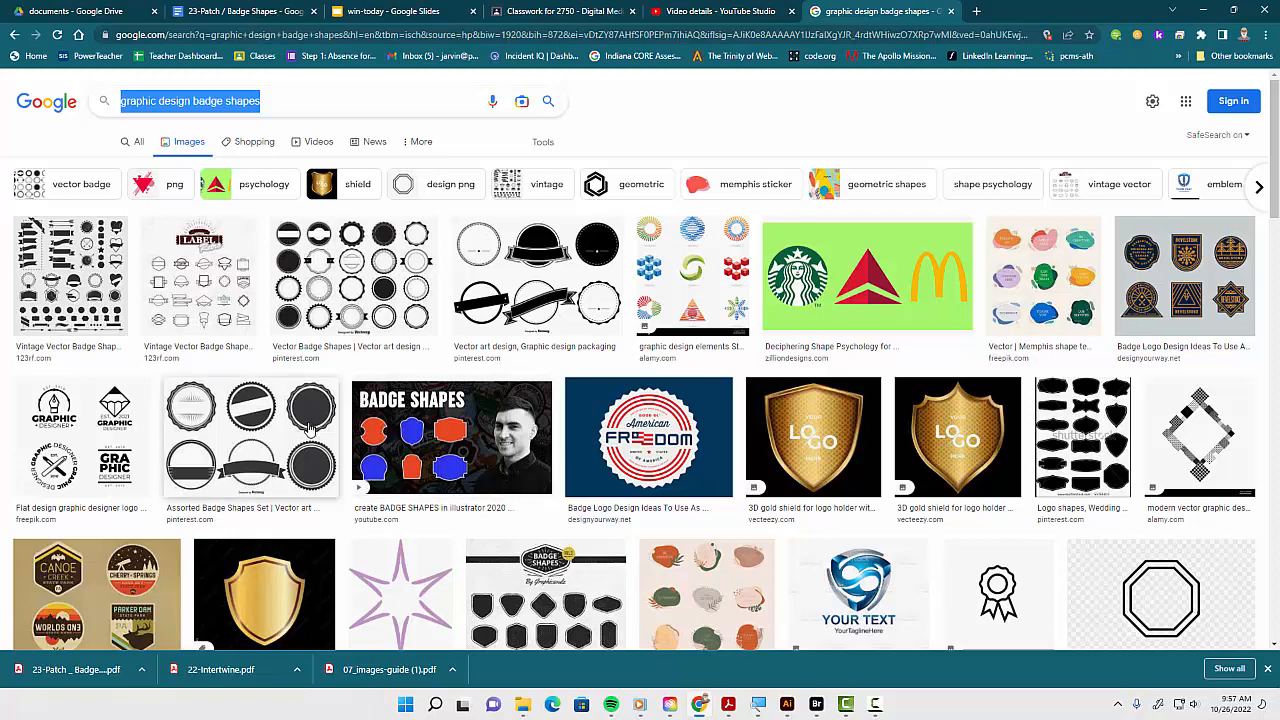
pyautogui.click(55, 290)
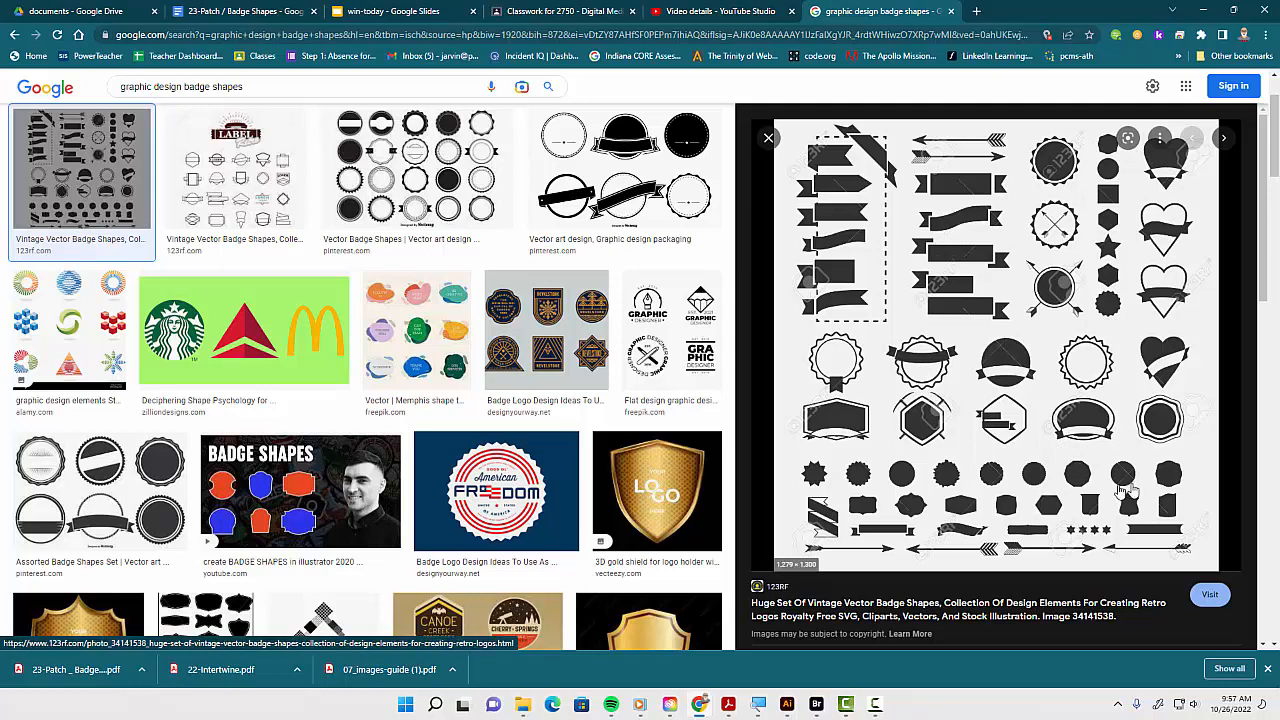
pyautogui.click(358, 165)
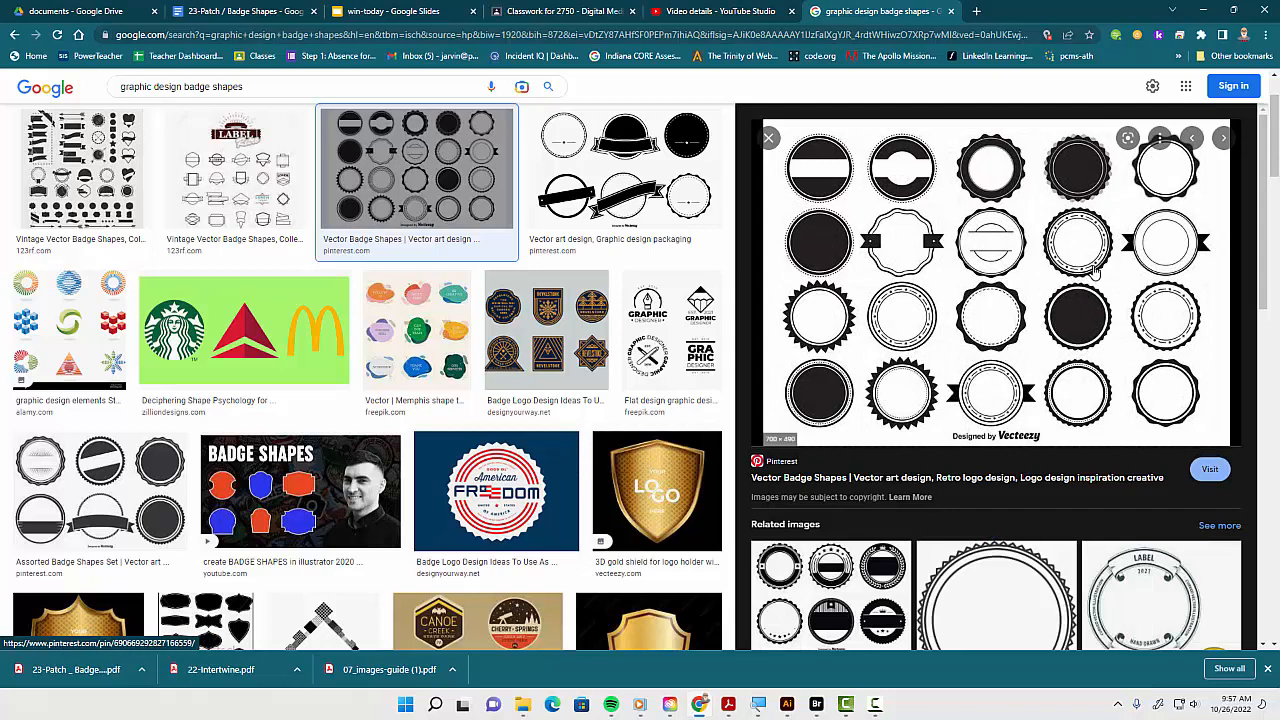
pyautogui.click(768, 137)
pyautogui.scroll(-5, 524, 425)
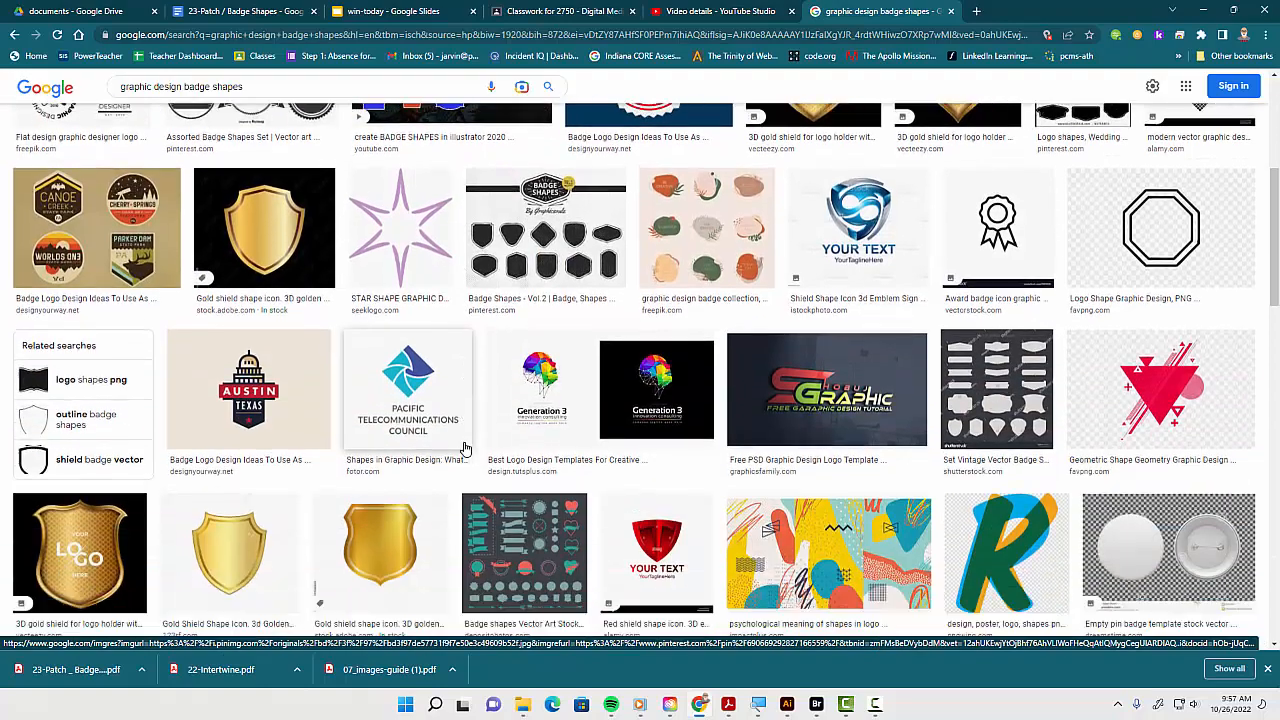
pyautogui.click(524, 425)
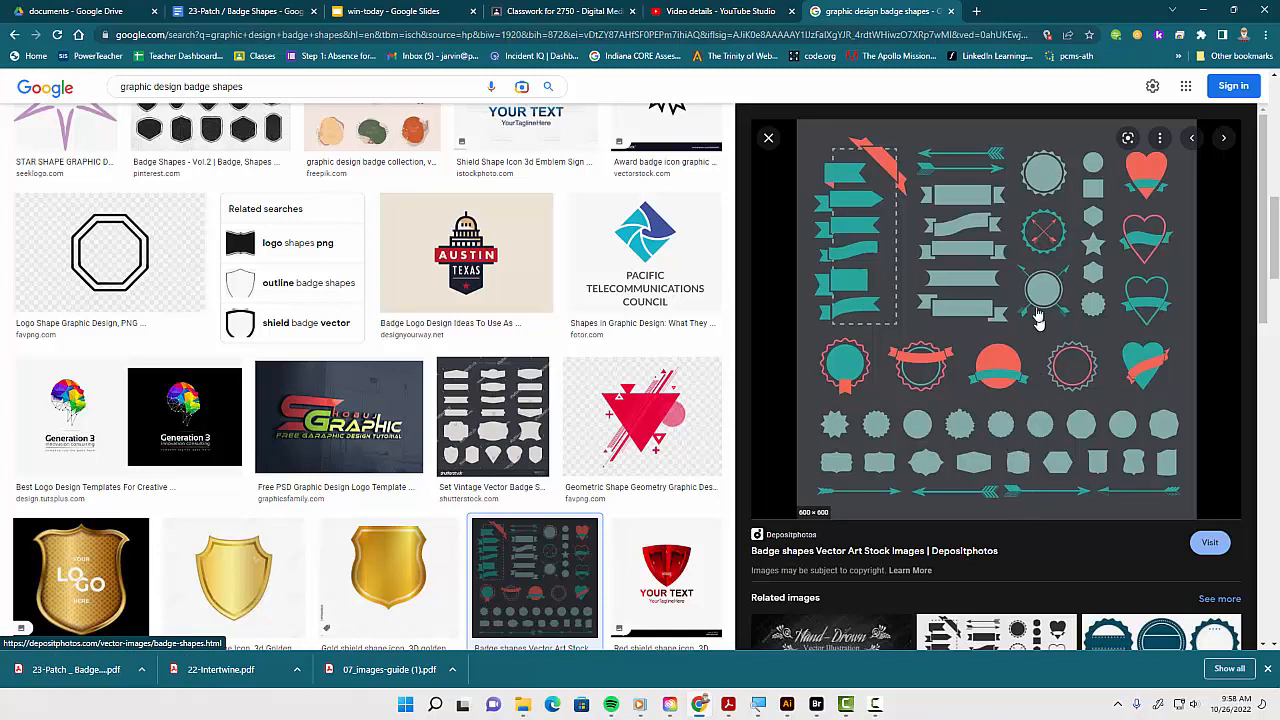
pyautogui.click(768, 143)
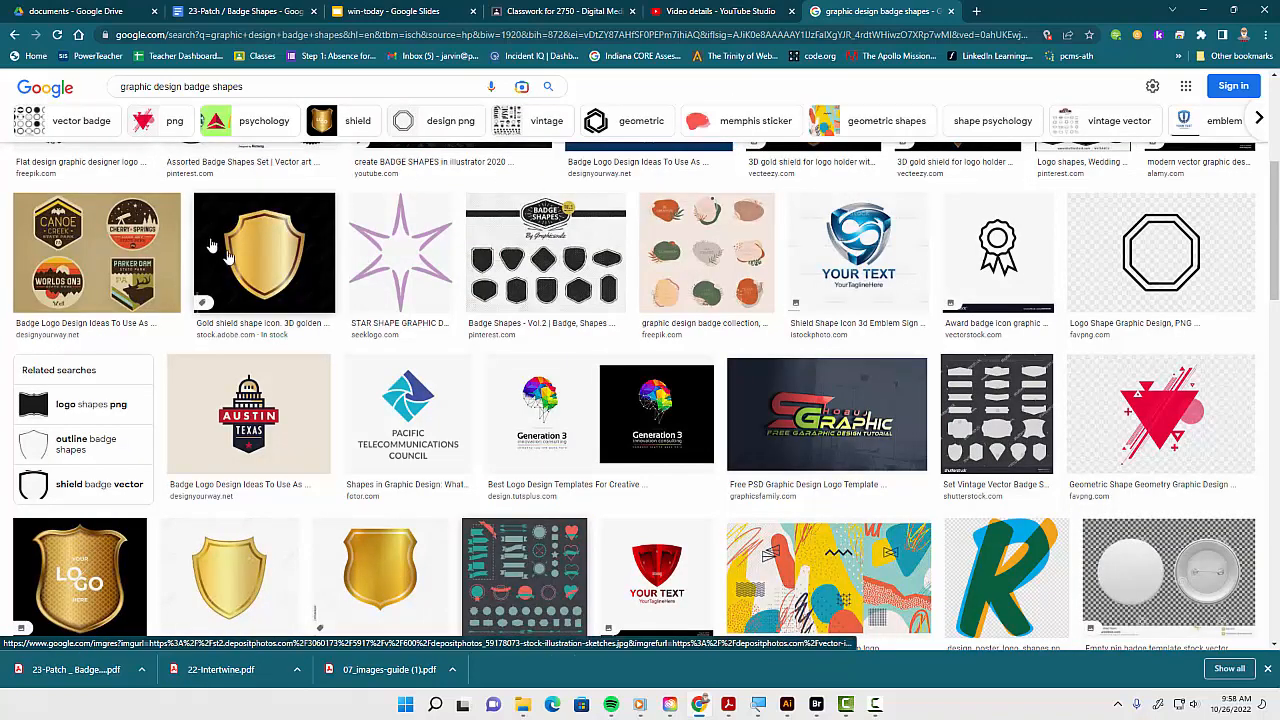
pyautogui.scroll(5, 268, 278)
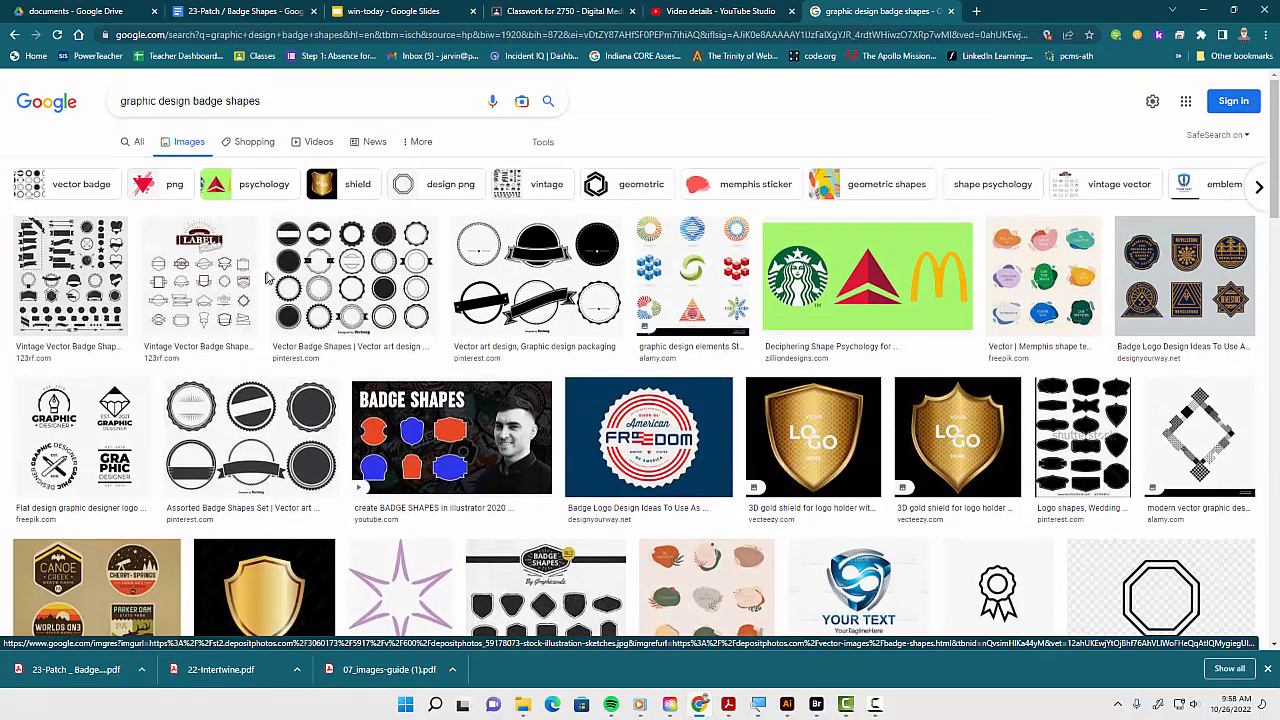
pyautogui.tripleClick(112, 104)
pyautogui.moveTo(122, 104); pyautogui.dragTo(228, 104)
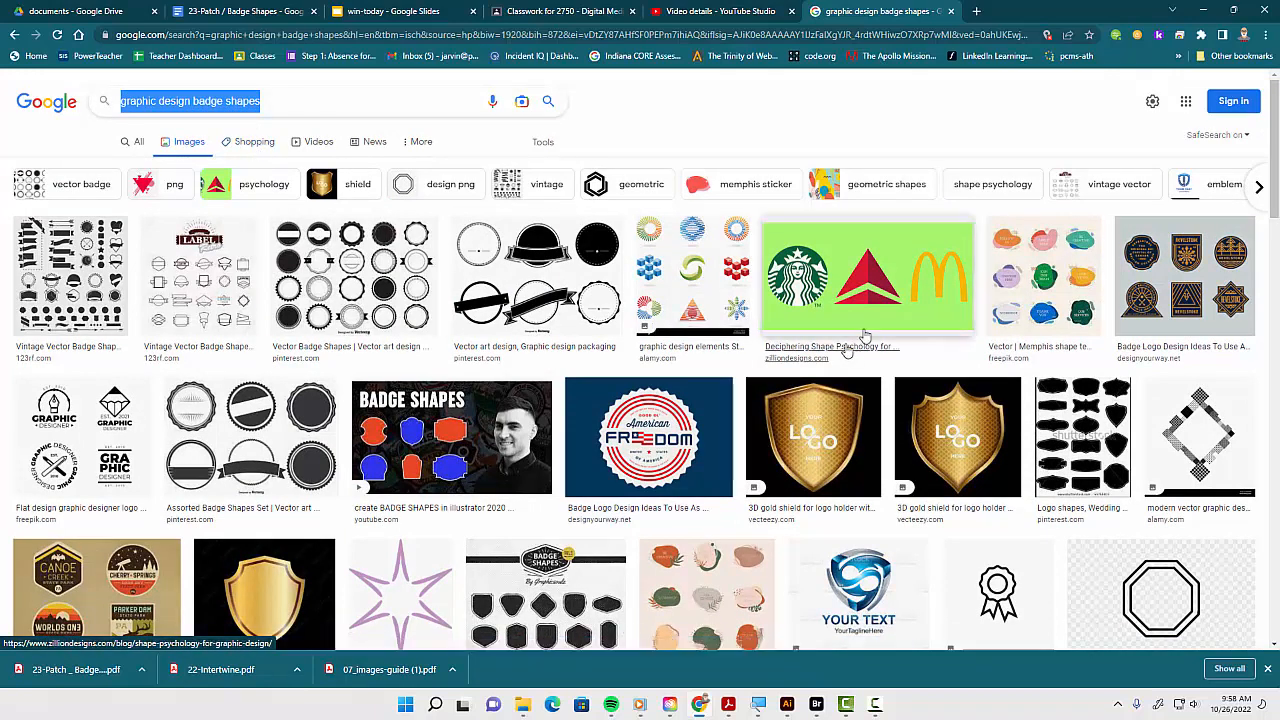
pyautogui.click(1080, 437)
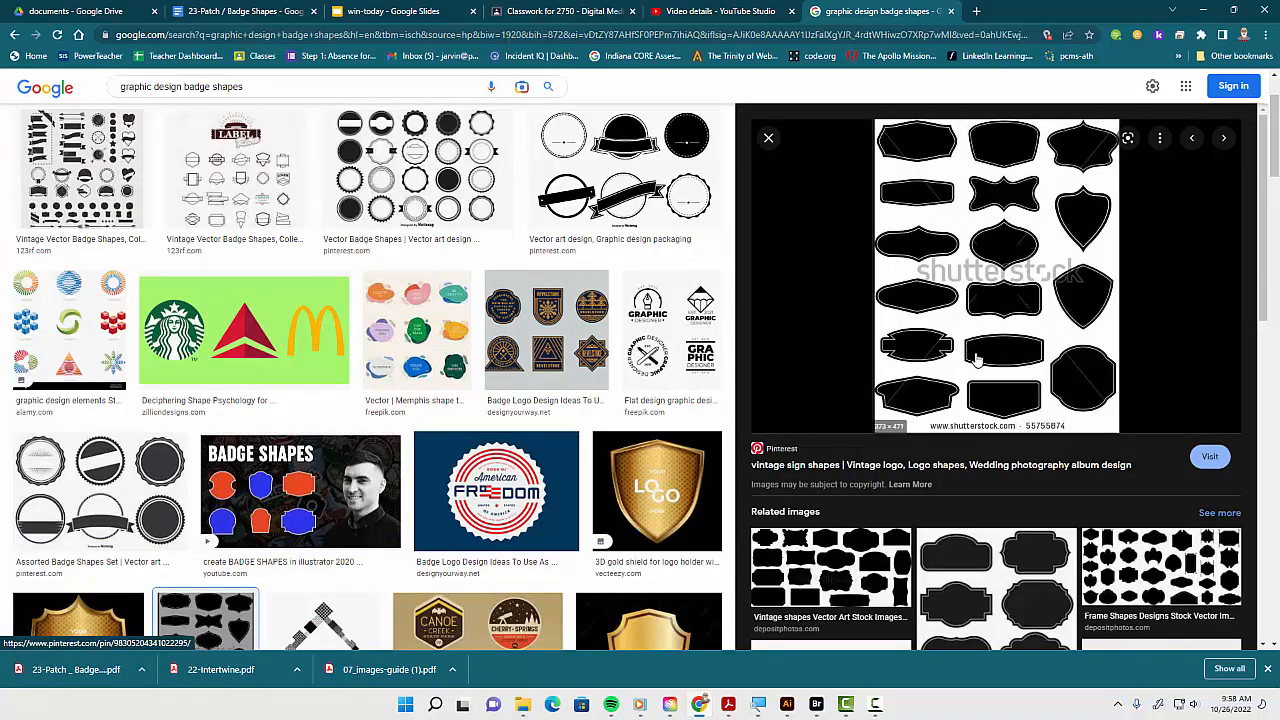
pyautogui.click(826, 579)
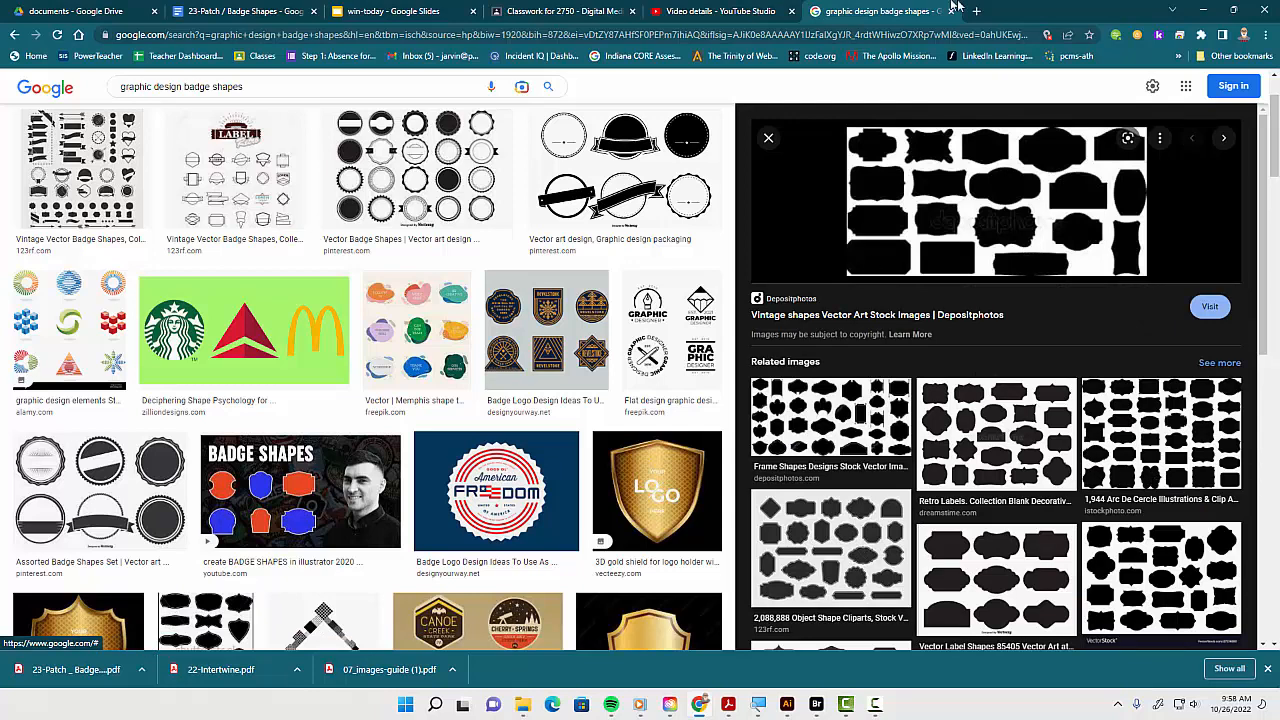
pyautogui.click(768, 137)
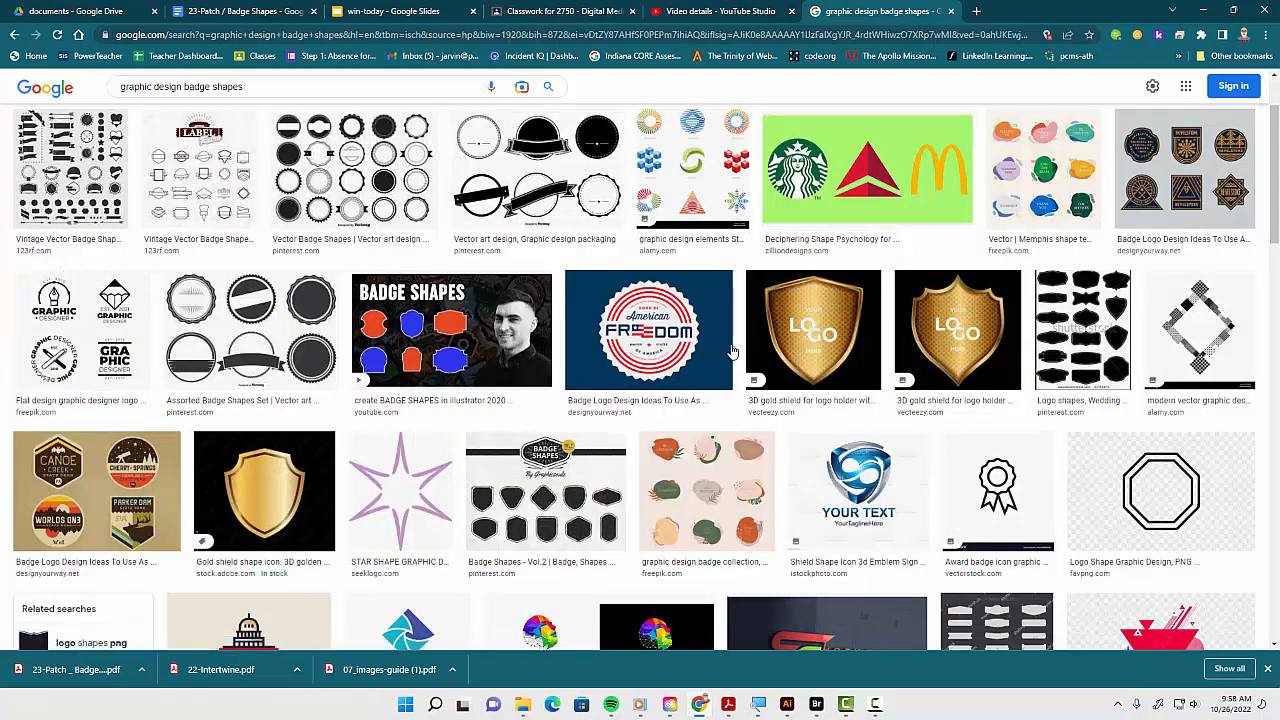
# Switch to the assignment PDF and read its description and required items for the patch badge shapes
pyautogui.click(787, 705)
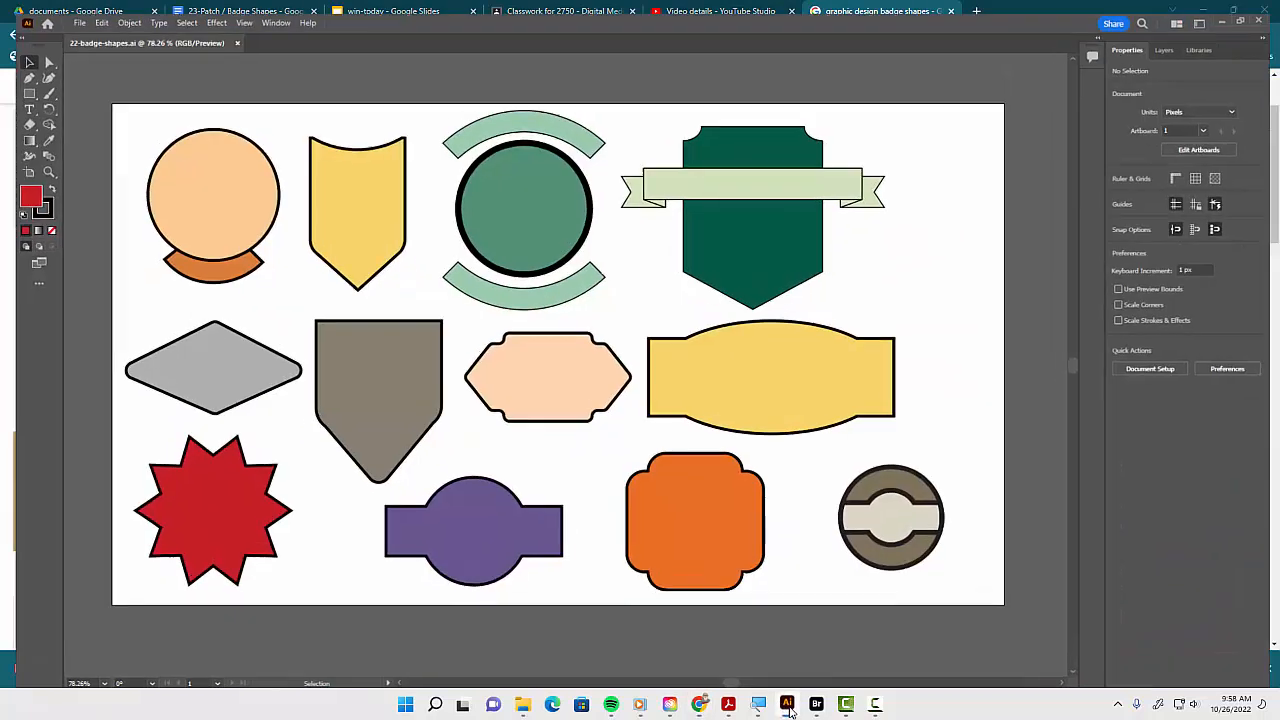
pyautogui.click(728, 705)
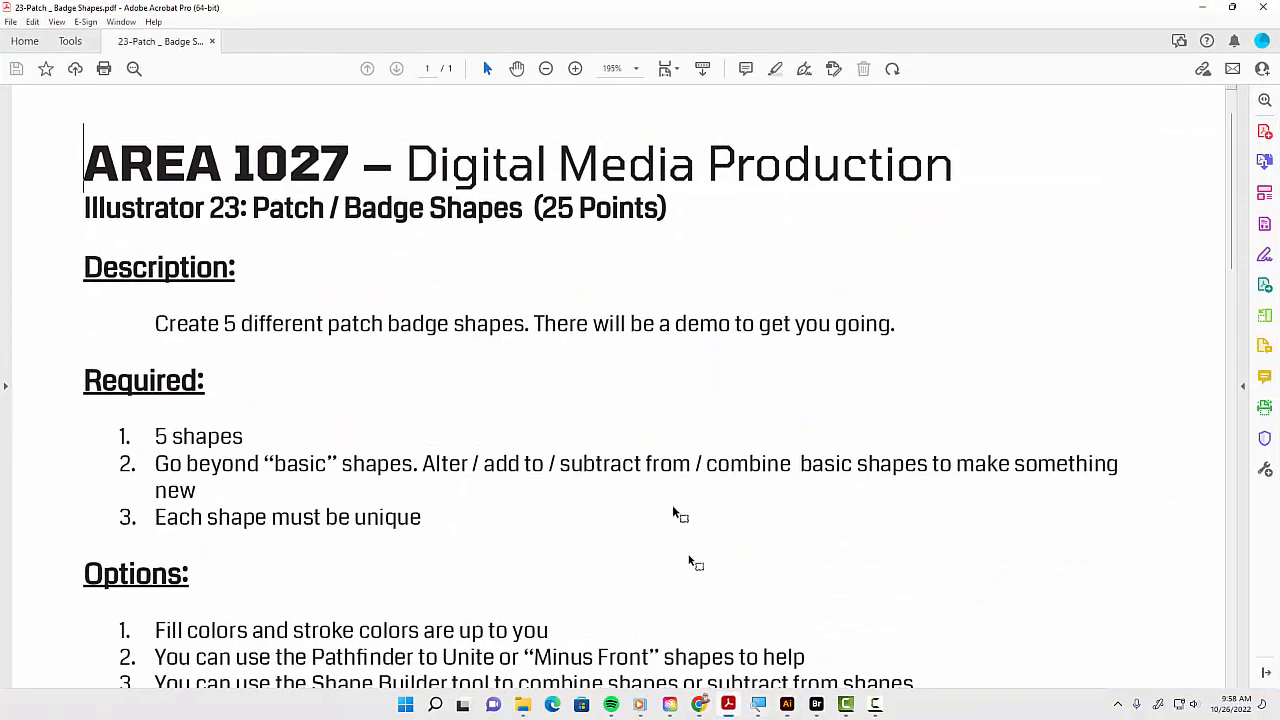
pyautogui.moveTo(188, 324); pyautogui.dragTo(348, 333)
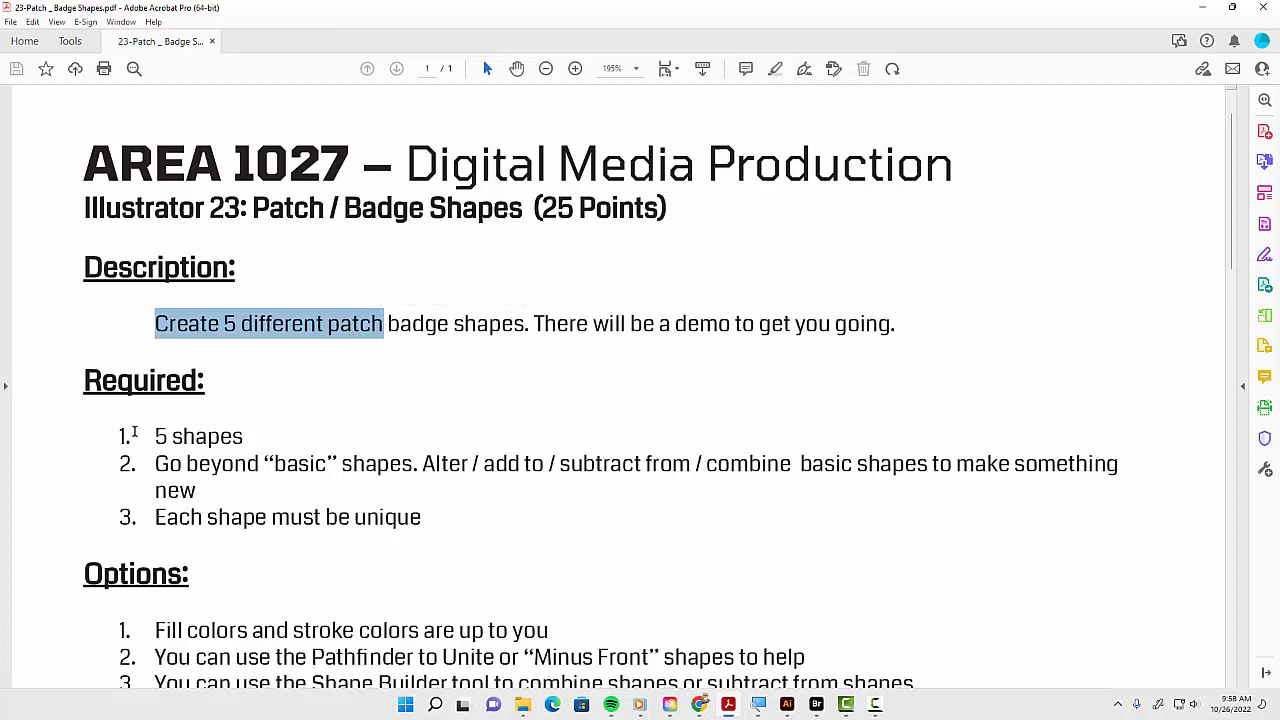
pyautogui.moveTo(146, 432); pyautogui.dragTo(278, 445)
pyautogui.click(316, 466)
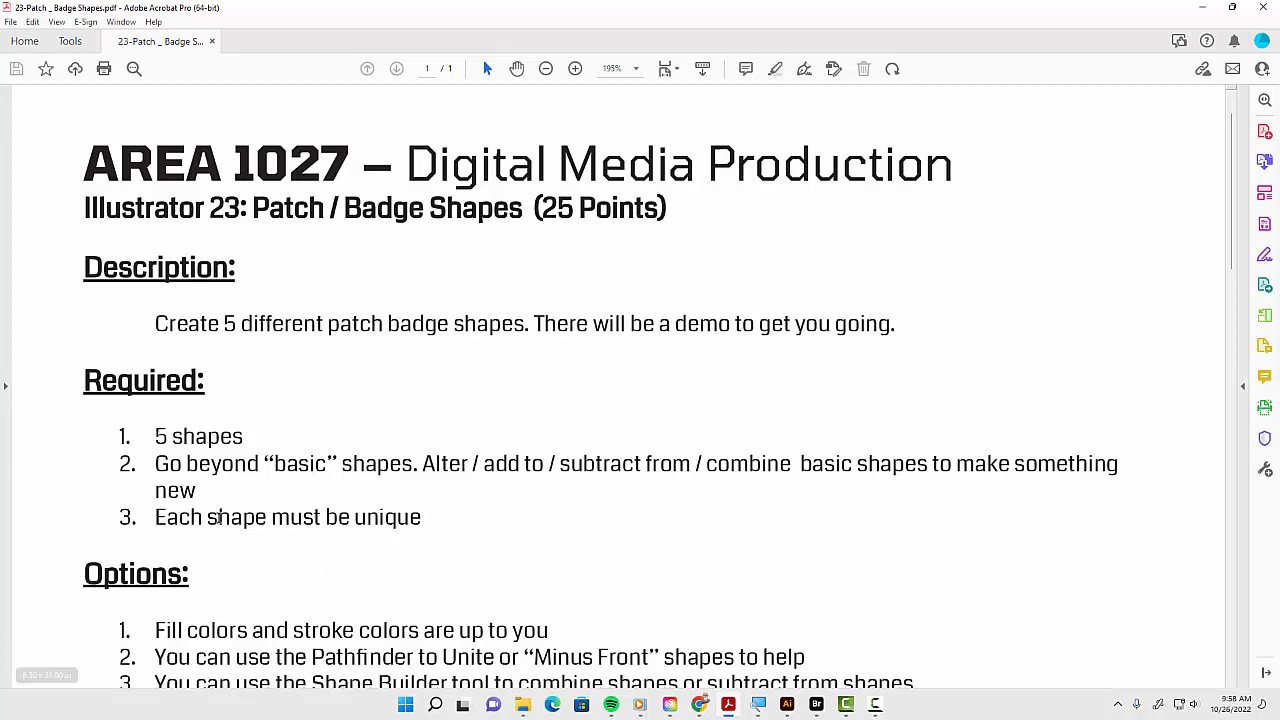
pyautogui.moveTo(208, 517); pyautogui.dragTo(395, 525)
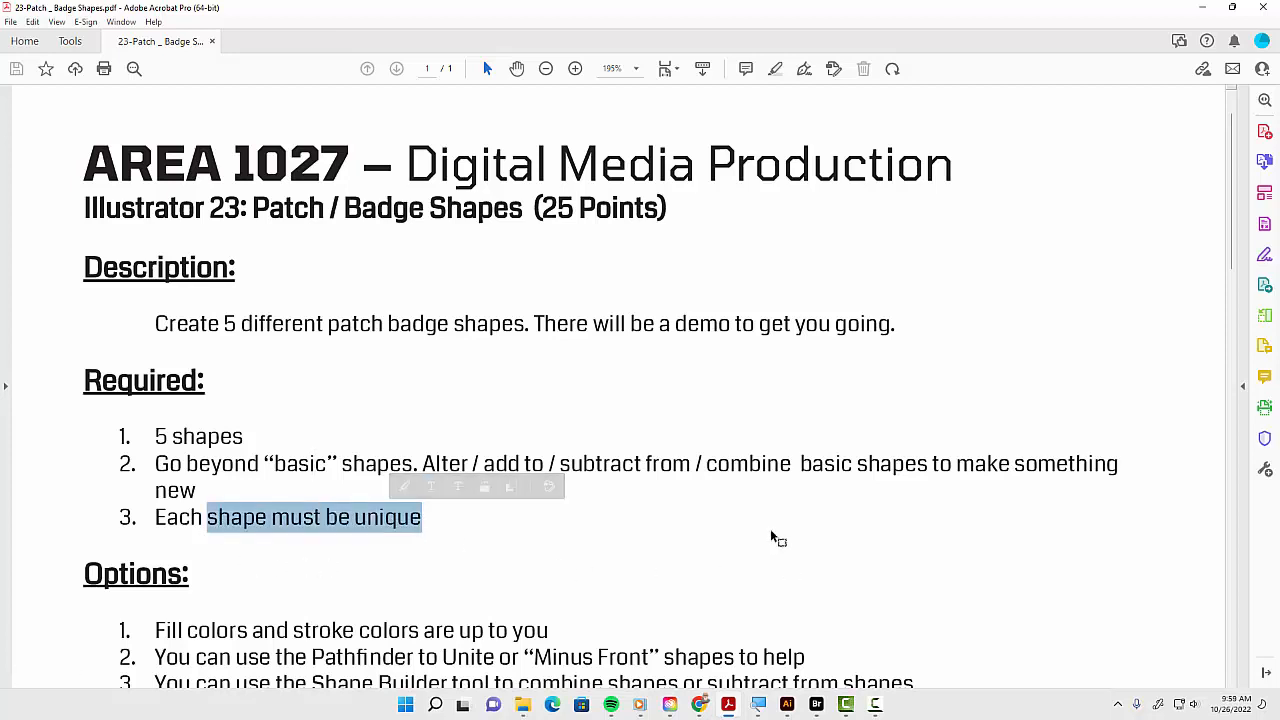
pyautogui.scroll(-2, 772, 538)
pyautogui.scroll(-4, 772, 538)
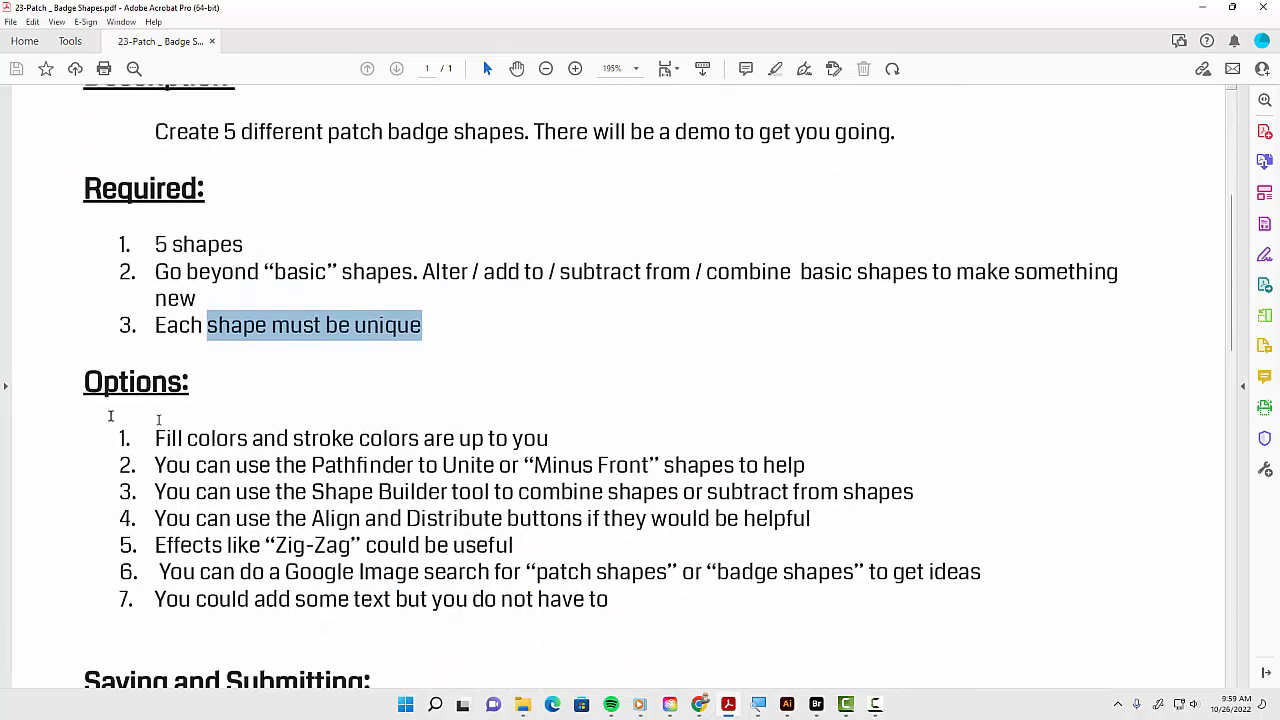
# Read through the assignment's options list covering colors, Pathfinder, Shape Builder, Align, effects and text
pyautogui.moveTo(188, 437); pyautogui.dragTo(385, 440)
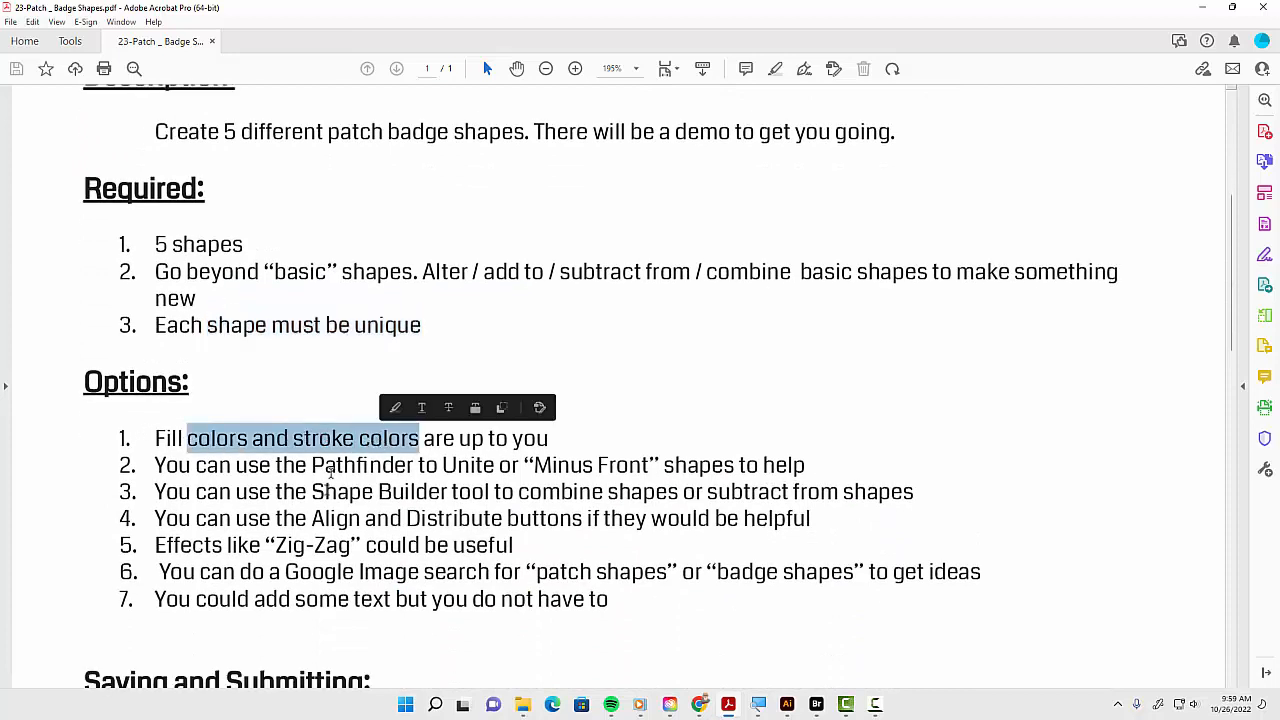
pyautogui.moveTo(312, 465); pyautogui.dragTo(410, 466)
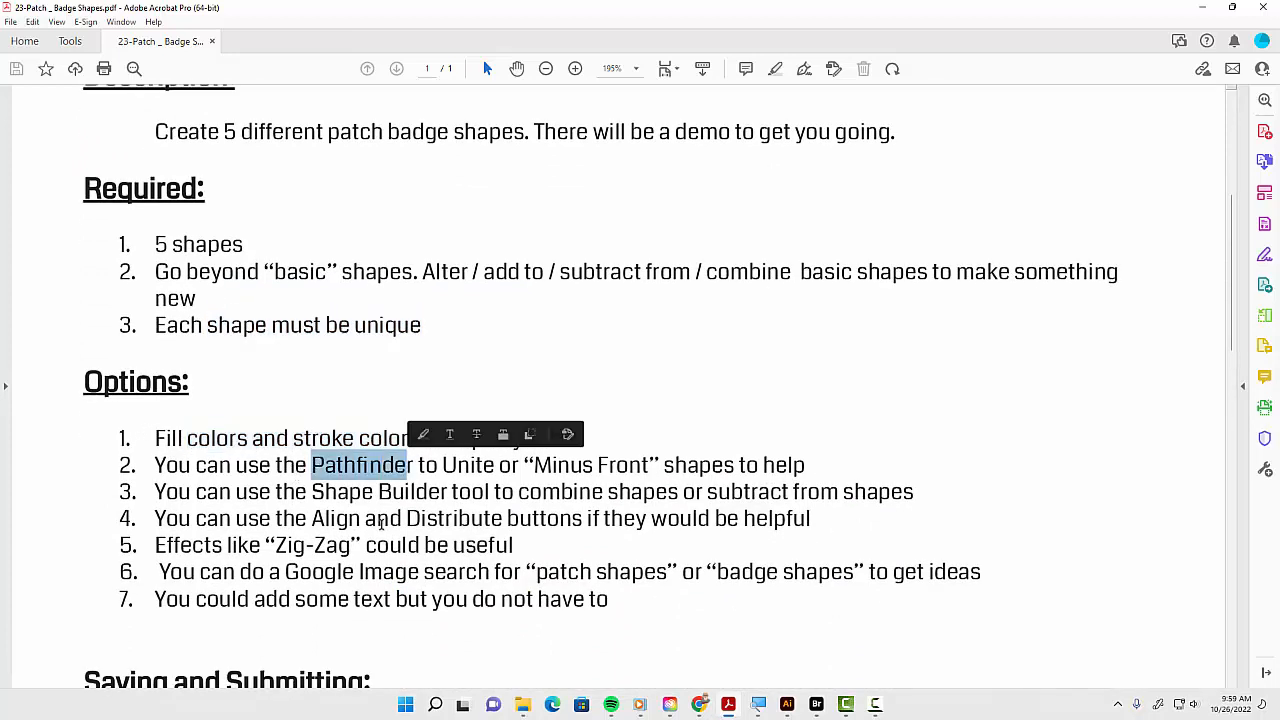
pyautogui.moveTo(312, 492); pyautogui.dragTo(448, 492)
pyautogui.moveTo(312, 518); pyautogui.dragTo(582, 520)
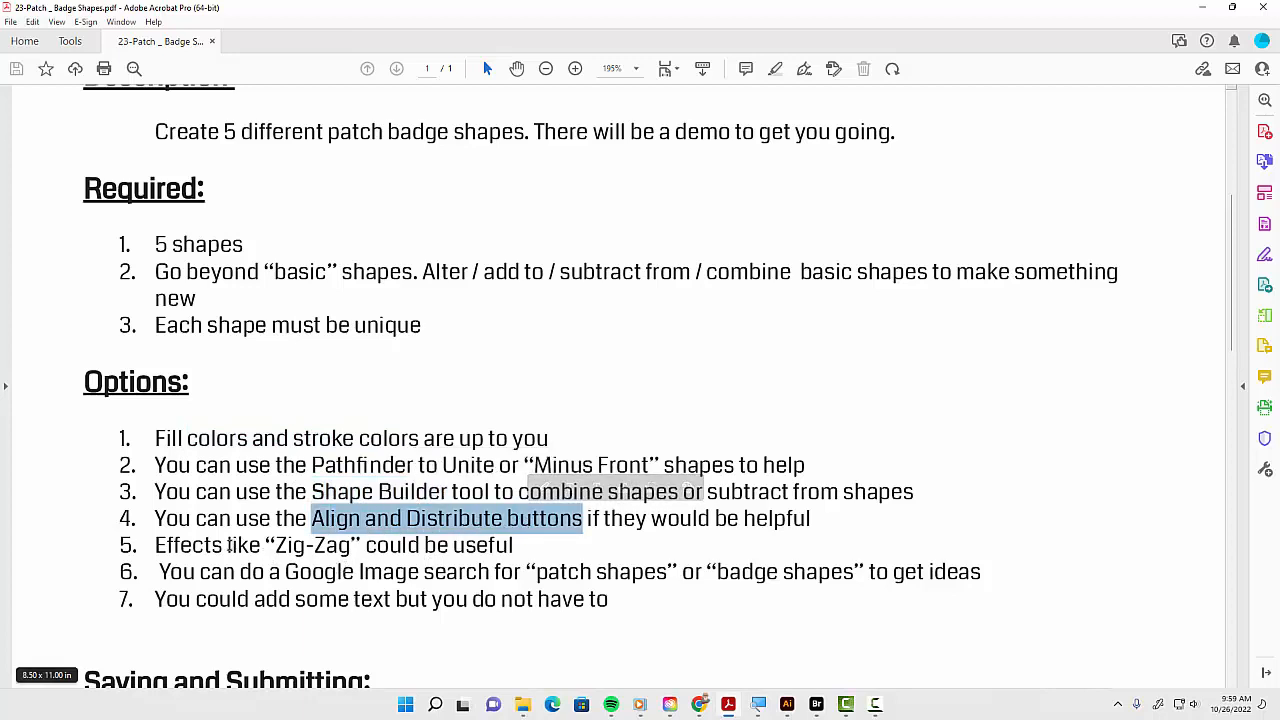
pyautogui.moveTo(228, 545); pyautogui.dragTo(419, 555)
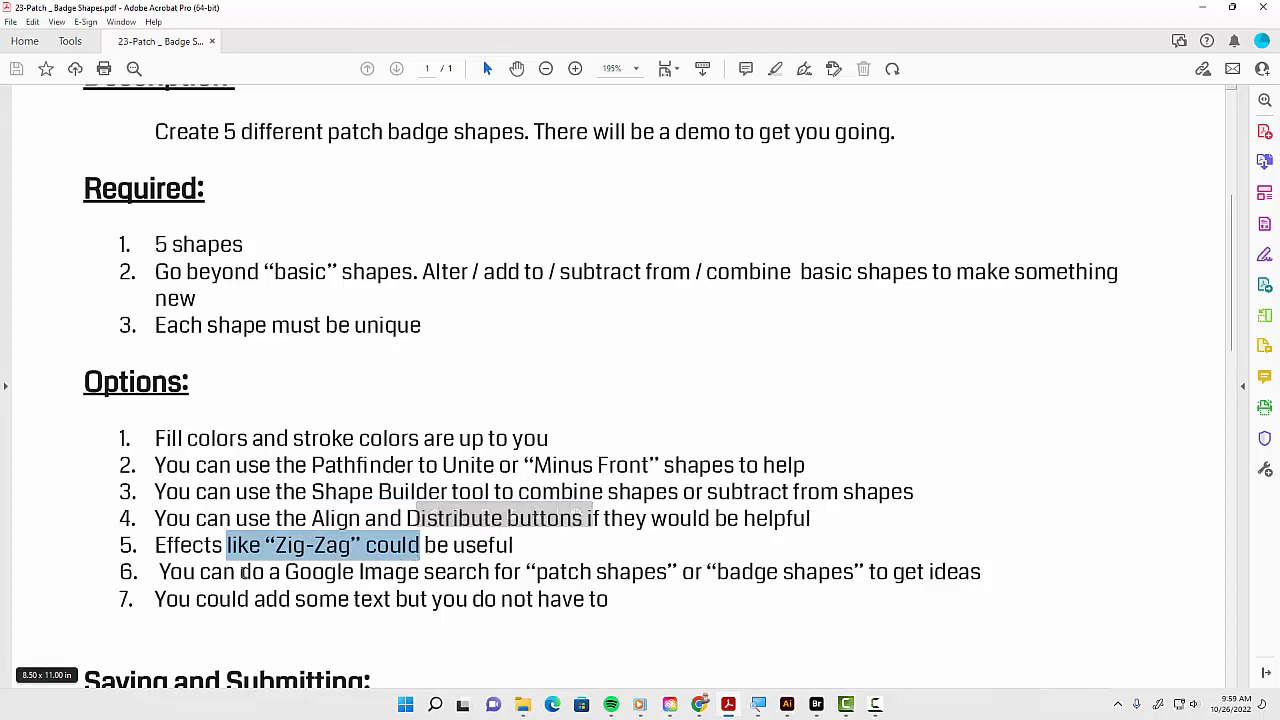
pyautogui.click(247, 572)
pyautogui.moveTo(247, 572); pyautogui.dragTo(852, 574)
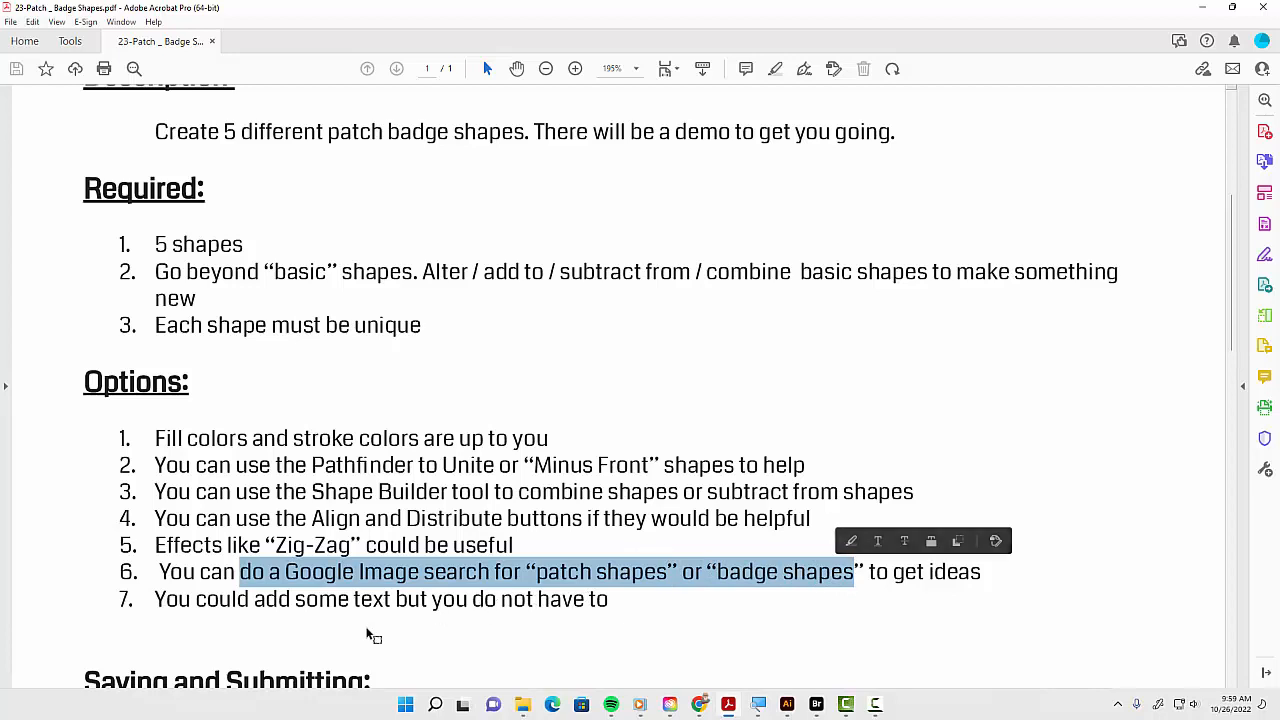
pyautogui.moveTo(296, 600); pyautogui.dragTo(466, 604)
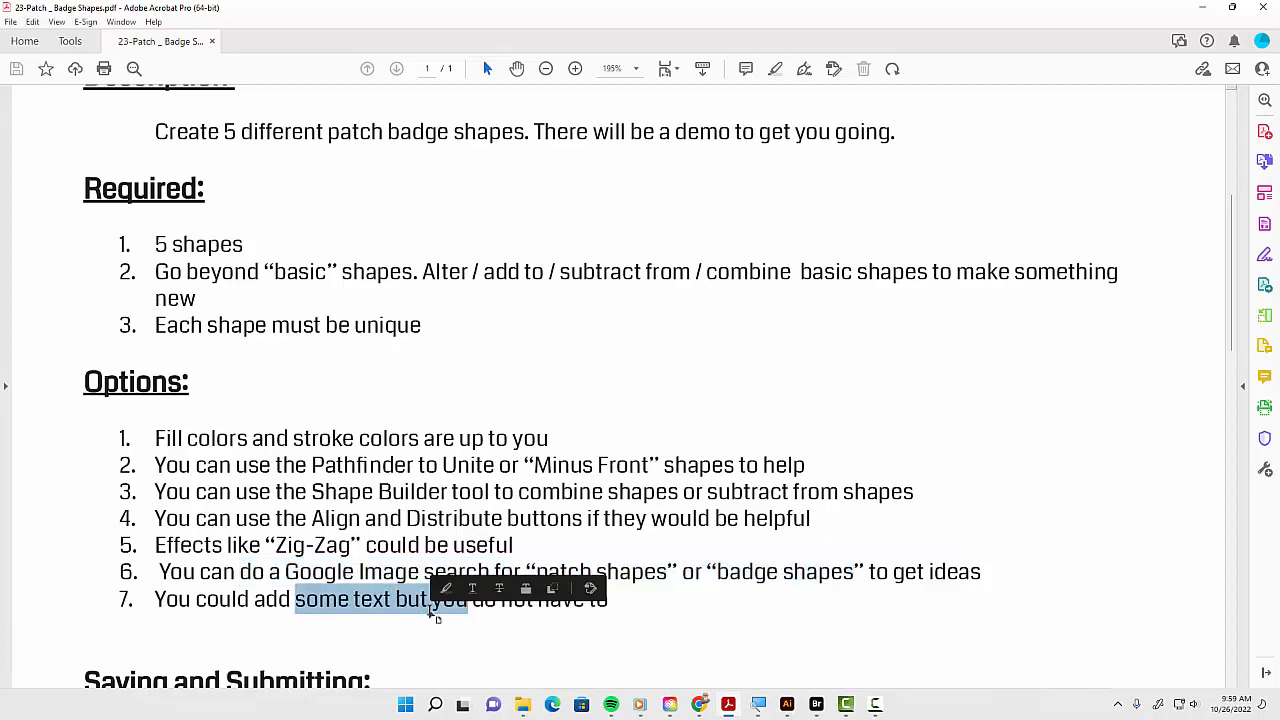
pyautogui.click(365, 618)
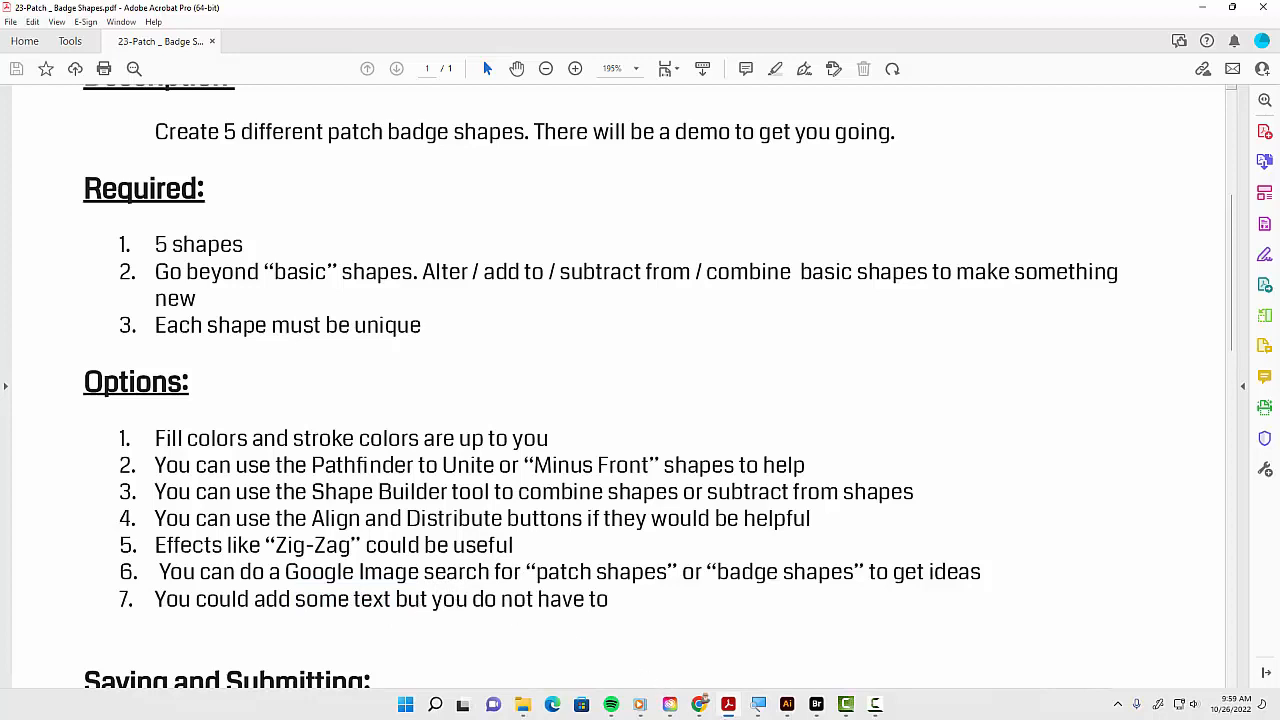
# Switch to Illustrator and create a new document from the recent Print 792 x 612 pt preset
pyautogui.click(786, 705)
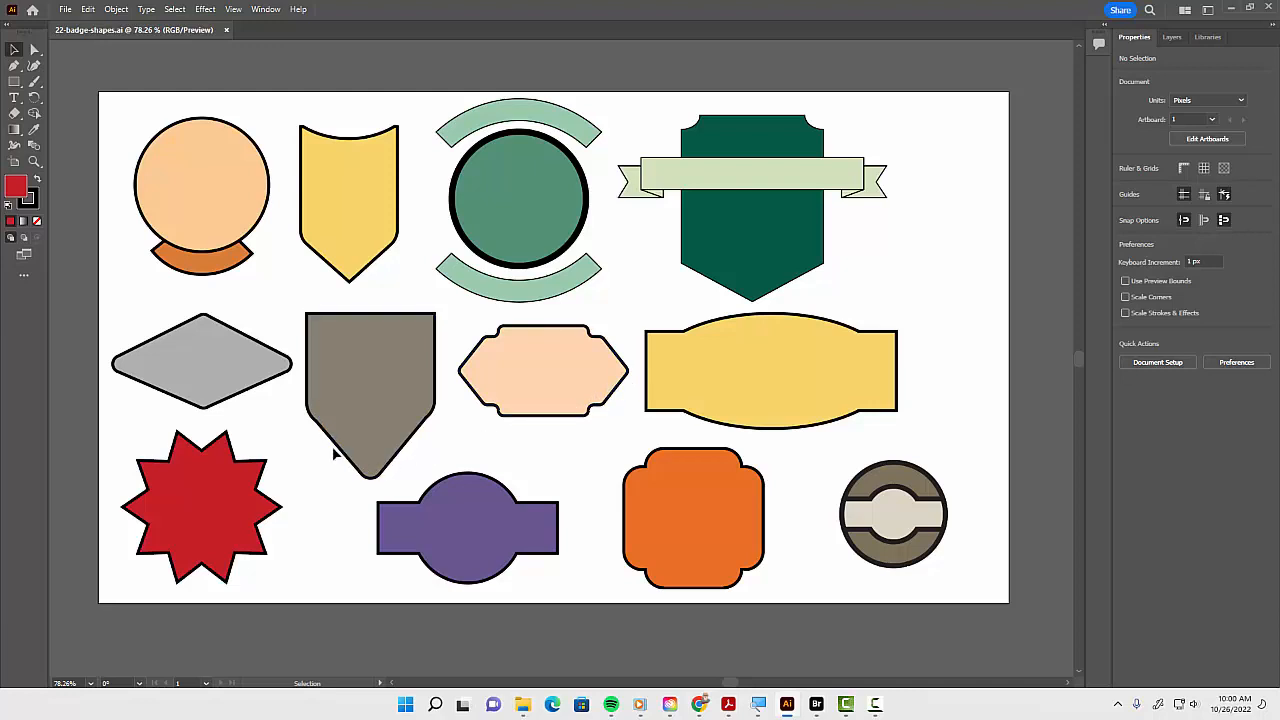
pyautogui.click(65, 9)
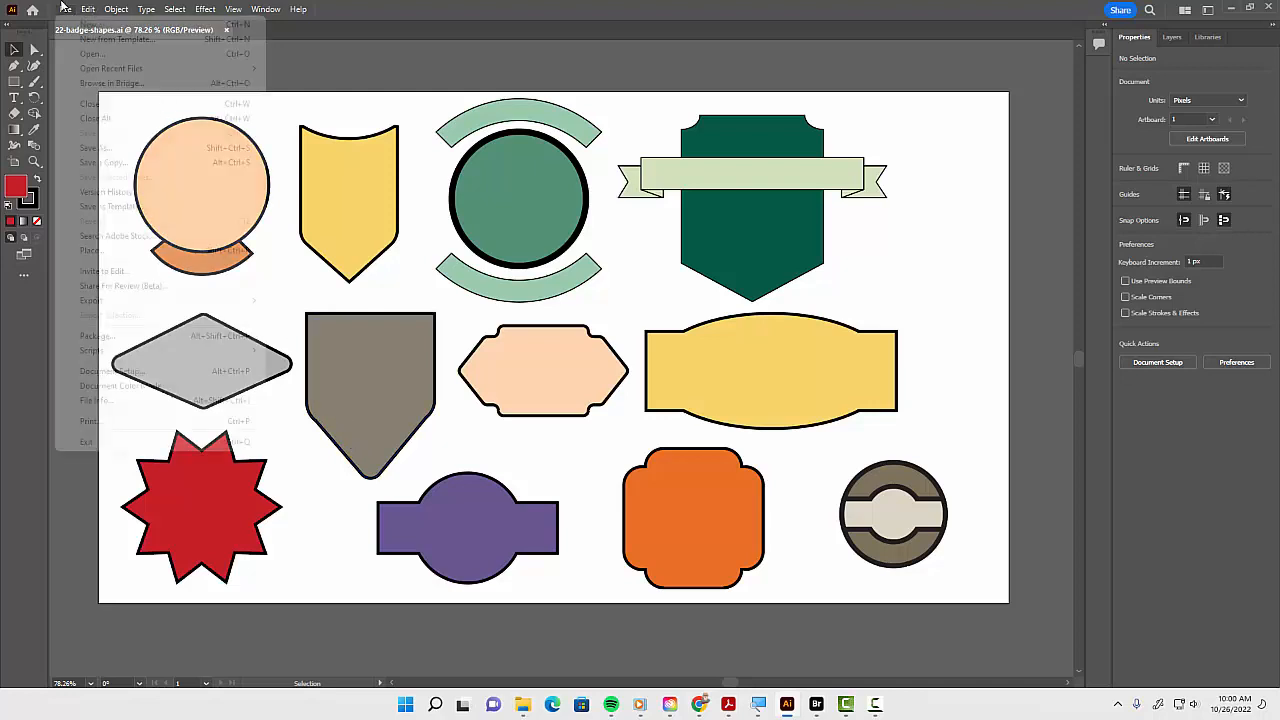
pyautogui.click(80, 24)
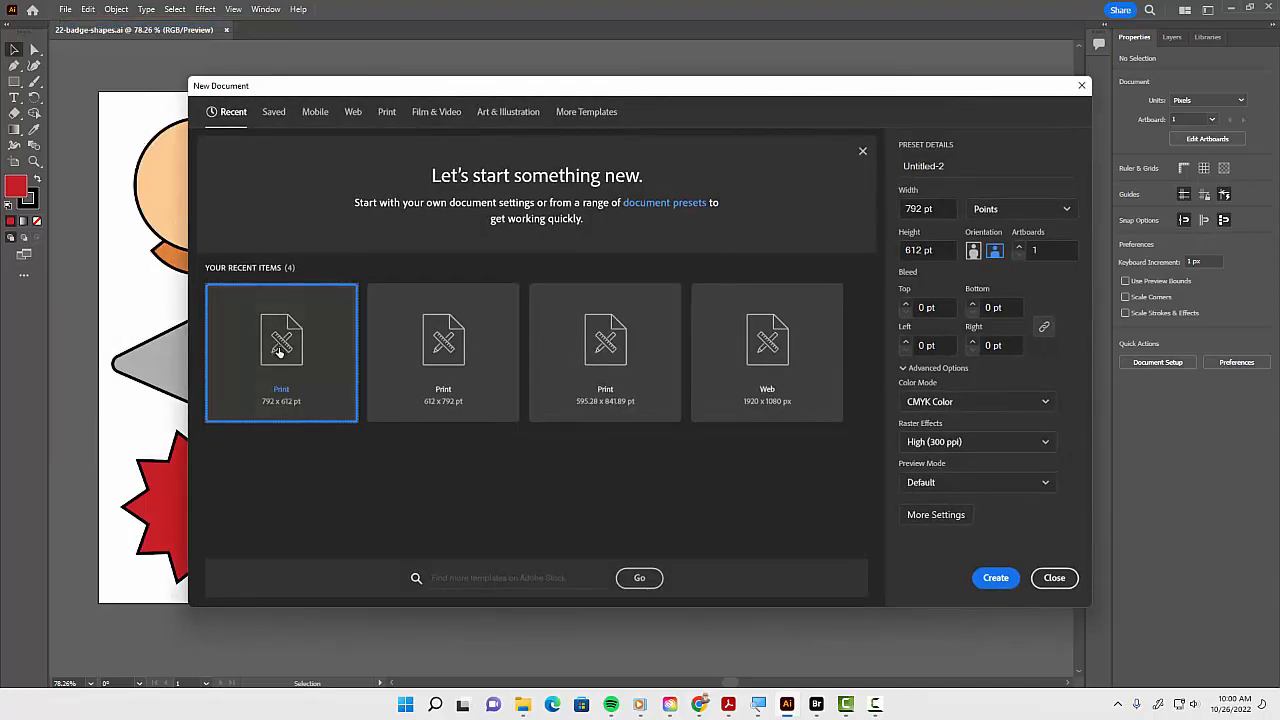
pyautogui.doubleClick(280, 350)
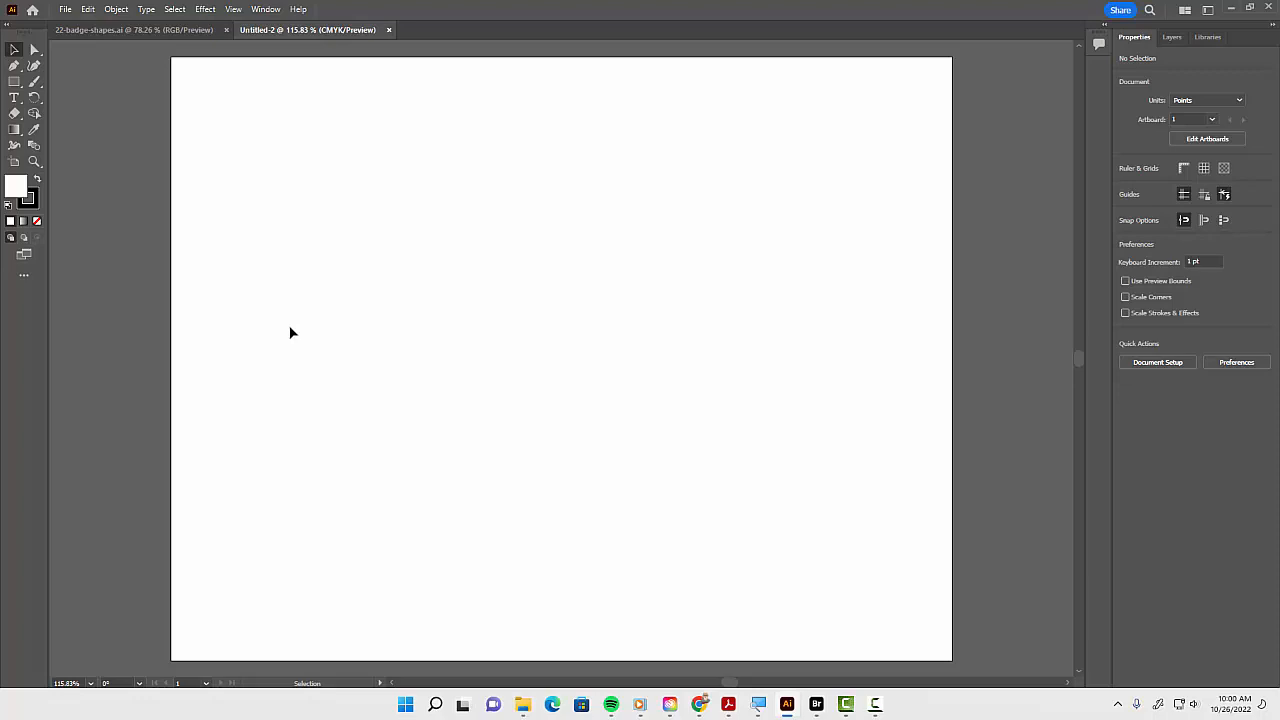
# Draw a circle about 175 pt wide with the Ellipse tool and set its stroke weight to 4 pt
pyautogui.press('l')
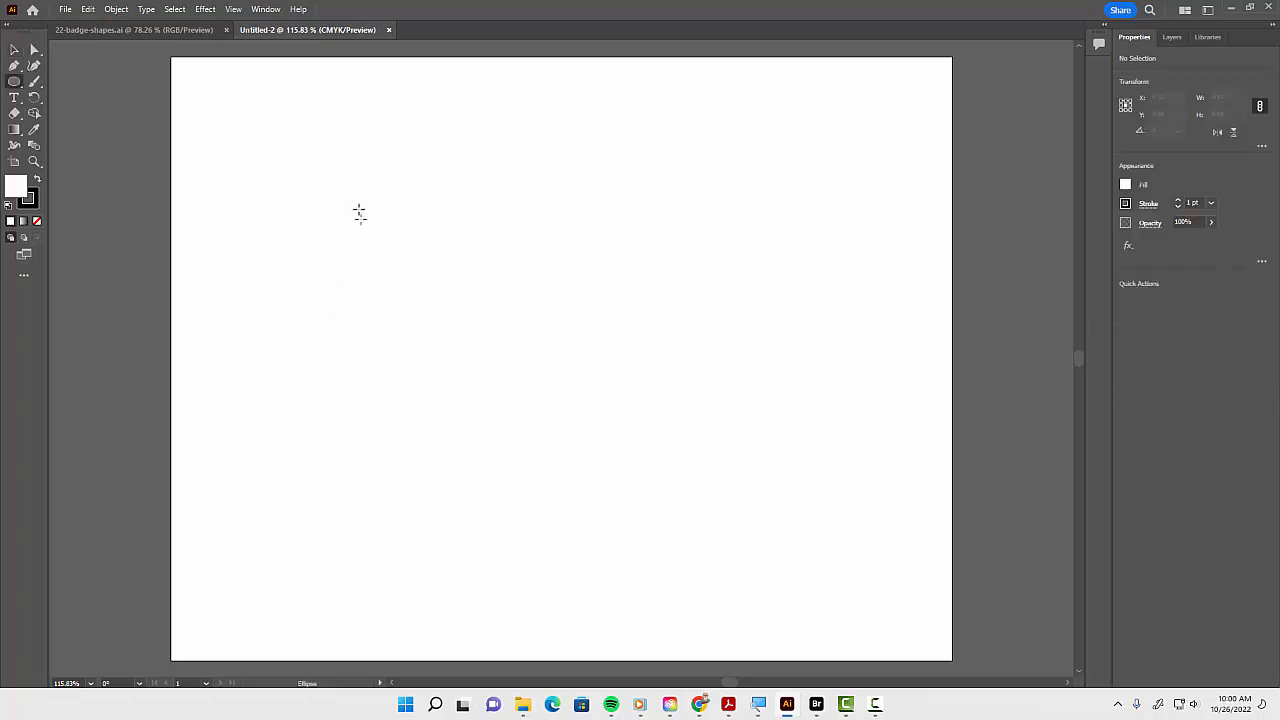
pyautogui.moveTo(323, 150); pyautogui.dragTo(496, 322)
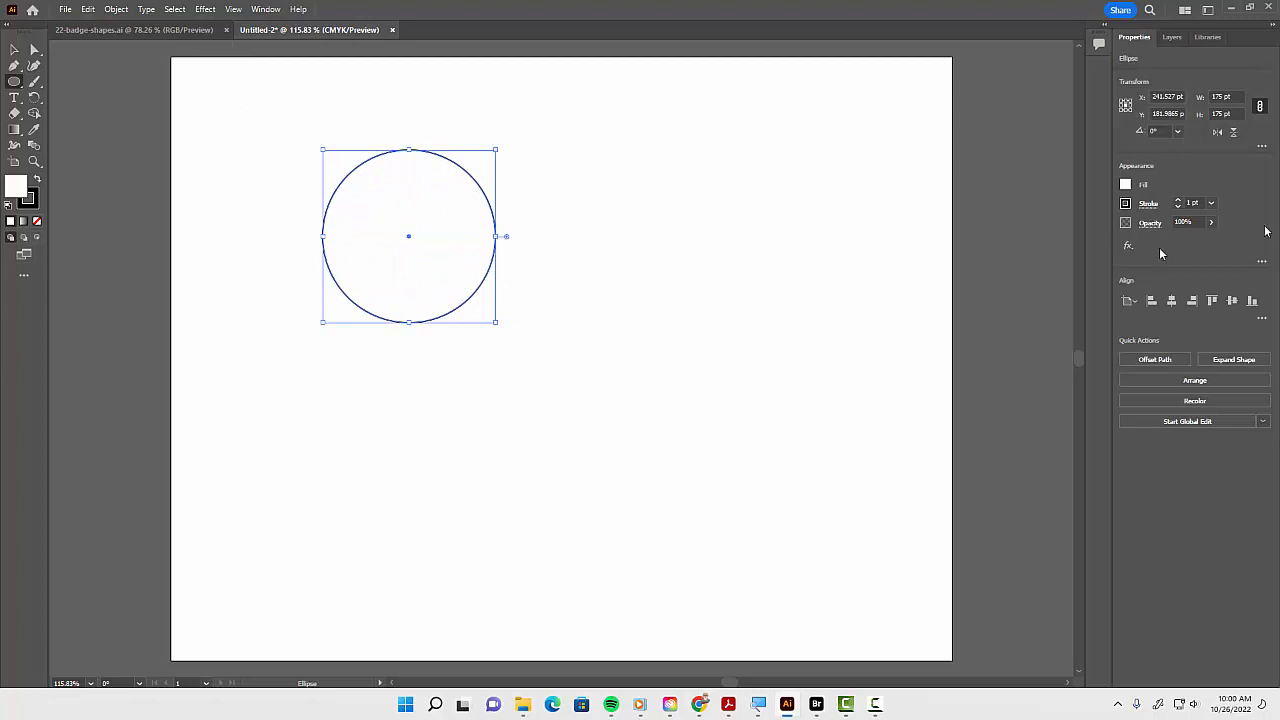
pyautogui.click(1178, 199)
pyautogui.click(1178, 199)
pyautogui.click(1178, 199)
pyautogui.click(1178, 199)
pyautogui.click(1178, 199)
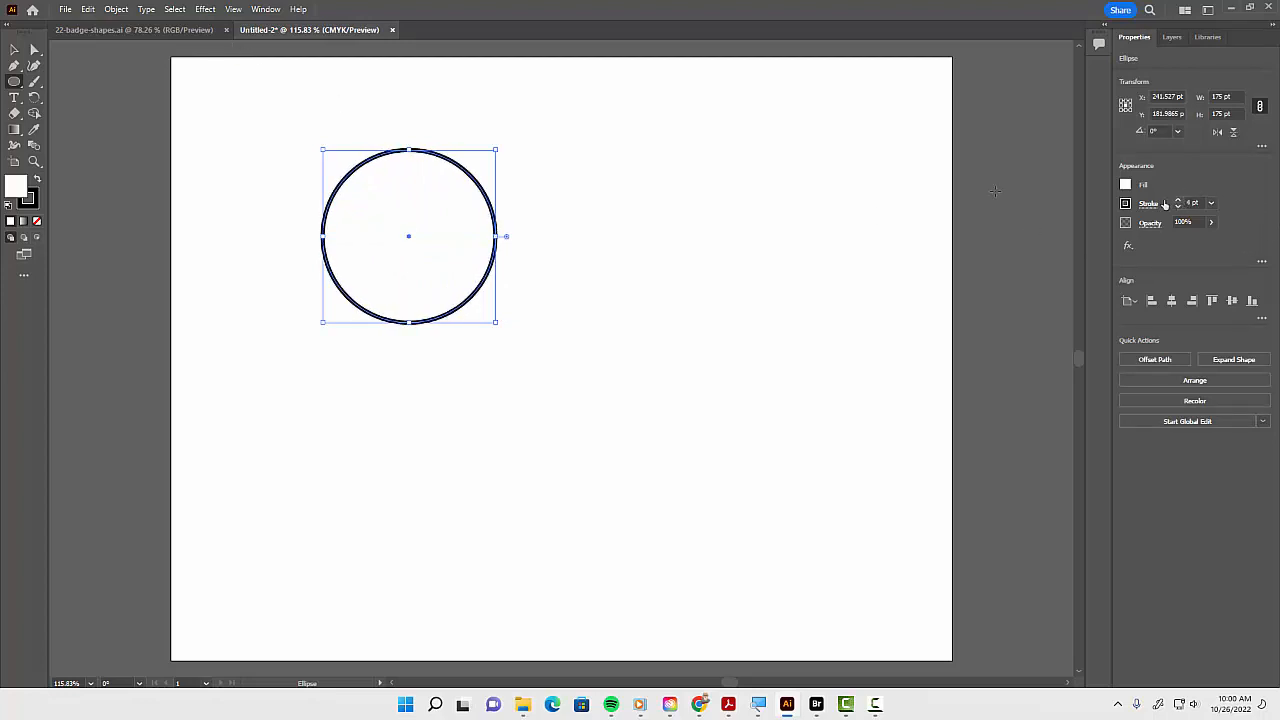
# Open the Swatches panel, load the Desaturated swatch library from Color Properties, and fill the circle with a blue swatch
pyautogui.click(266, 9)
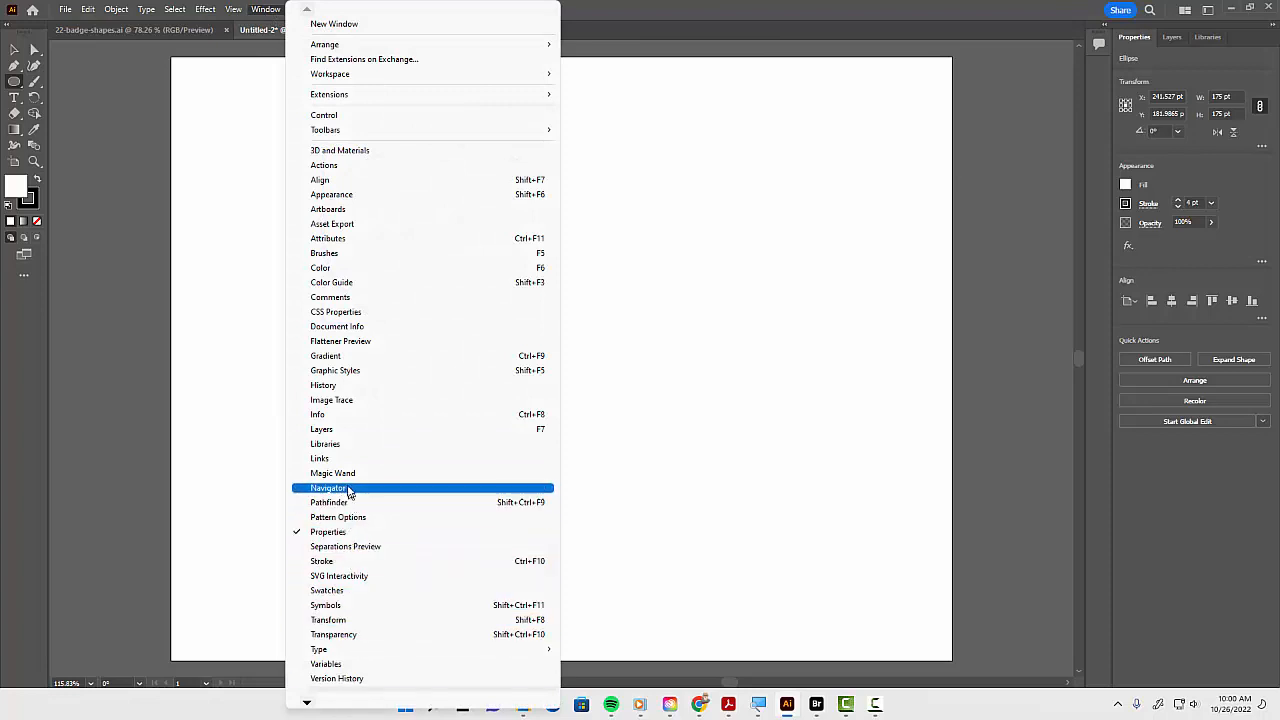
pyautogui.click(335, 590)
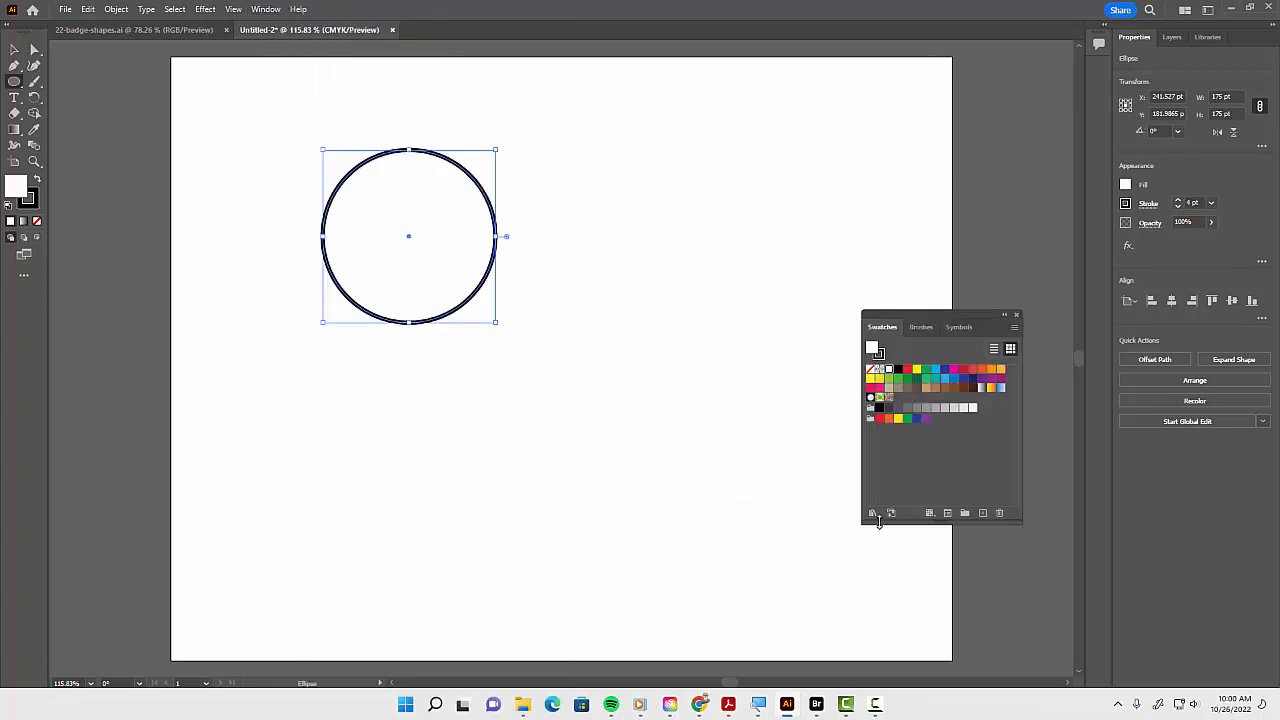
pyautogui.click(872, 513)
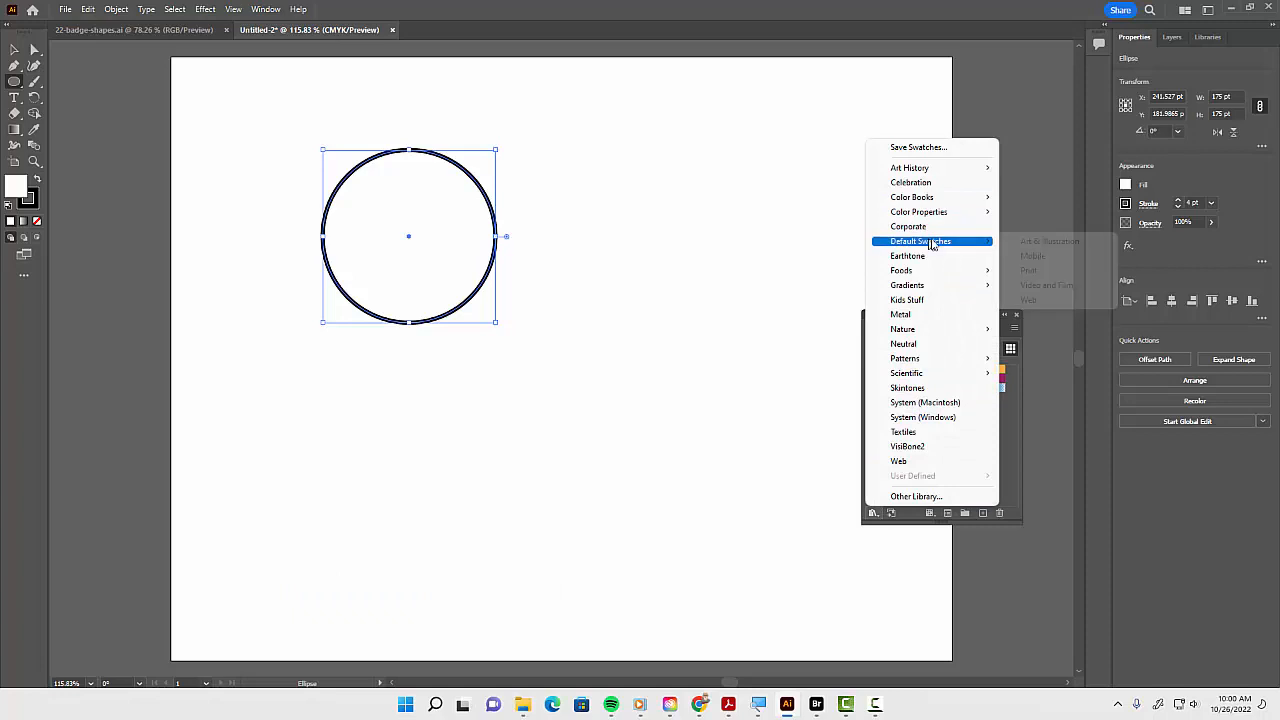
pyautogui.moveTo(955, 213)
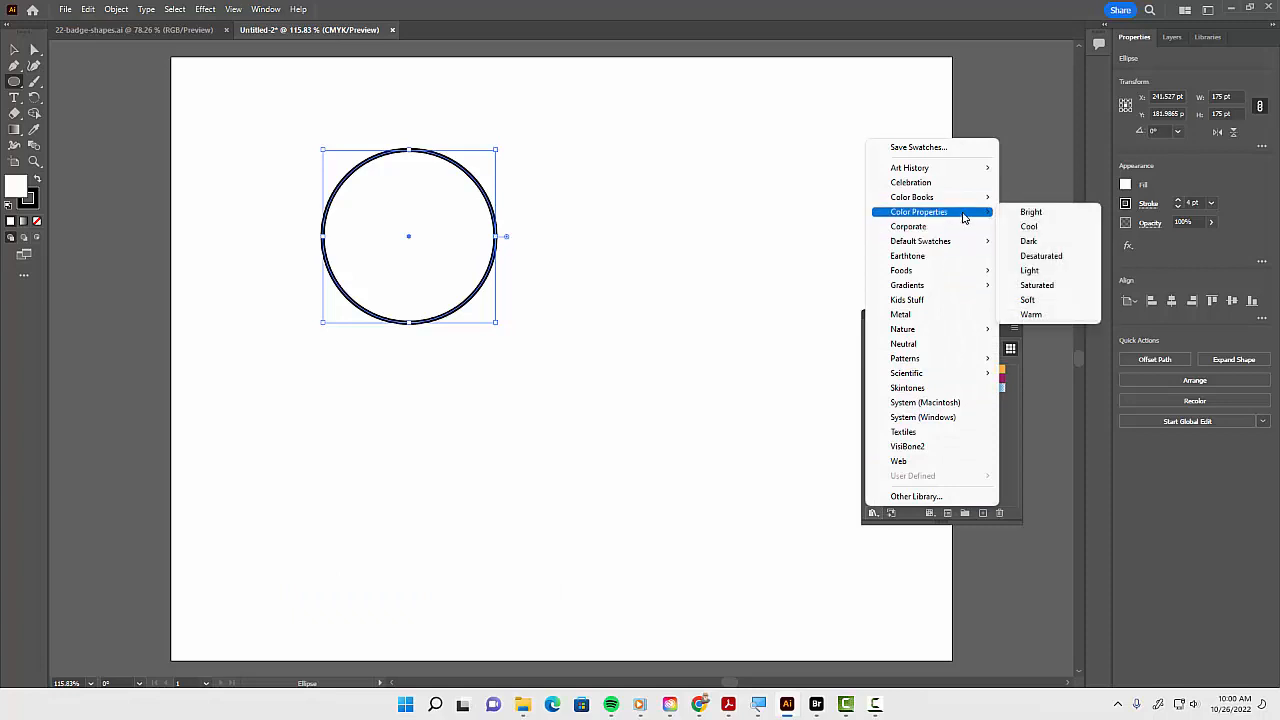
pyautogui.click(1012, 257)
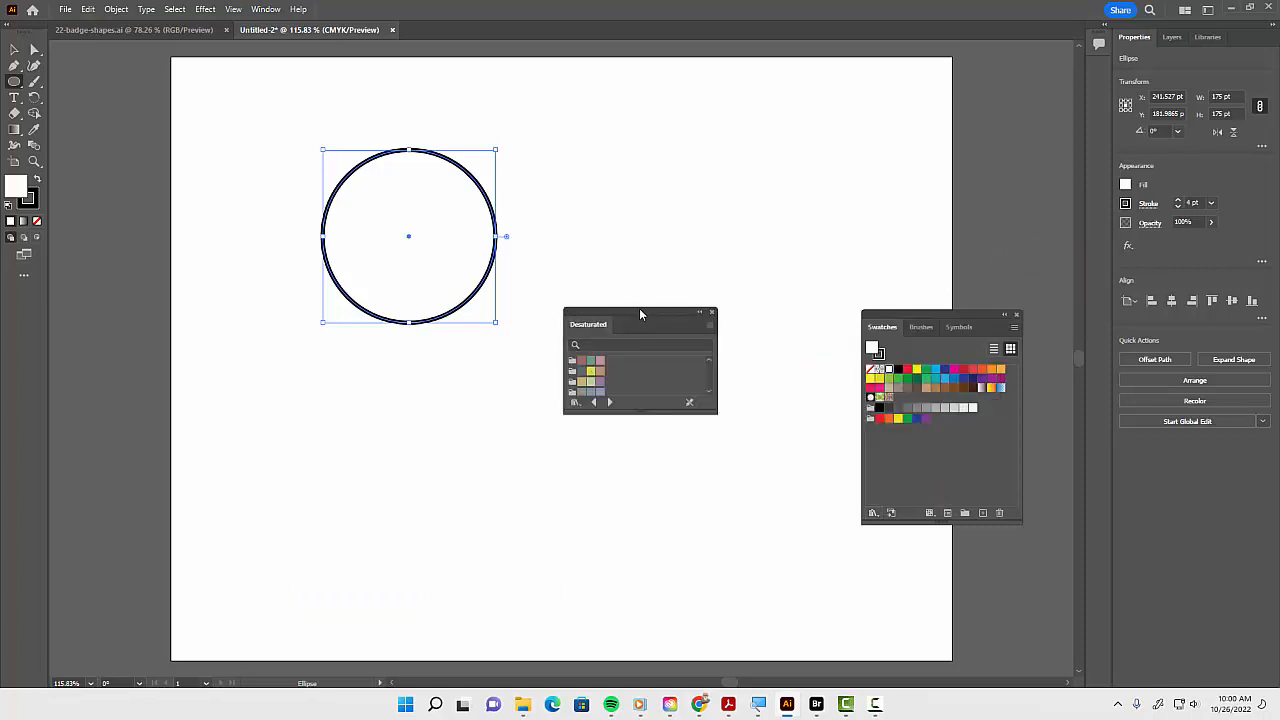
pyautogui.moveTo(639, 311); pyautogui.dragTo(778, 133)
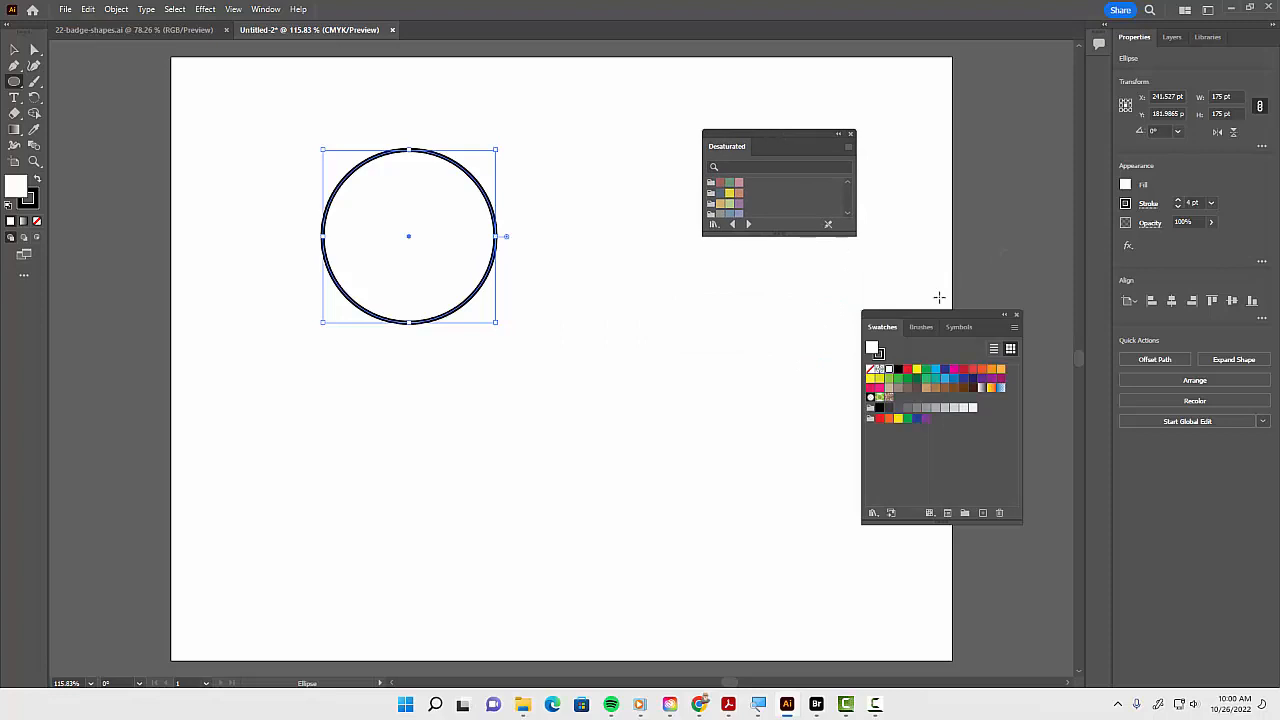
pyautogui.click(1016, 316)
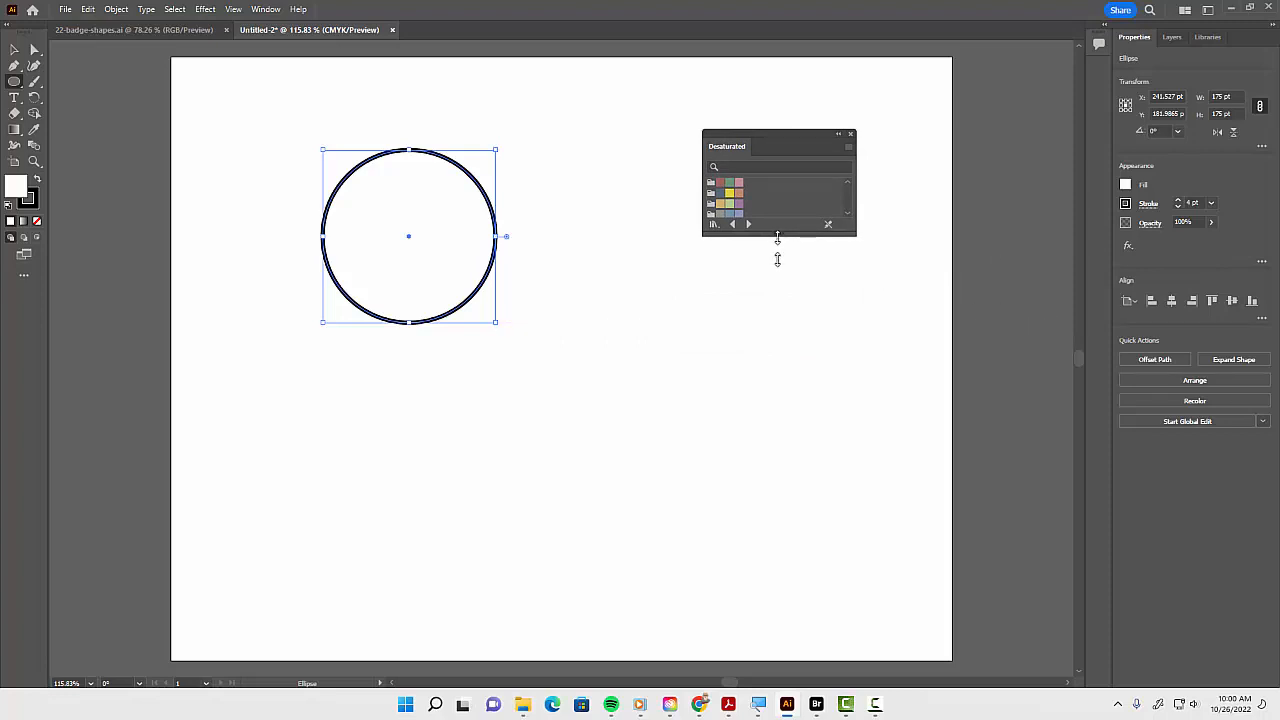
pyautogui.moveTo(777, 238); pyautogui.dragTo(765, 401)
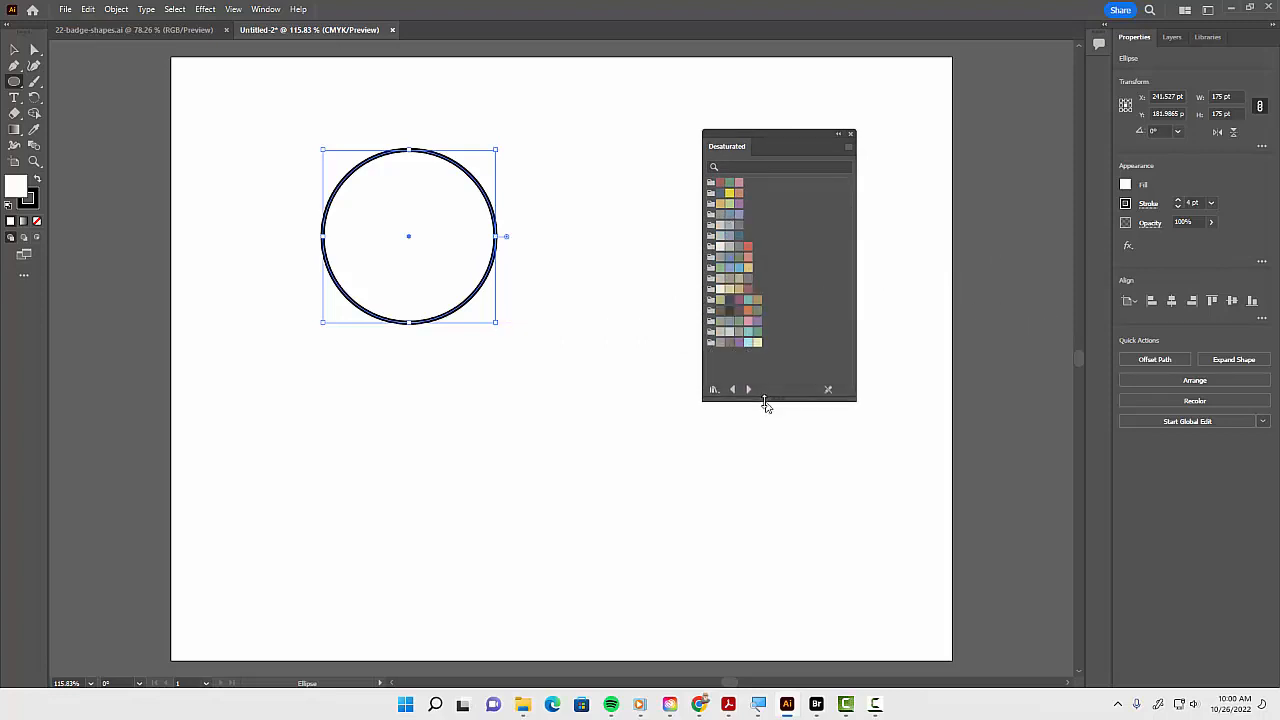
pyautogui.click(729, 257)
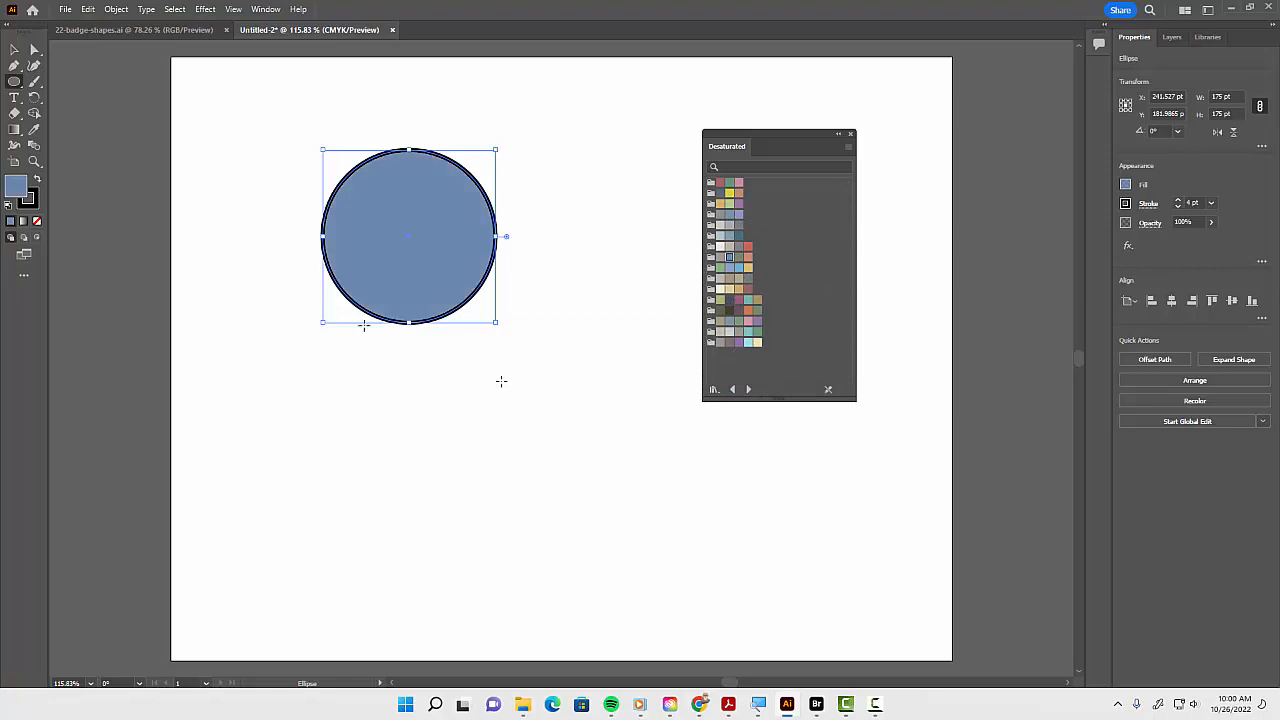
# Apply a Zig Zag effect to the circle with 10 pt size, 4 ridges per segment and corner points, then move it to the upper-left corner
pyautogui.press('v')
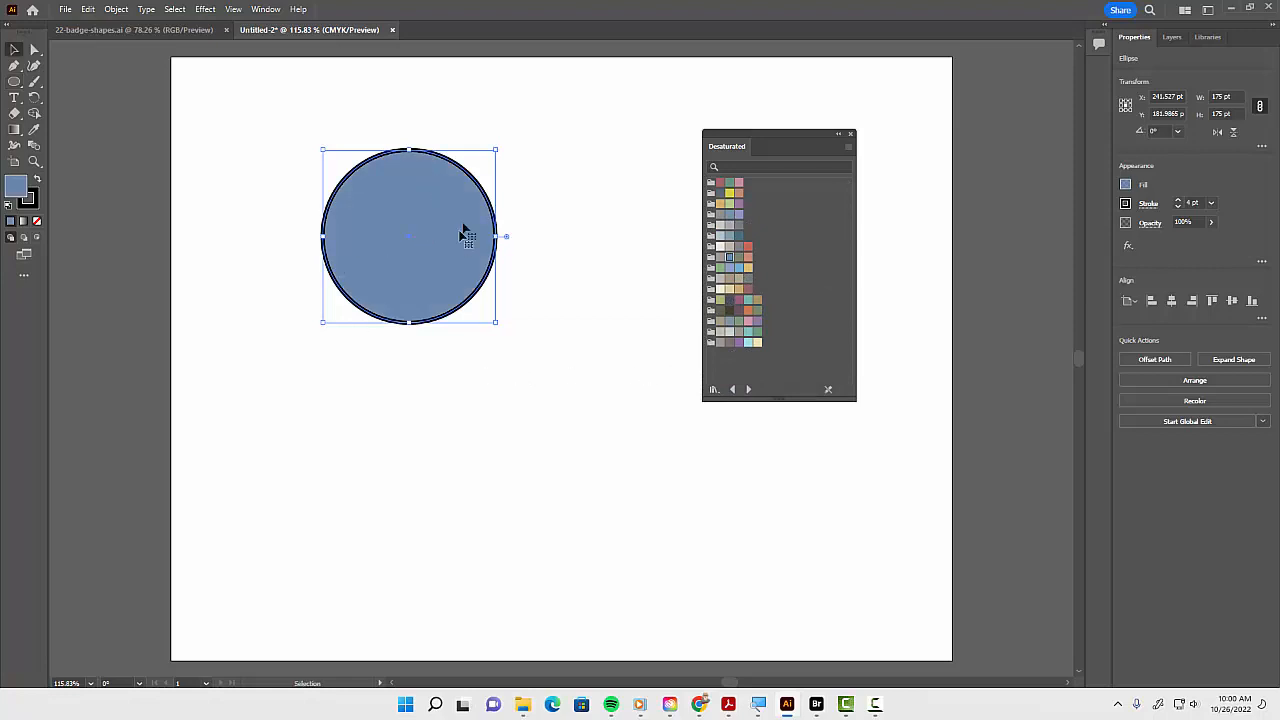
pyautogui.moveTo(471, 209); pyautogui.dragTo(546, 180)
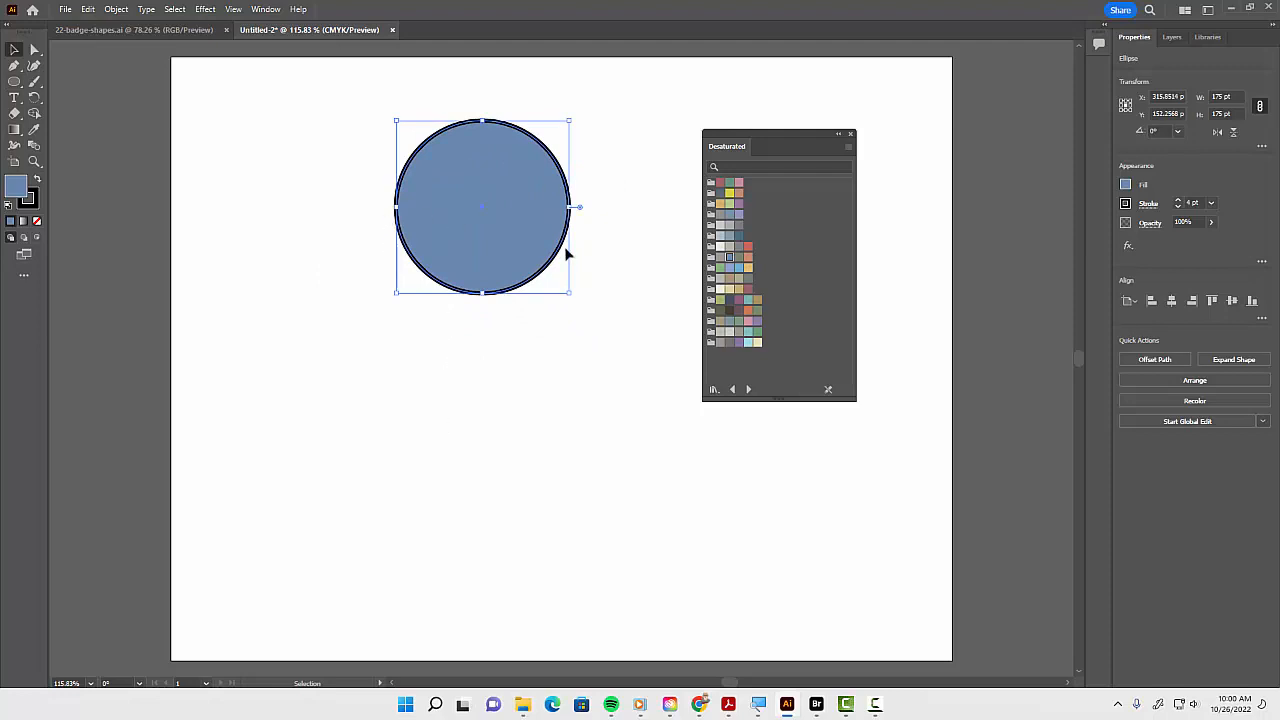
pyautogui.moveTo(514, 229); pyautogui.dragTo(500, 251)
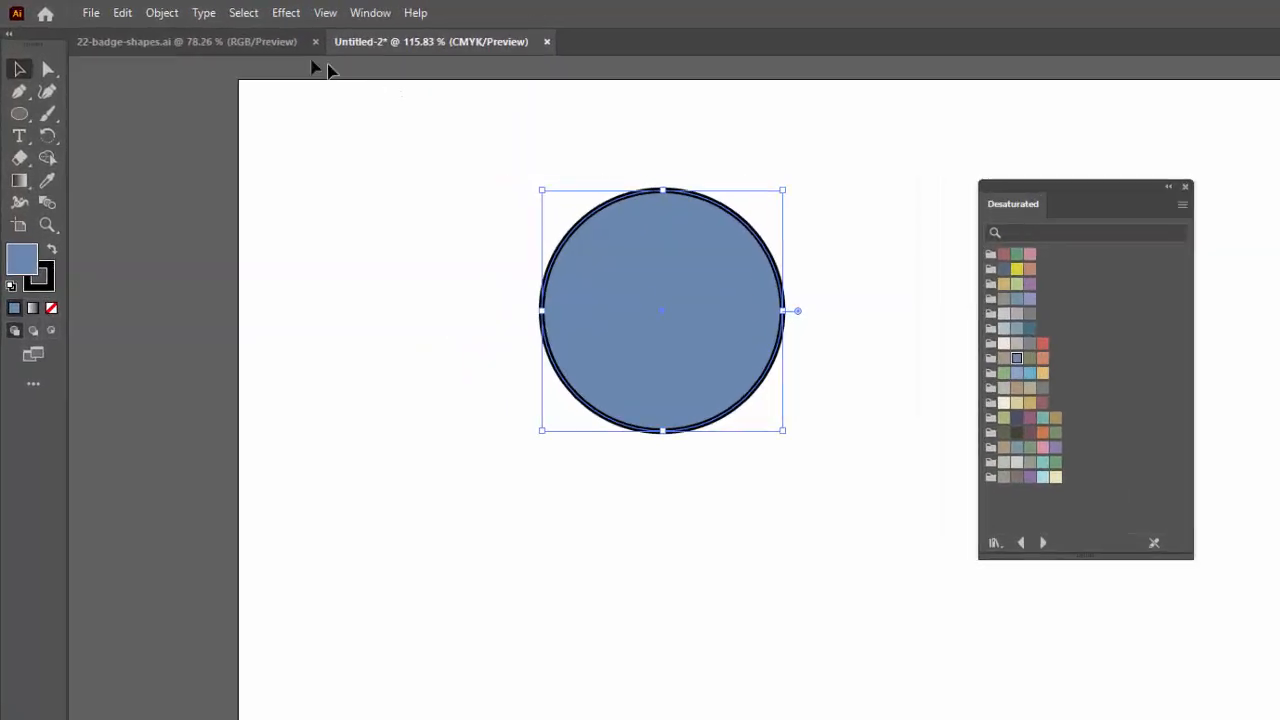
pyautogui.click(228, 10)
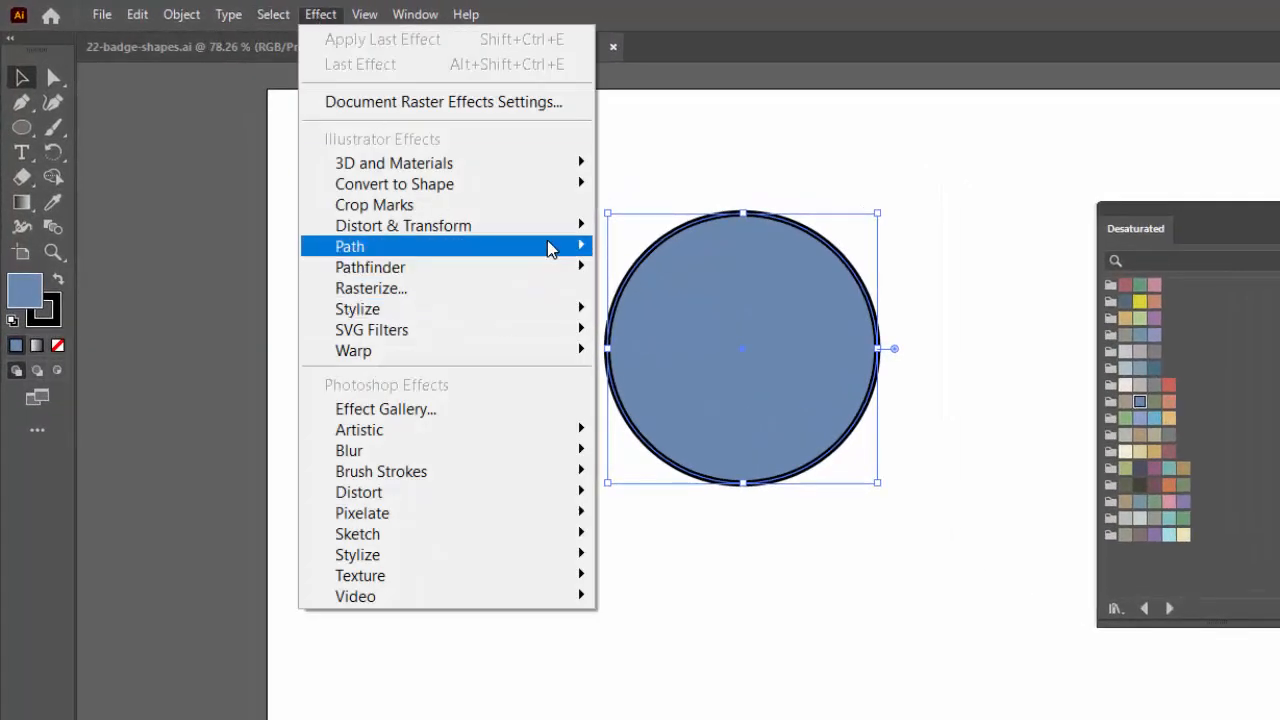
pyautogui.moveTo(551, 227)
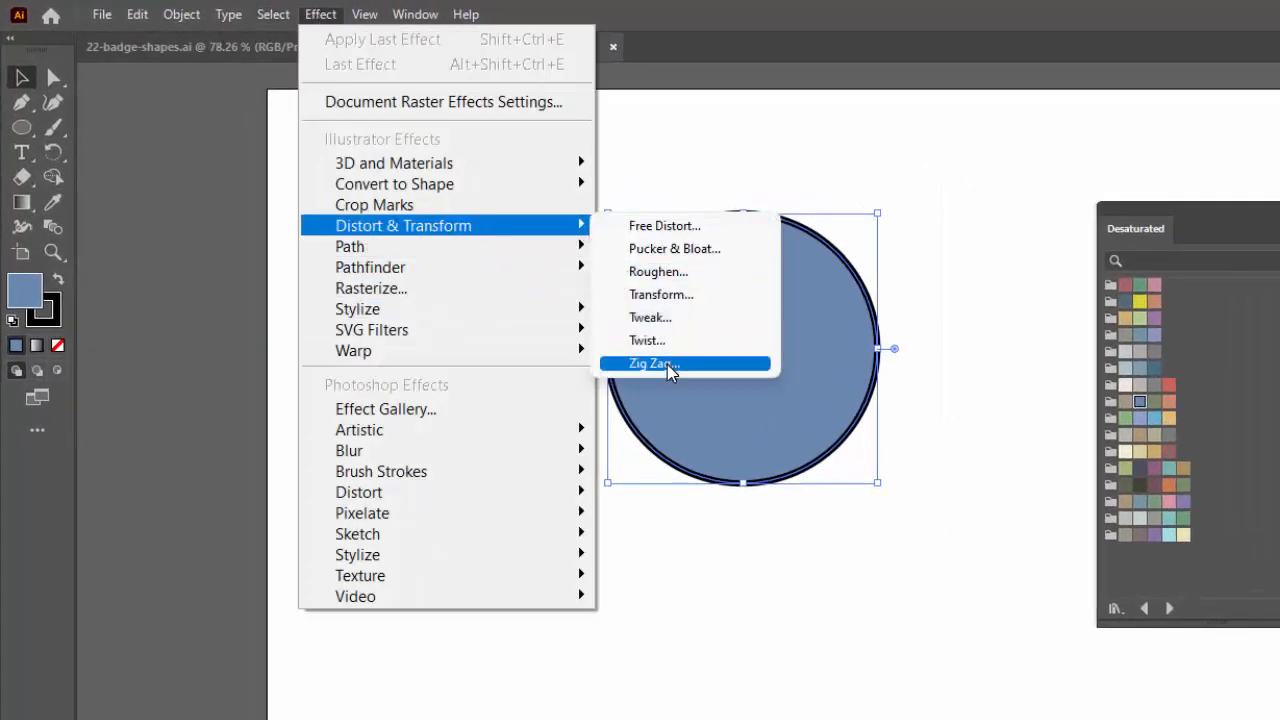
pyautogui.click(667, 364)
pyautogui.moveTo(984, 400); pyautogui.dragTo(1103, 210)
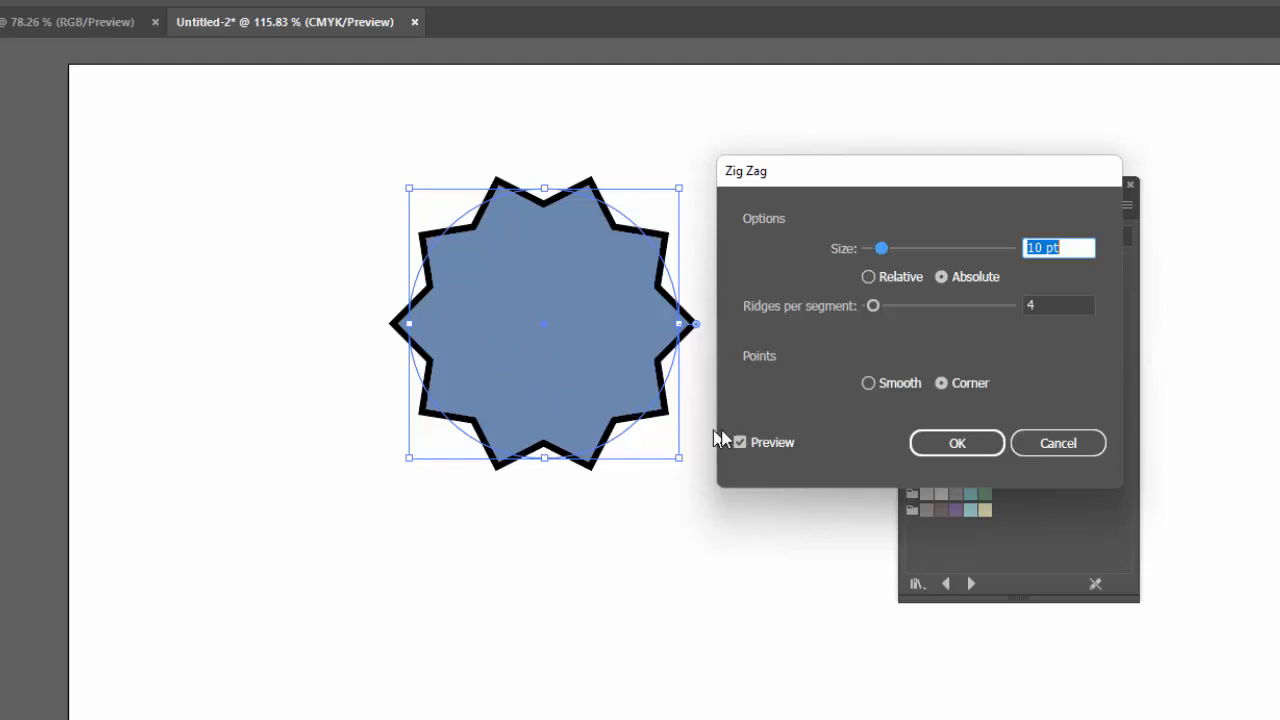
pyautogui.click(980, 442)
pyautogui.moveTo(560, 397); pyautogui.dragTo(519, 383)
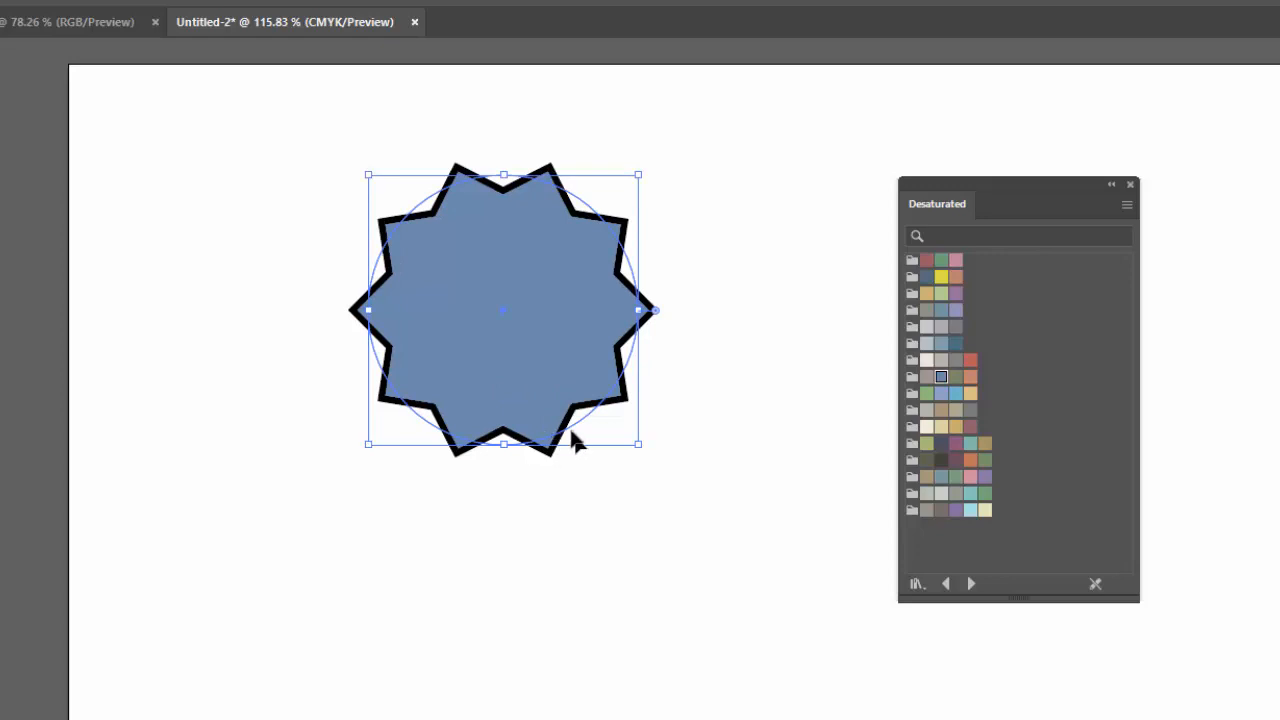
pyautogui.moveTo(571, 414); pyautogui.dragTo(343, 359)
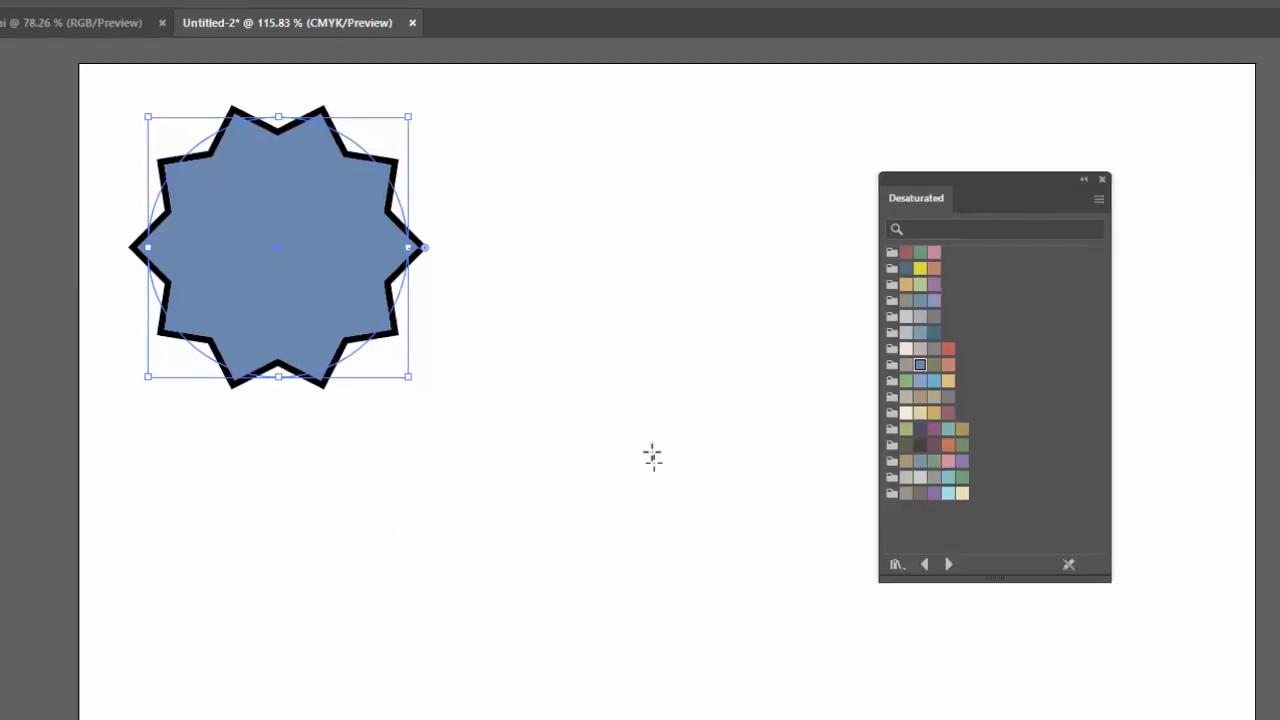
# Draw a circle about 170 pt wide and a horizontal rectangle about 426 x 78 pt overlapping its middle
pyautogui.moveTo(557, 347); pyautogui.dragTo(659, 411)
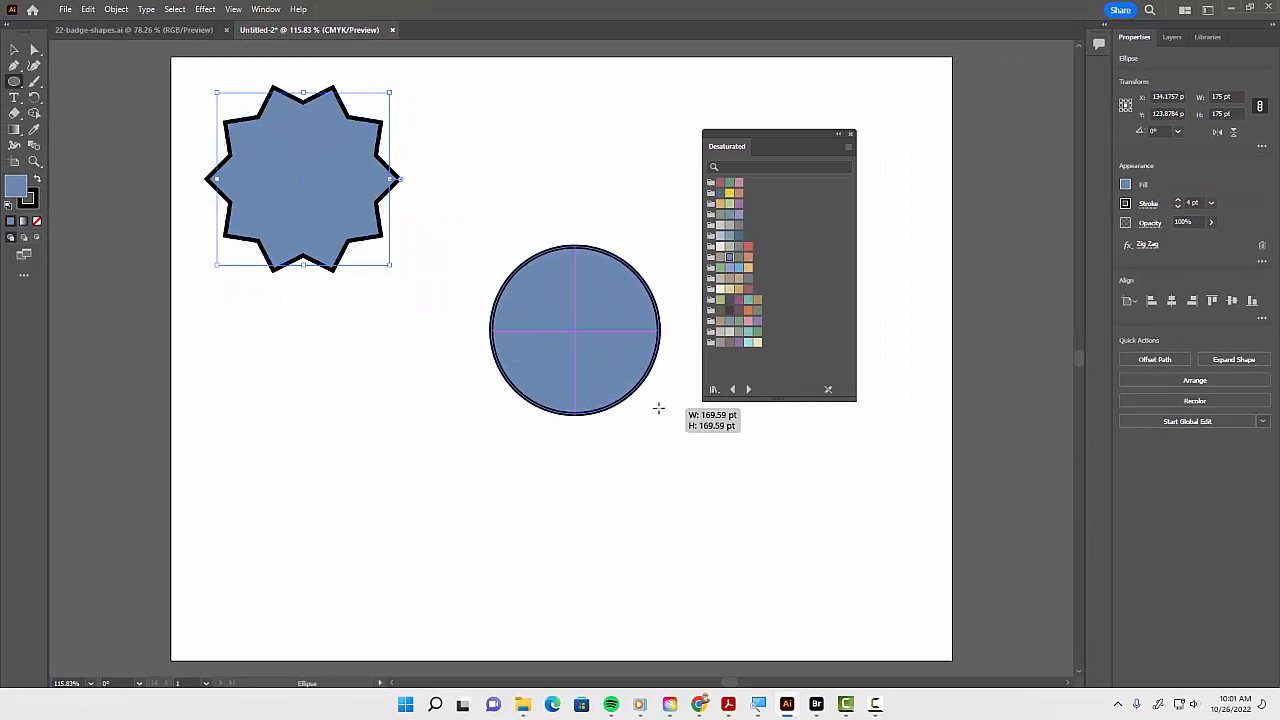
pyautogui.moveTo(15, 85); pyautogui.dragTo(73, 86)
pyautogui.moveTo(360, 298); pyautogui.dragTo(757, 378)
# Shorten both ends of the rectangle to about 331 pt wide
pyautogui.press('v')
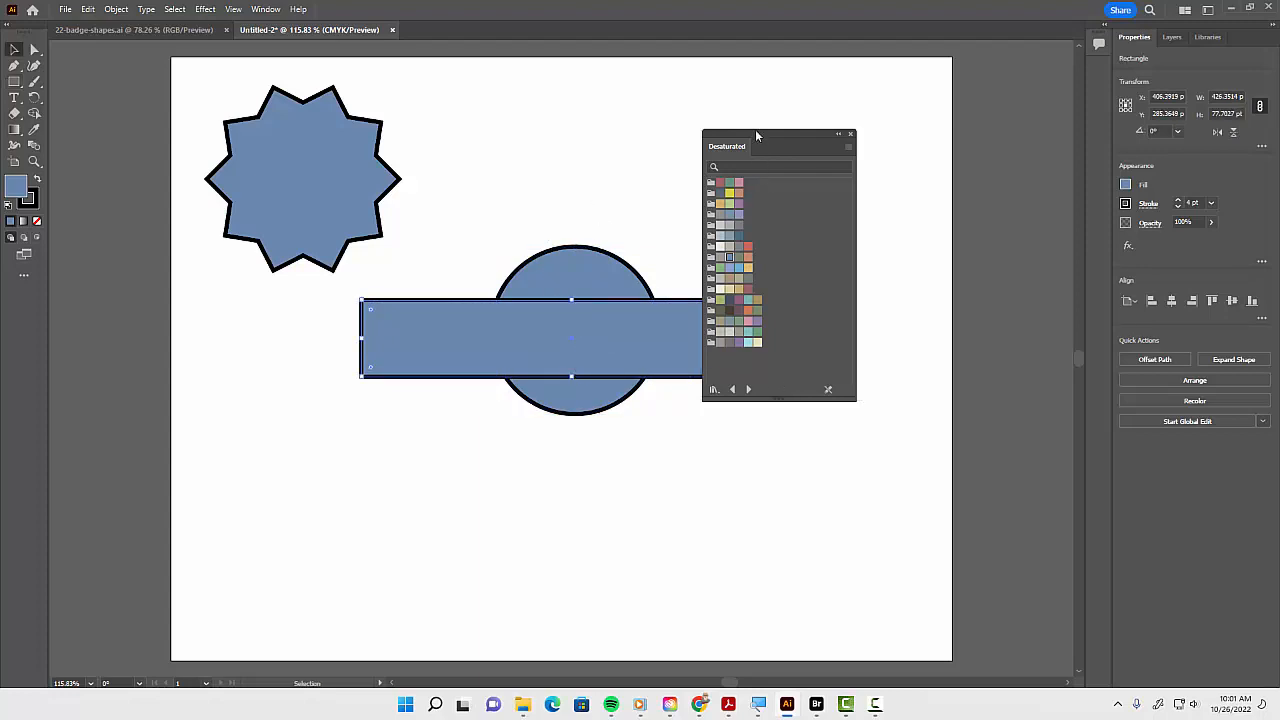
pyautogui.moveTo(755, 133); pyautogui.dragTo(858, 133)
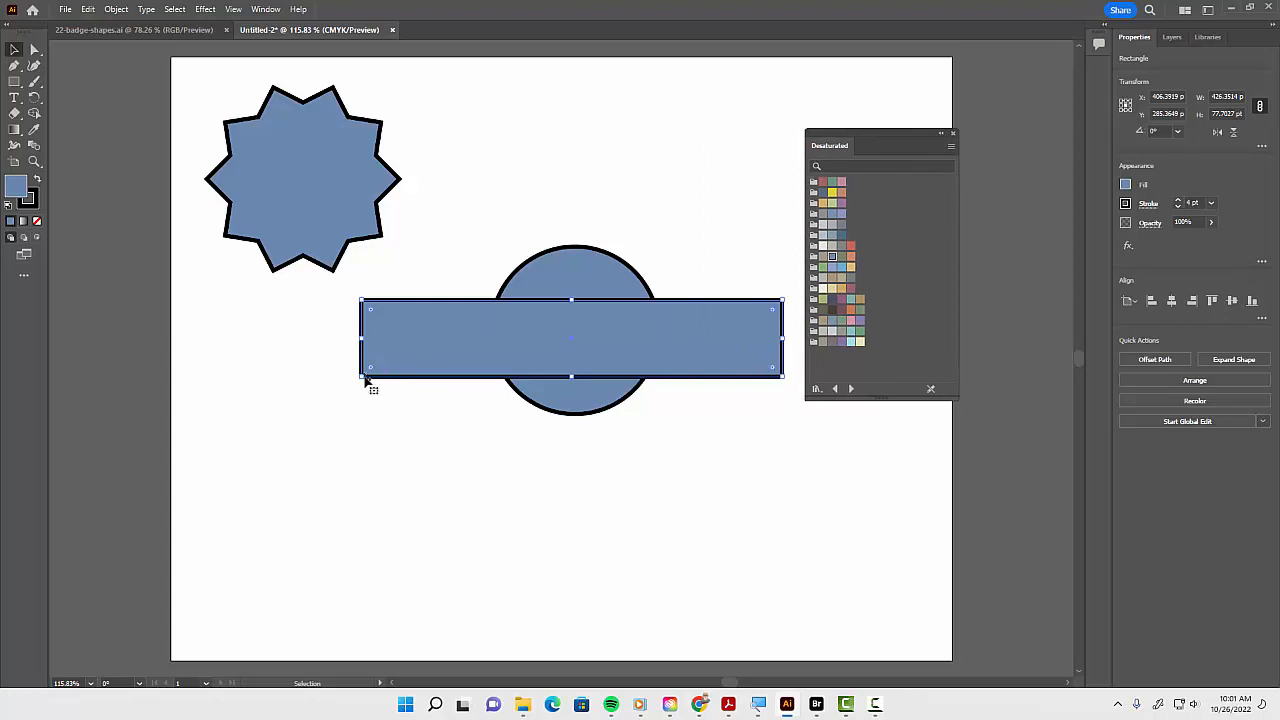
pyautogui.moveTo(362, 377); pyautogui.dragTo(434, 374)
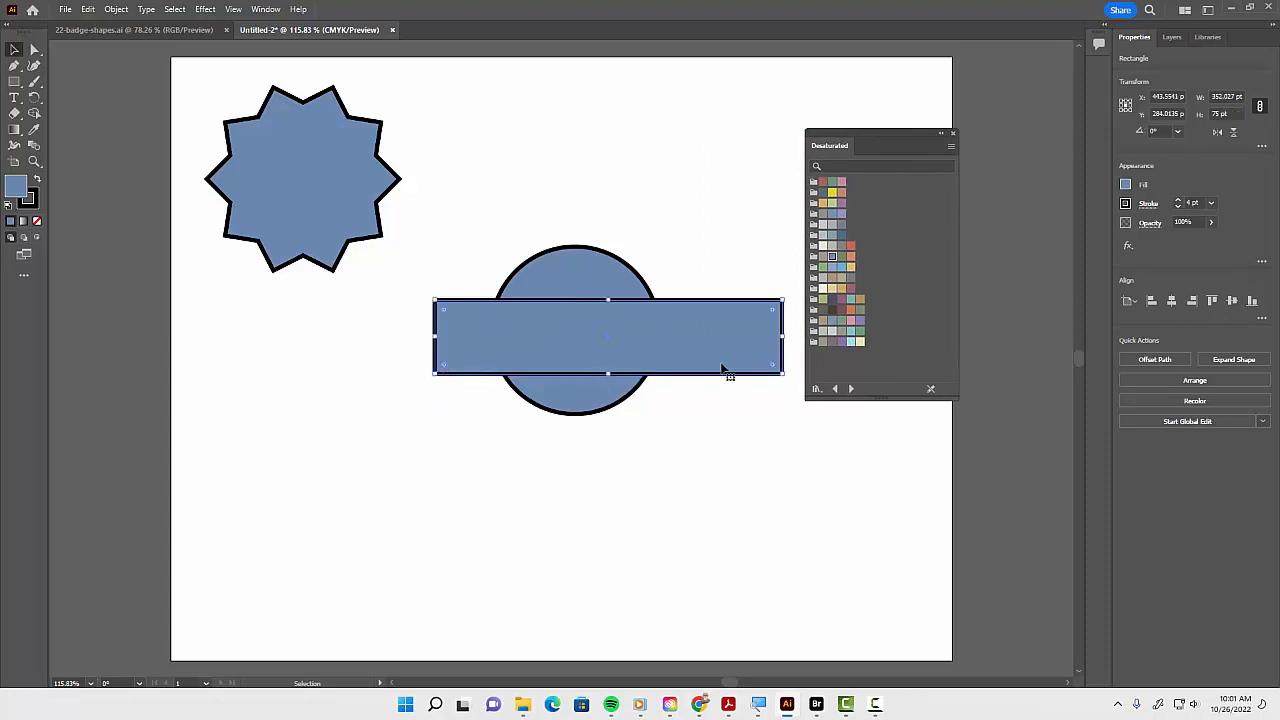
pyautogui.moveTo(783, 376); pyautogui.dragTo(760, 376)
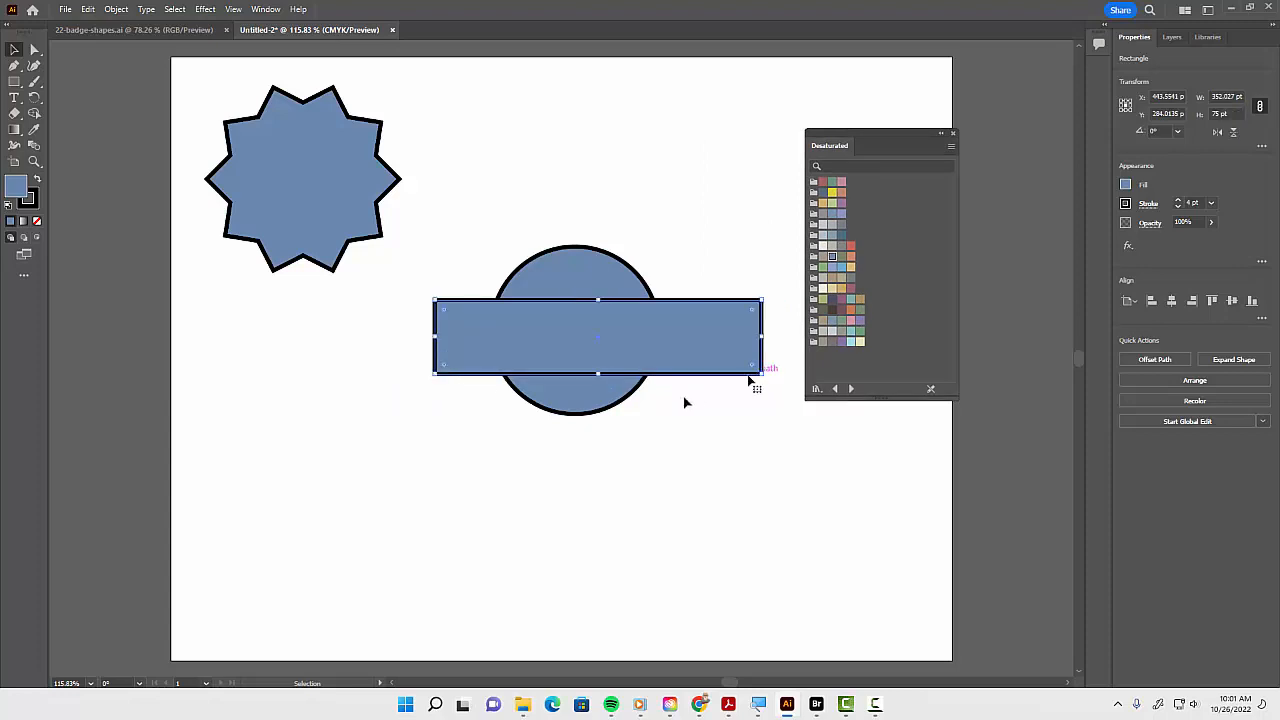
# Select the circle and rectangle, align their horizontal and vertical centers, and unite them with Pathfinder
pyautogui.moveTo(518, 198); pyautogui.dragTo(636, 460)
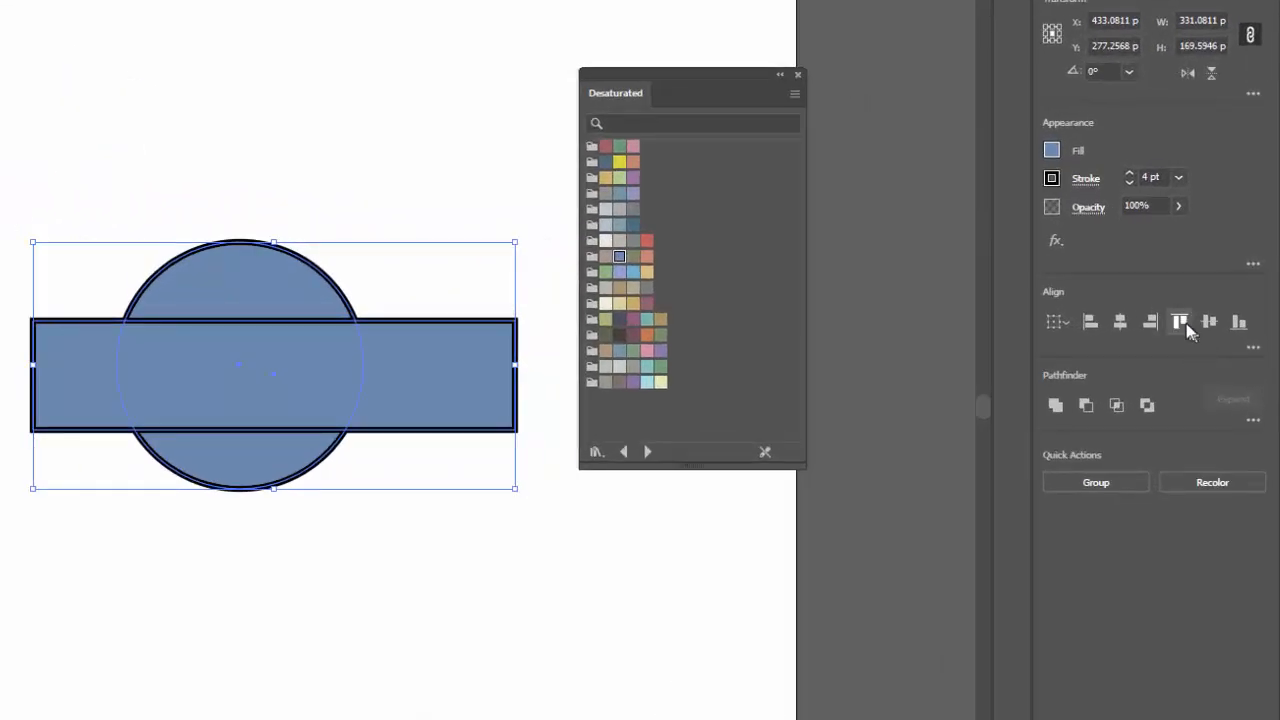
pyautogui.click(1121, 325)
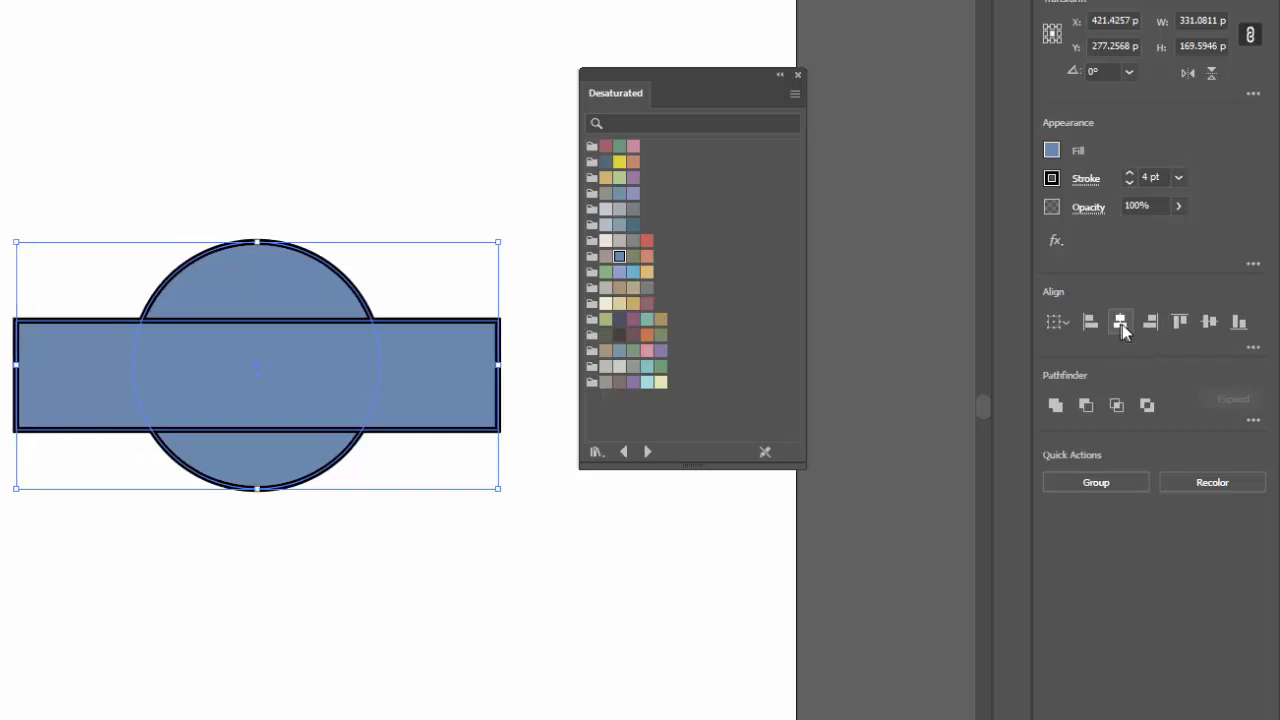
pyautogui.click(1211, 324)
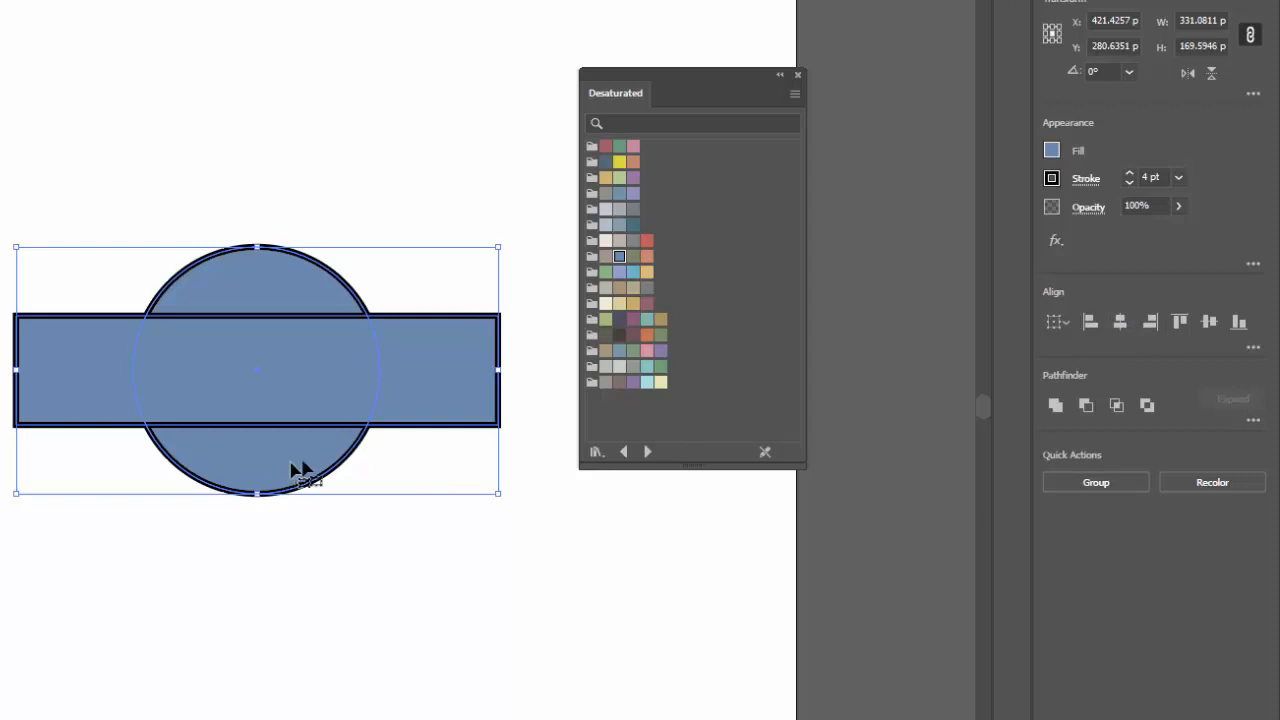
pyautogui.click(1061, 411)
# Fill the united shape with a tan swatch and move it to the top beside the star
pyautogui.moveTo(294, 466); pyautogui.dragTo(287, 446)
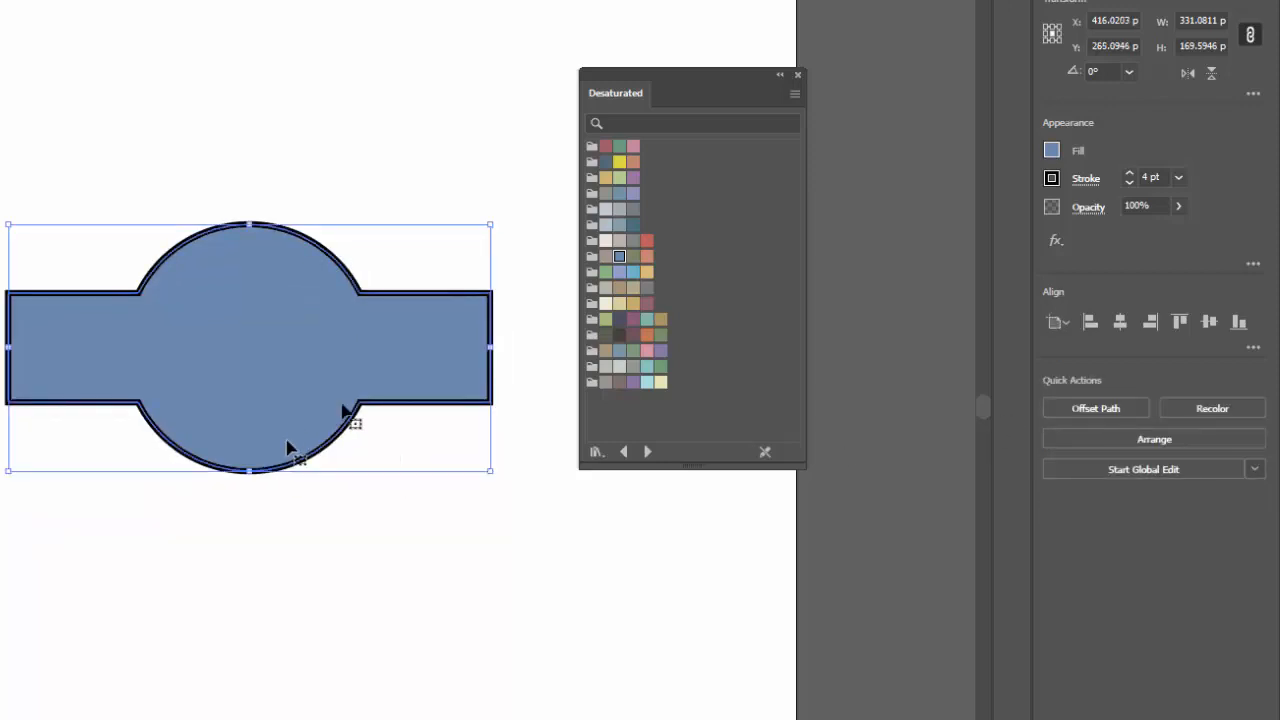
pyautogui.click(645, 274)
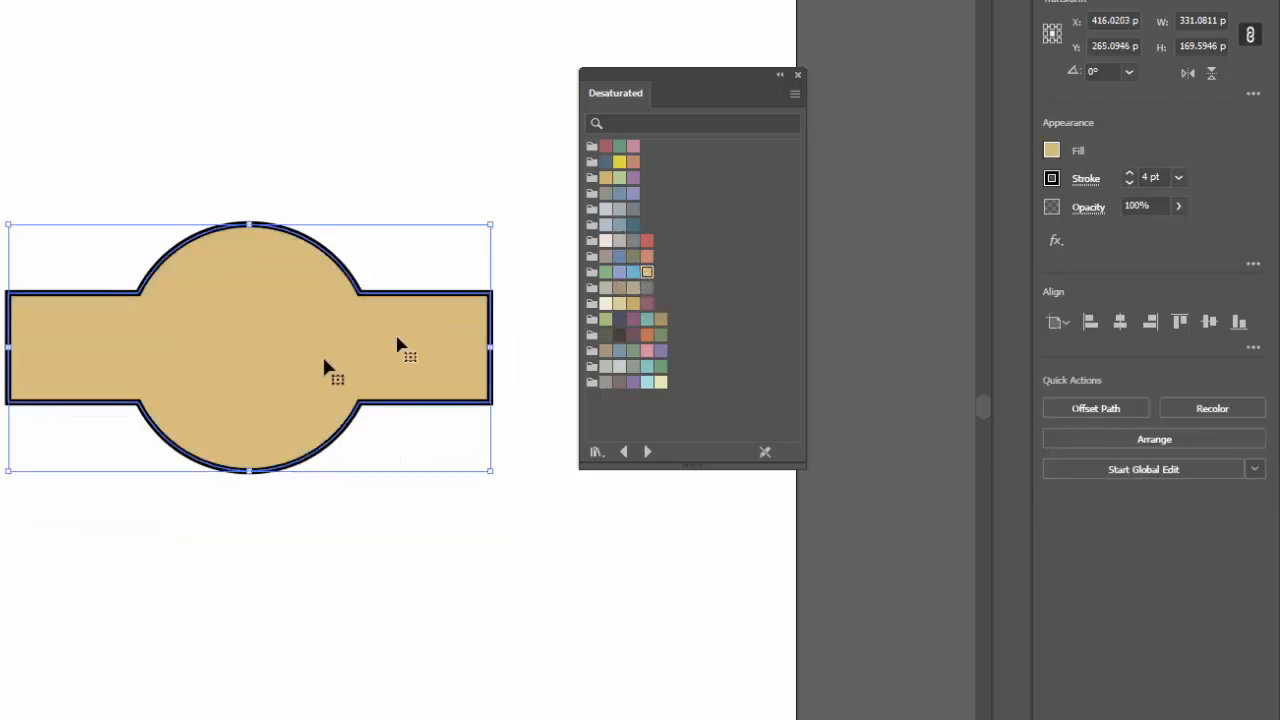
pyautogui.moveTo(262, 380); pyautogui.dragTo(285, 188)
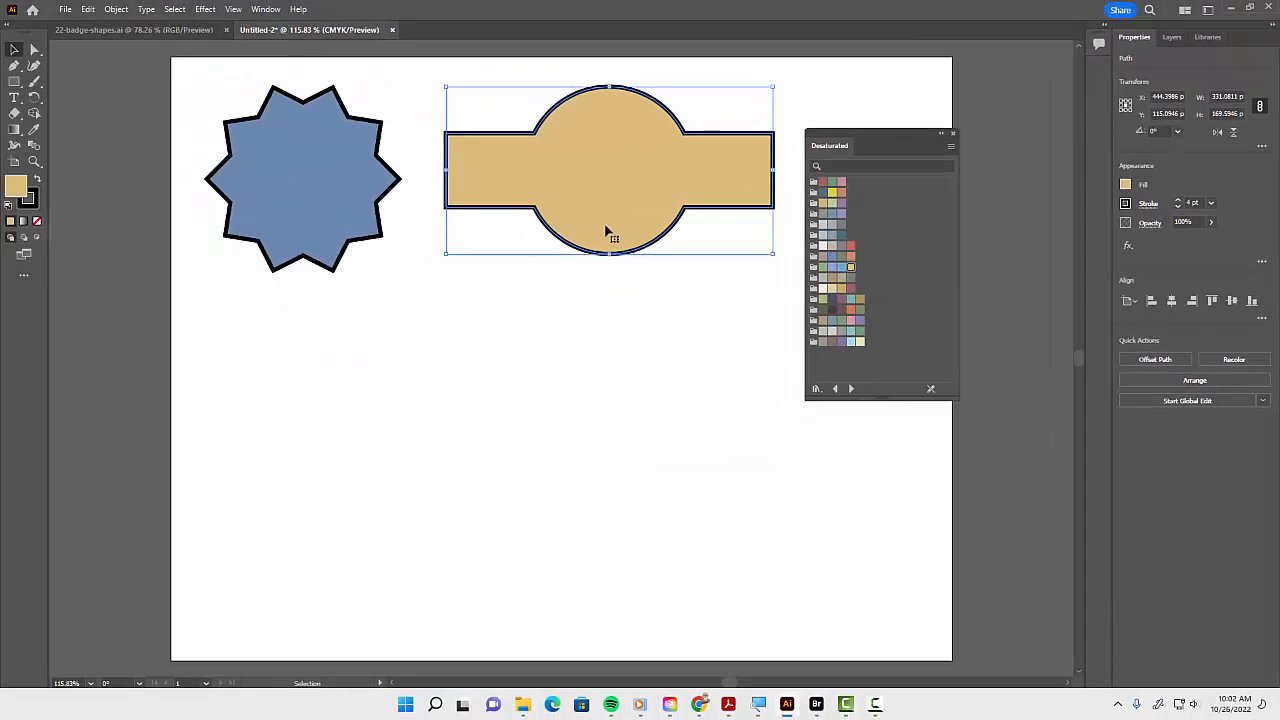
pyautogui.moveTo(646, 223)
pyautogui.mouseDown()
pyautogui.moveTo(629, 214)
pyautogui.moveTo(663, 223)
pyautogui.moveTo(645, 226)
pyautogui.mouseUp()
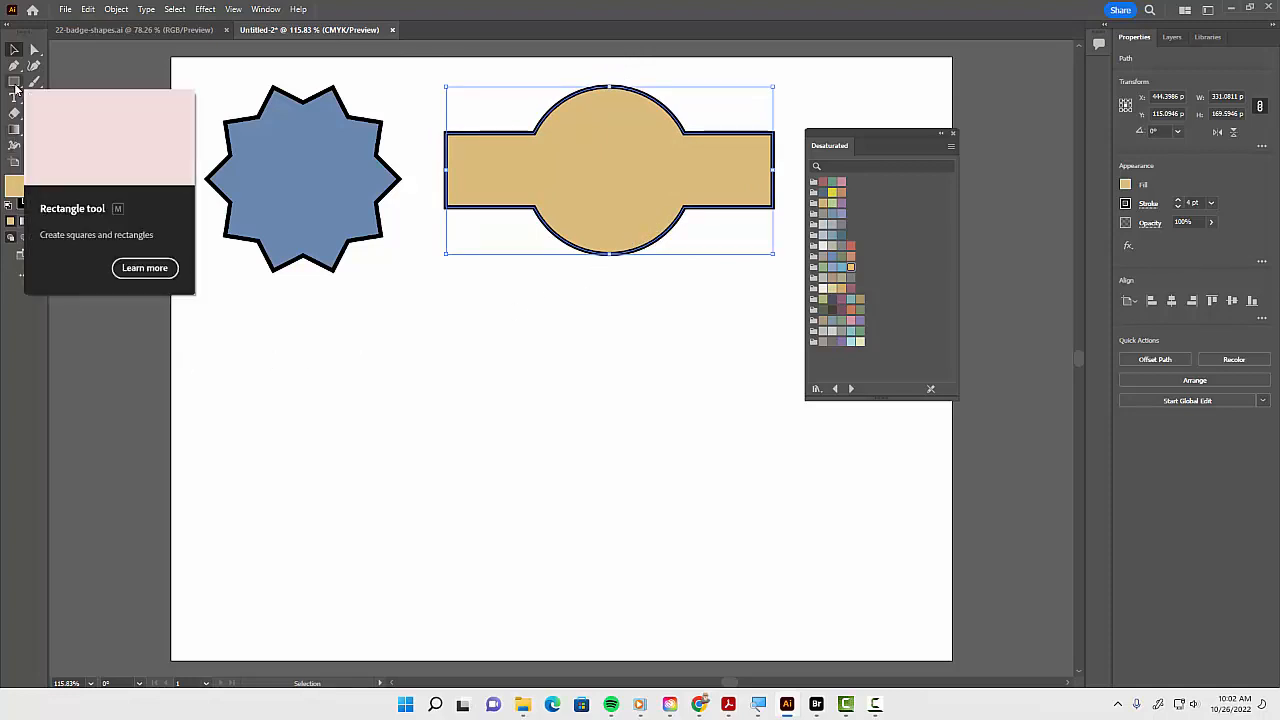
# Draw an ellipse about 419 x 167 pt and a rectangle about 509 x 75 pt across its middle
pyautogui.moveTo(15, 87); pyautogui.dragTo(62, 98)
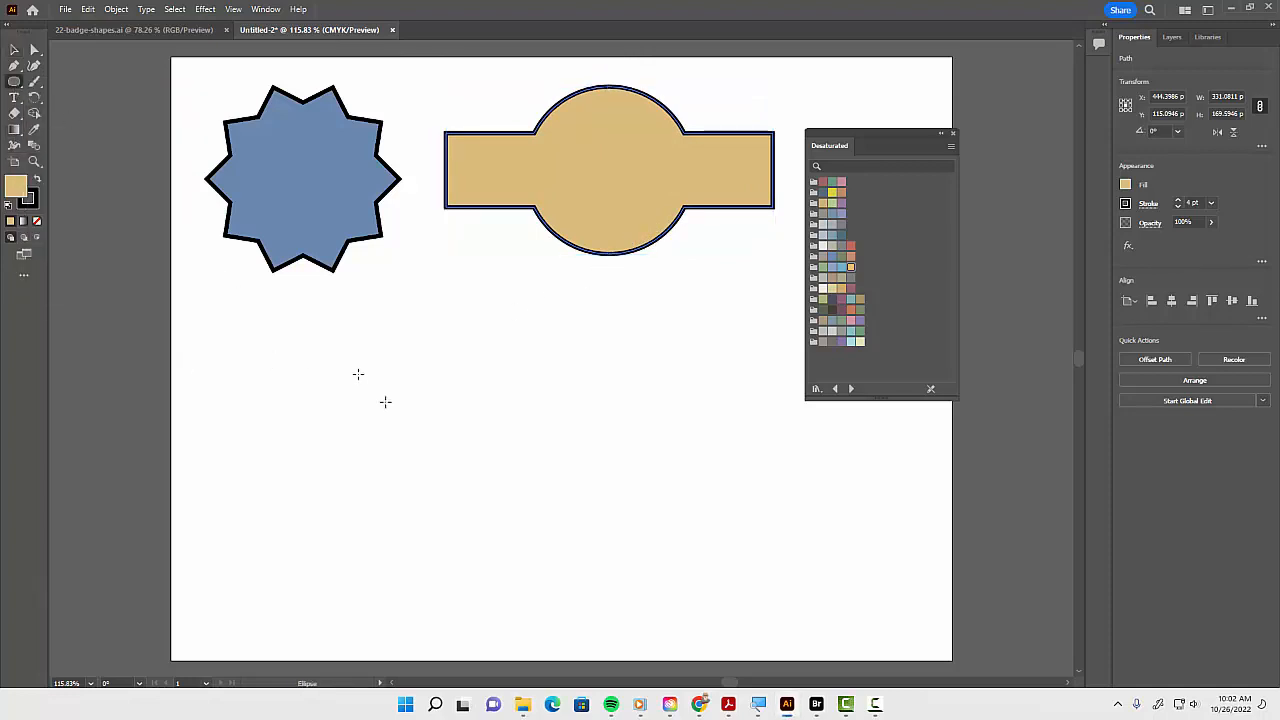
pyautogui.moveTo(335, 368); pyautogui.dragTo(744, 533)
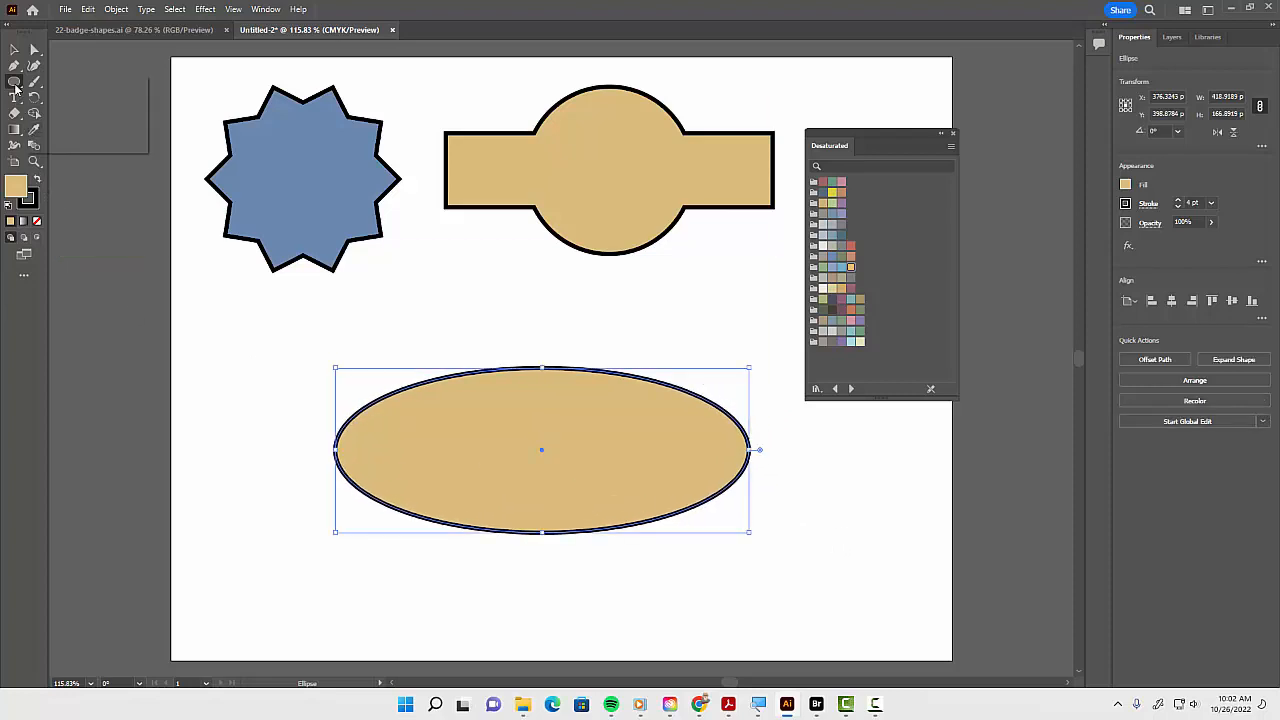
pyautogui.press('m')
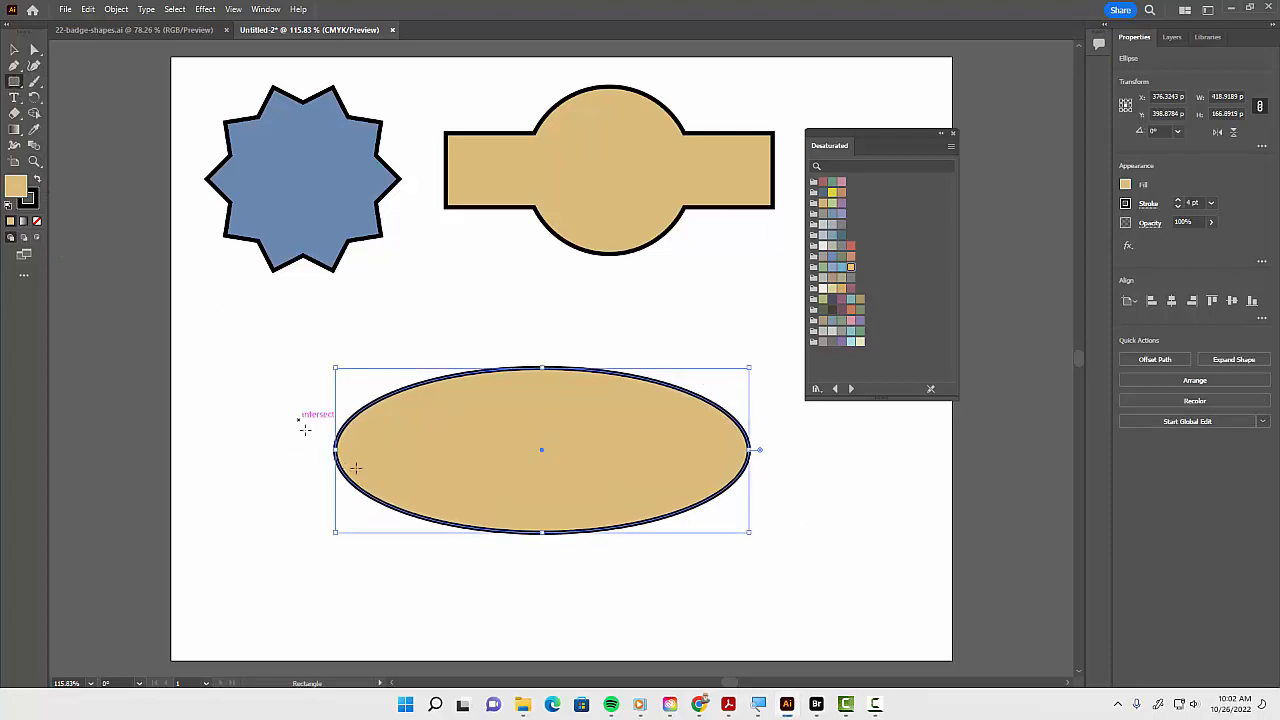
pyautogui.moveTo(298, 421); pyautogui.dragTo(801, 492)
# Select the ellipse and rectangle, align their horizontal and vertical centers, and unite them into one shape
pyautogui.press('v')
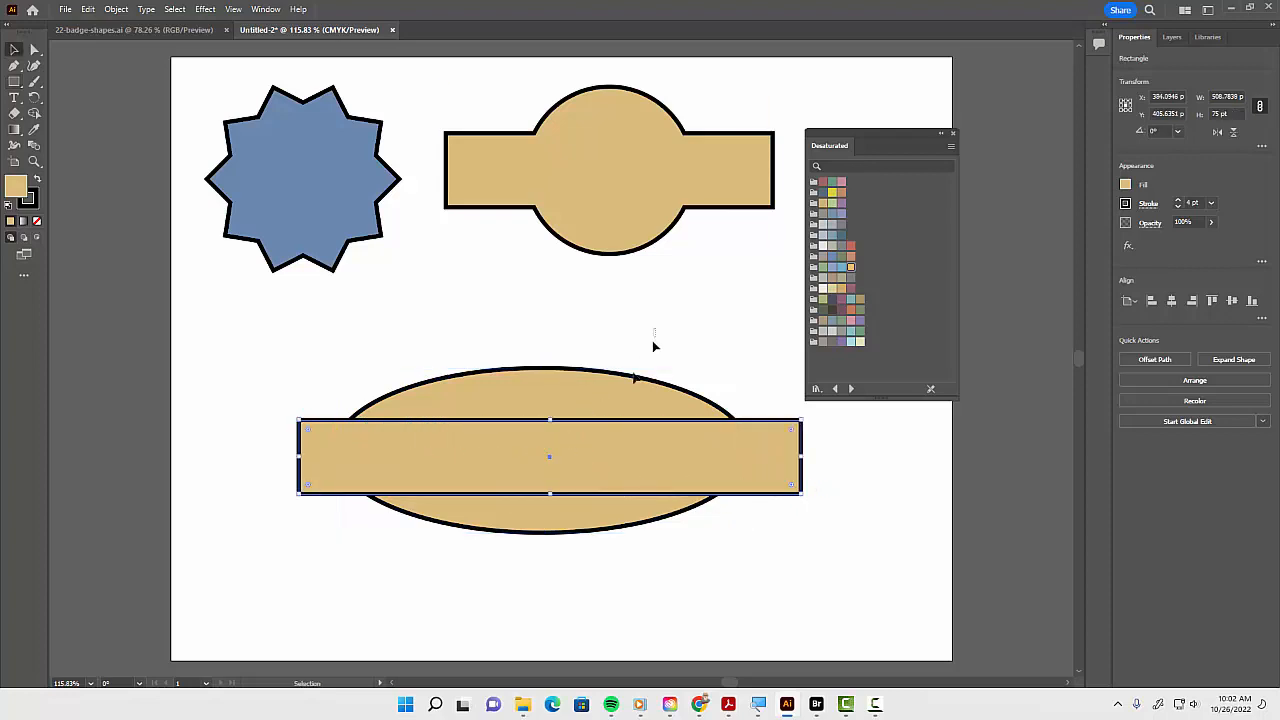
pyautogui.moveTo(653, 346); pyautogui.dragTo(634, 571)
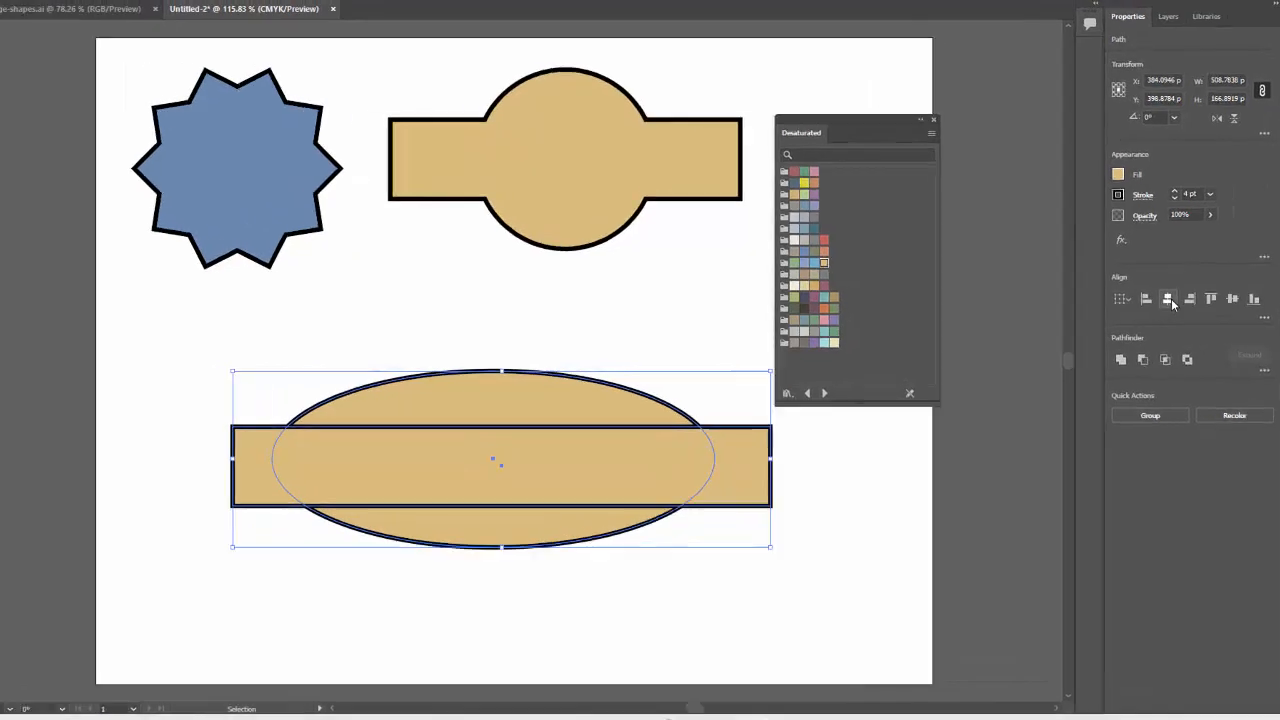
pyautogui.click(1168, 300)
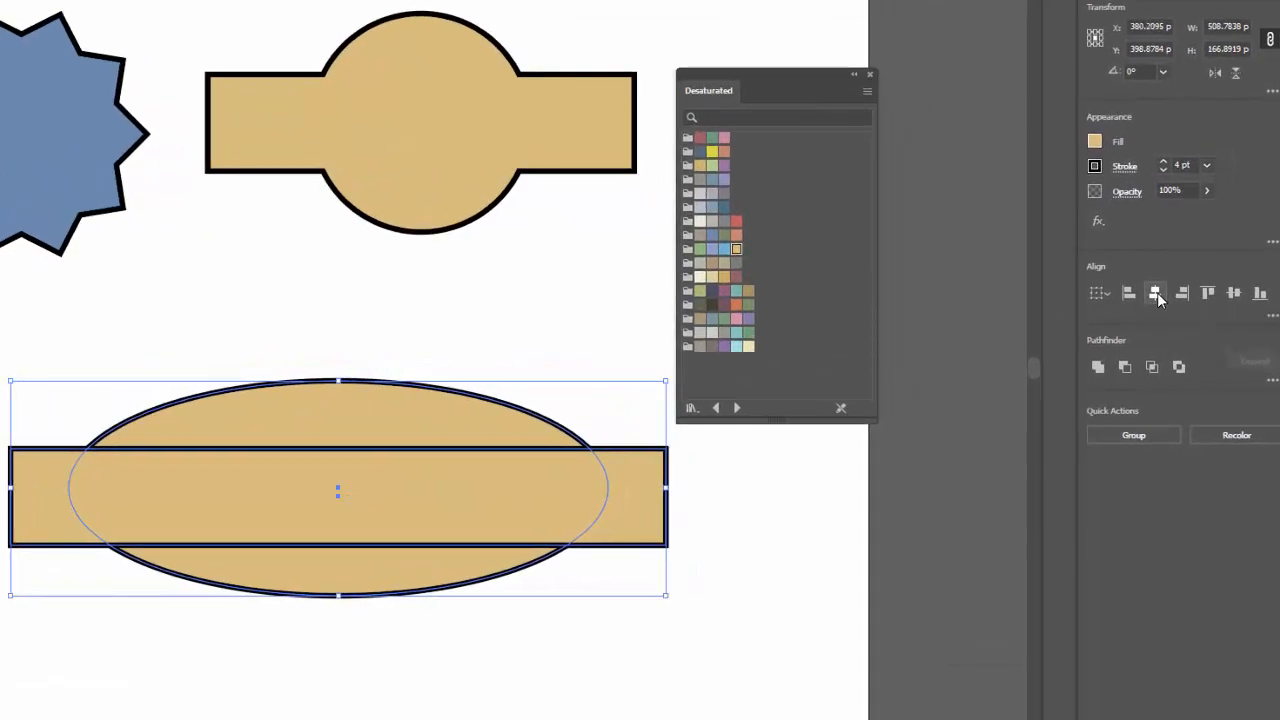
pyautogui.click(1234, 293)
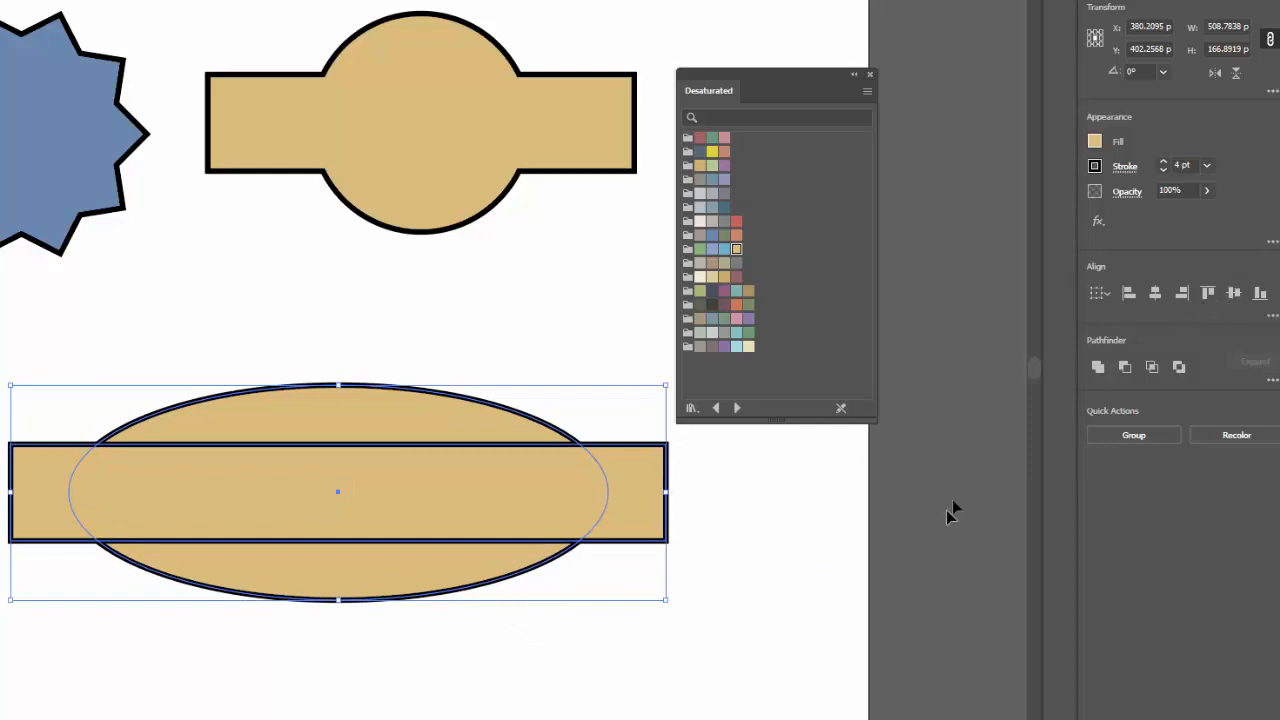
pyautogui.click(1097, 367)
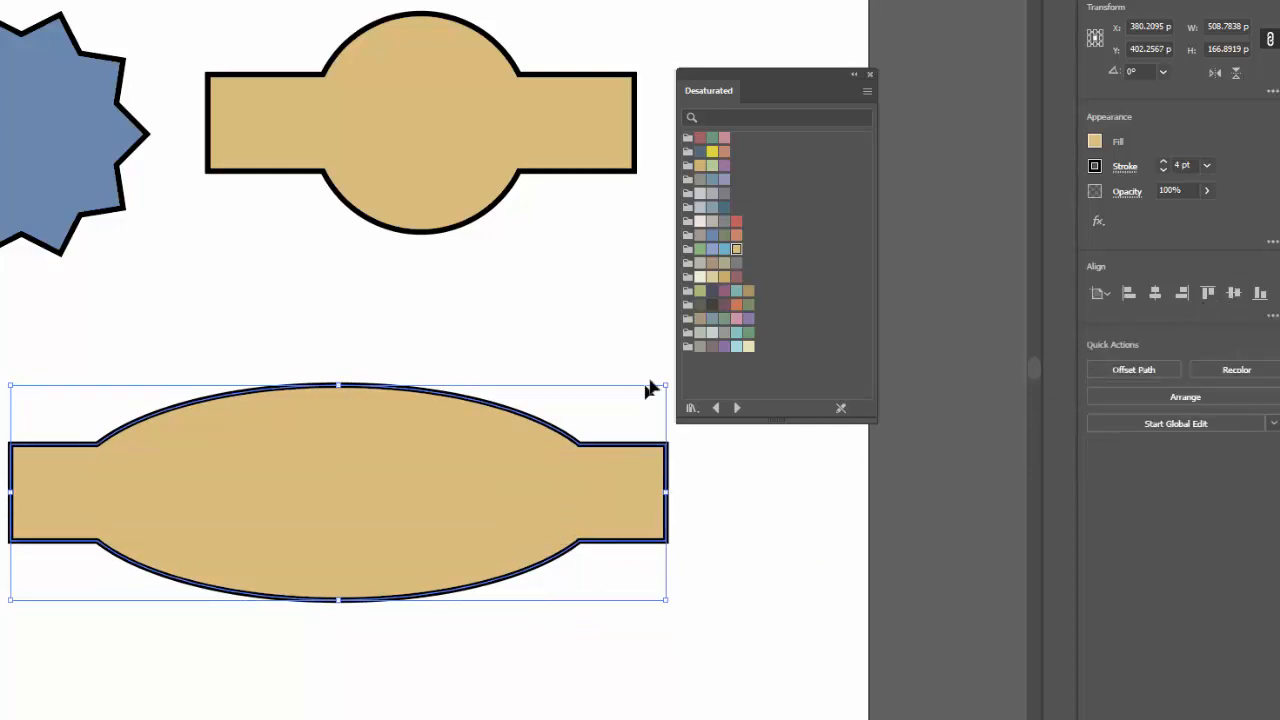
# Fill the united ellipse shape with a gray swatch and scale it down to about 293 x 96 pt below the star
pyautogui.click(709, 194)
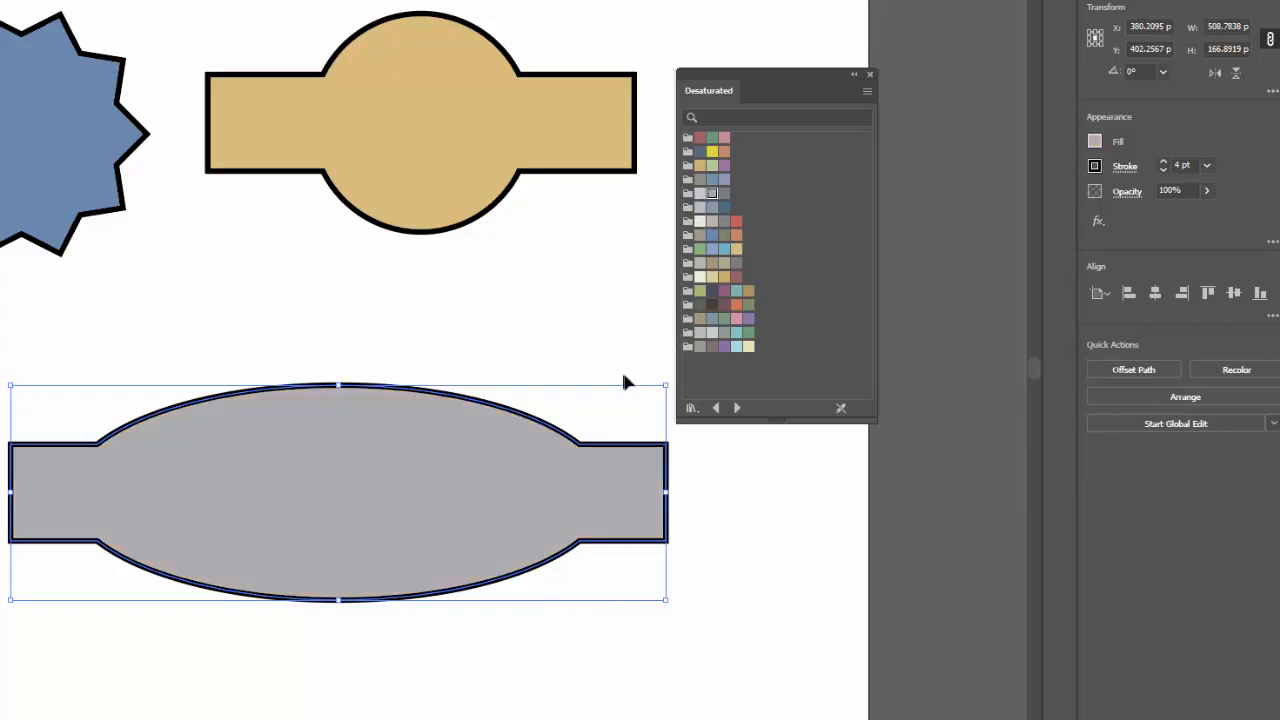
pyautogui.moveTo(666, 382); pyautogui.dragTo(390, 468)
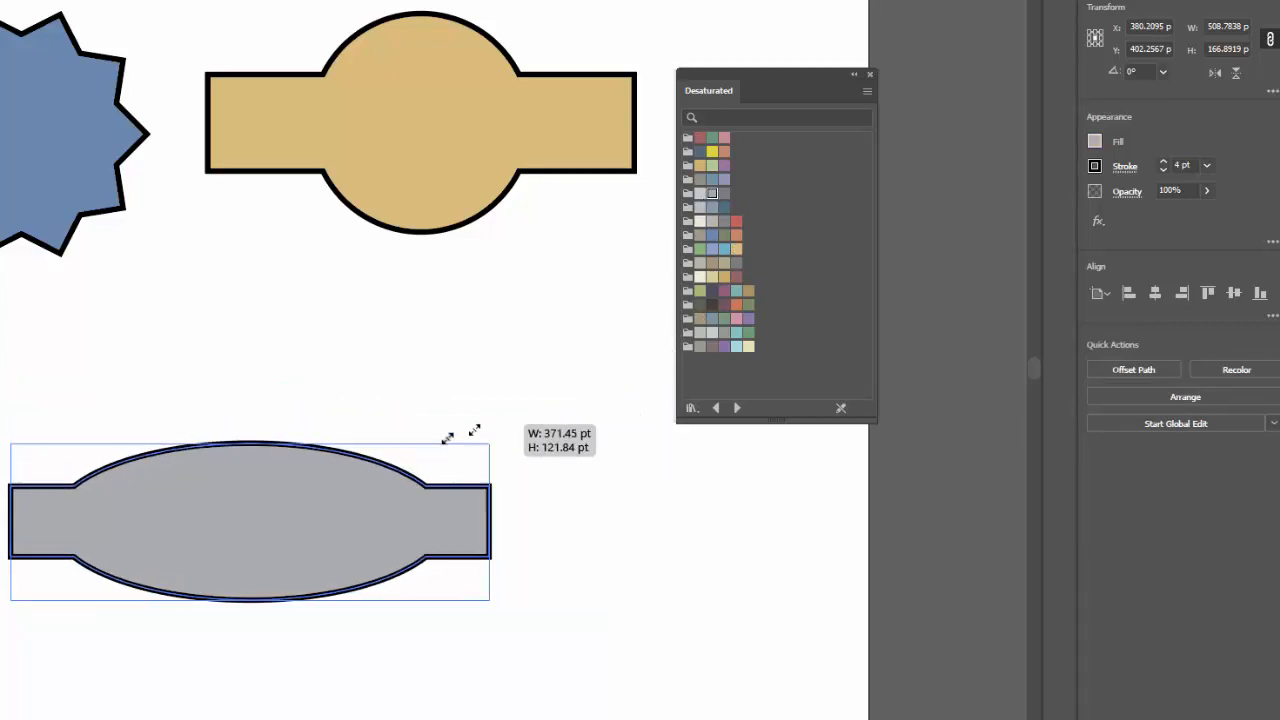
pyautogui.moveTo(292, 583); pyautogui.dragTo(188, 428)
pyautogui.moveTo(420, 178); pyautogui.dragTo(391, 180)
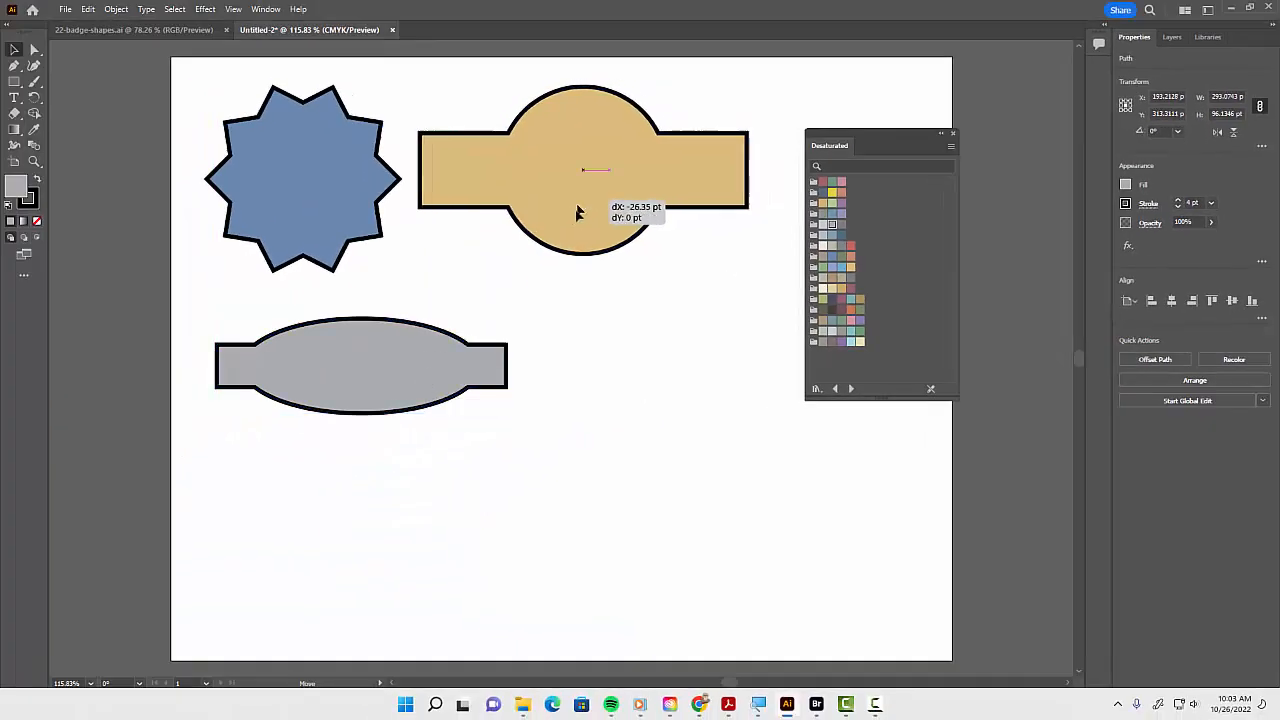
pyautogui.moveTo(578, 213); pyautogui.dragTo(613, 202)
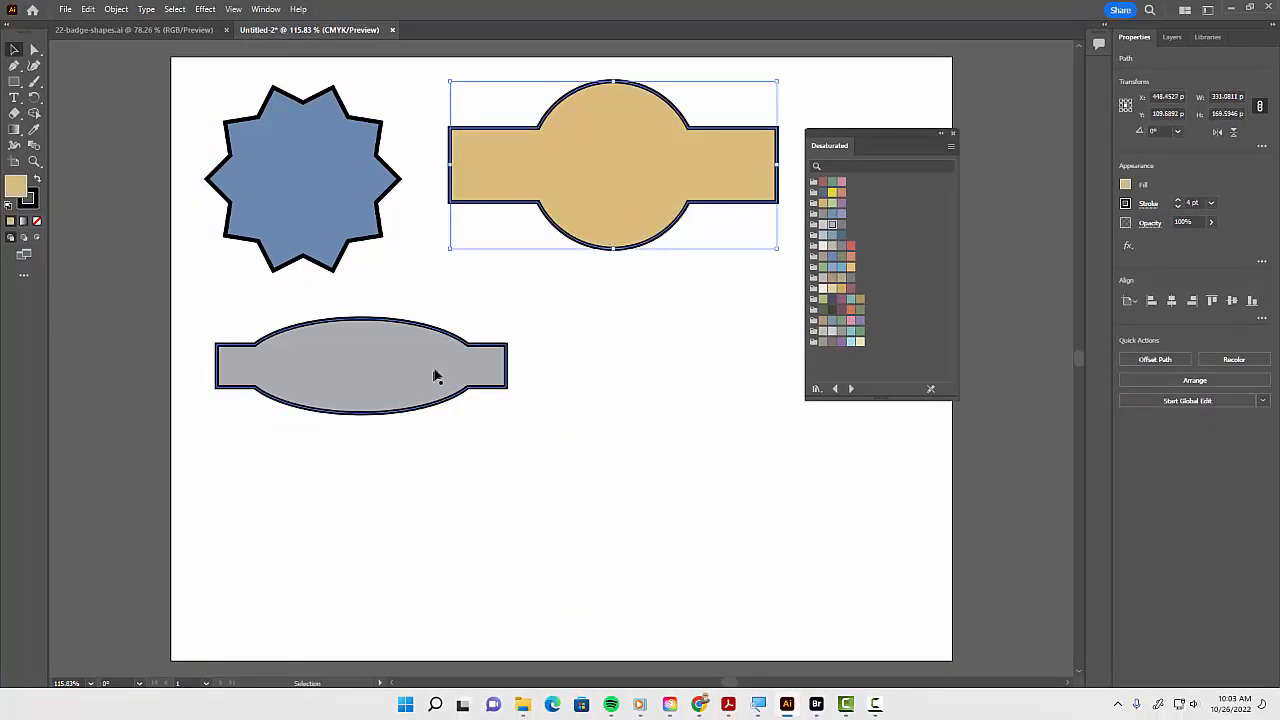
pyautogui.moveTo(437, 371)
pyautogui.mouseDown()
pyautogui.moveTo(409, 355)
pyautogui.moveTo(448, 338)
pyautogui.moveTo(409, 371)
pyautogui.moveTo(437, 368)
pyautogui.mouseUp()
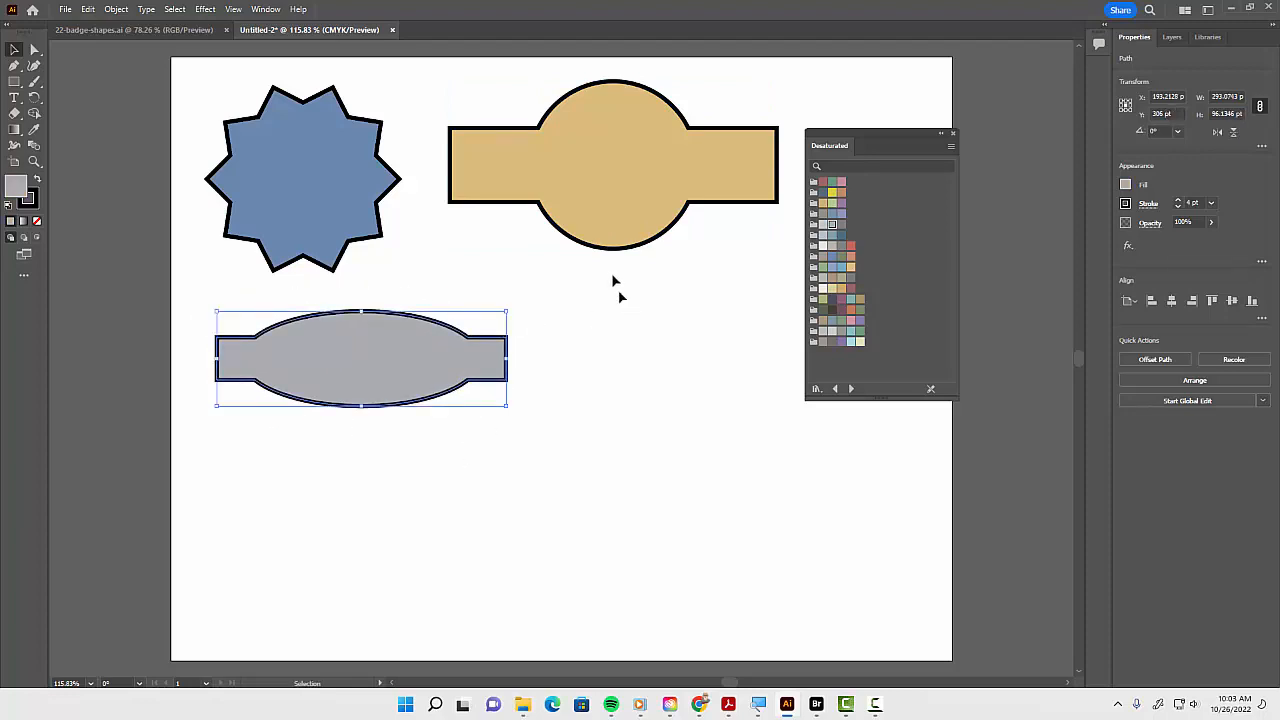
# Draw a square about 163 x 163 pt beside the gray shape and round its corners
pyautogui.click(309, 226)
pyautogui.click(686, 178)
pyautogui.click(390, 360)
pyautogui.click(14, 82)
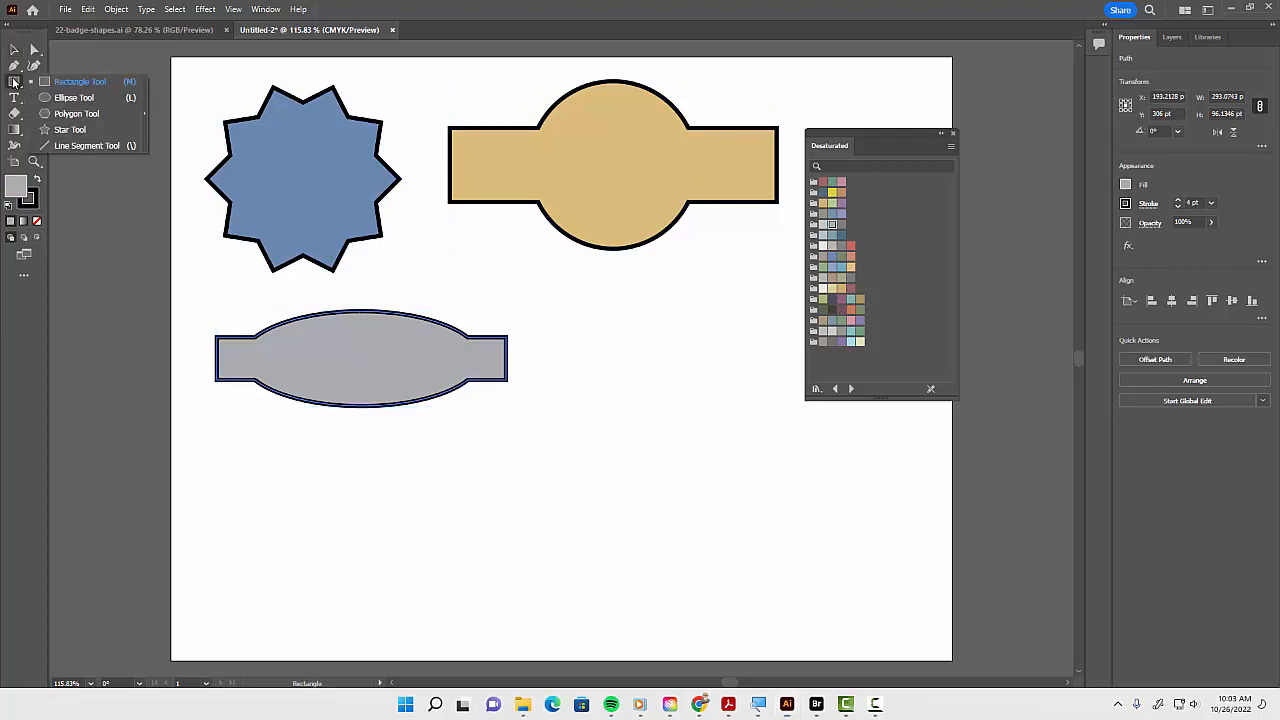
pyautogui.click(69, 84)
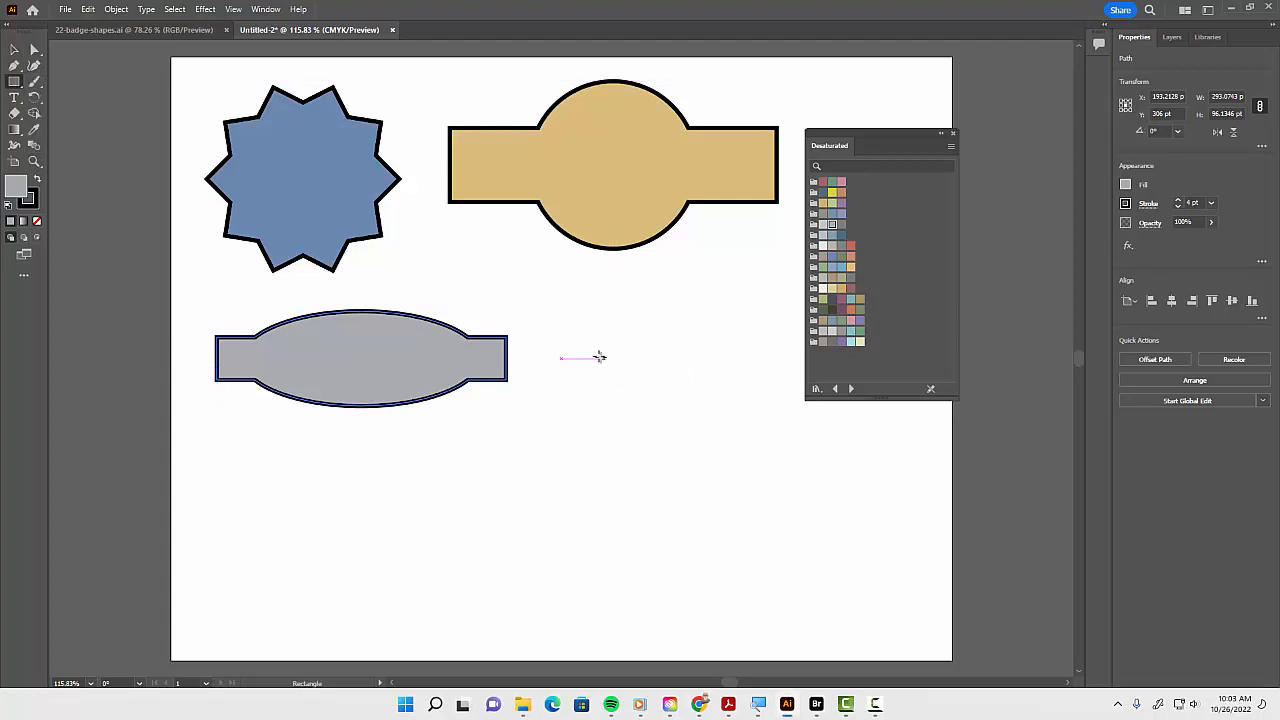
pyautogui.moveTo(595, 349); pyautogui.dragTo(758, 509)
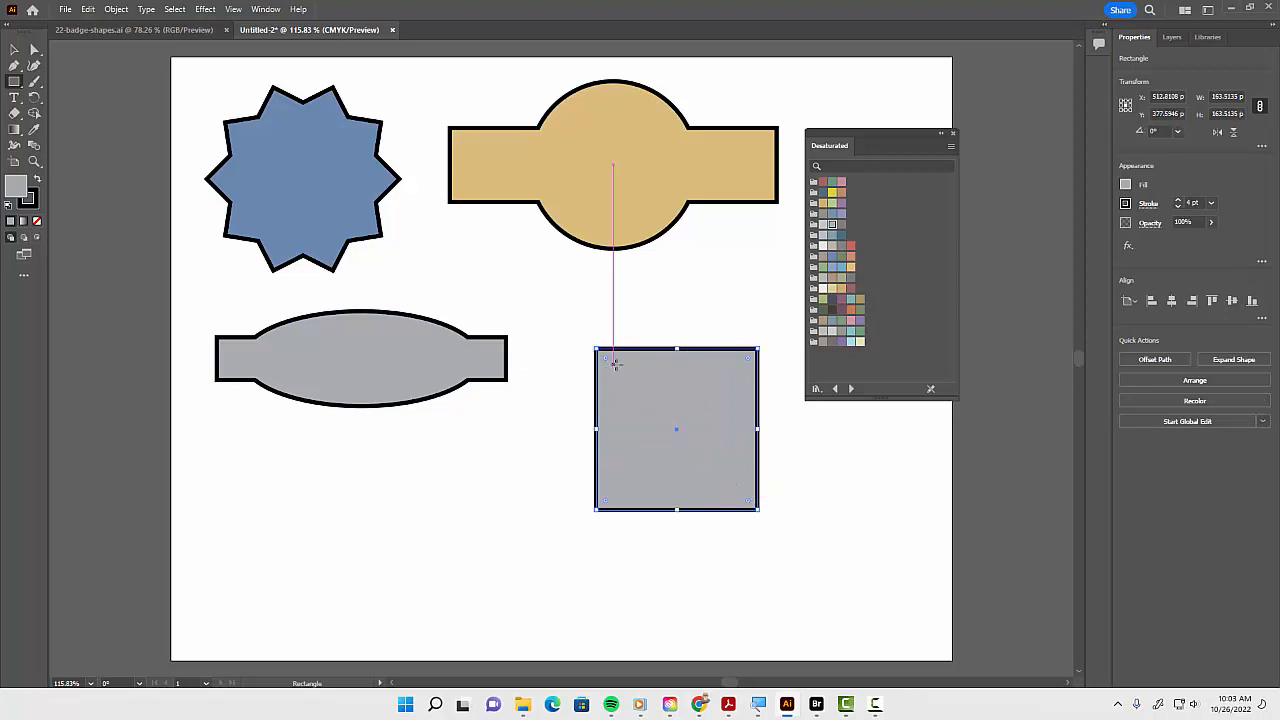
pyautogui.moveTo(605, 366); pyautogui.dragTo(631, 388)
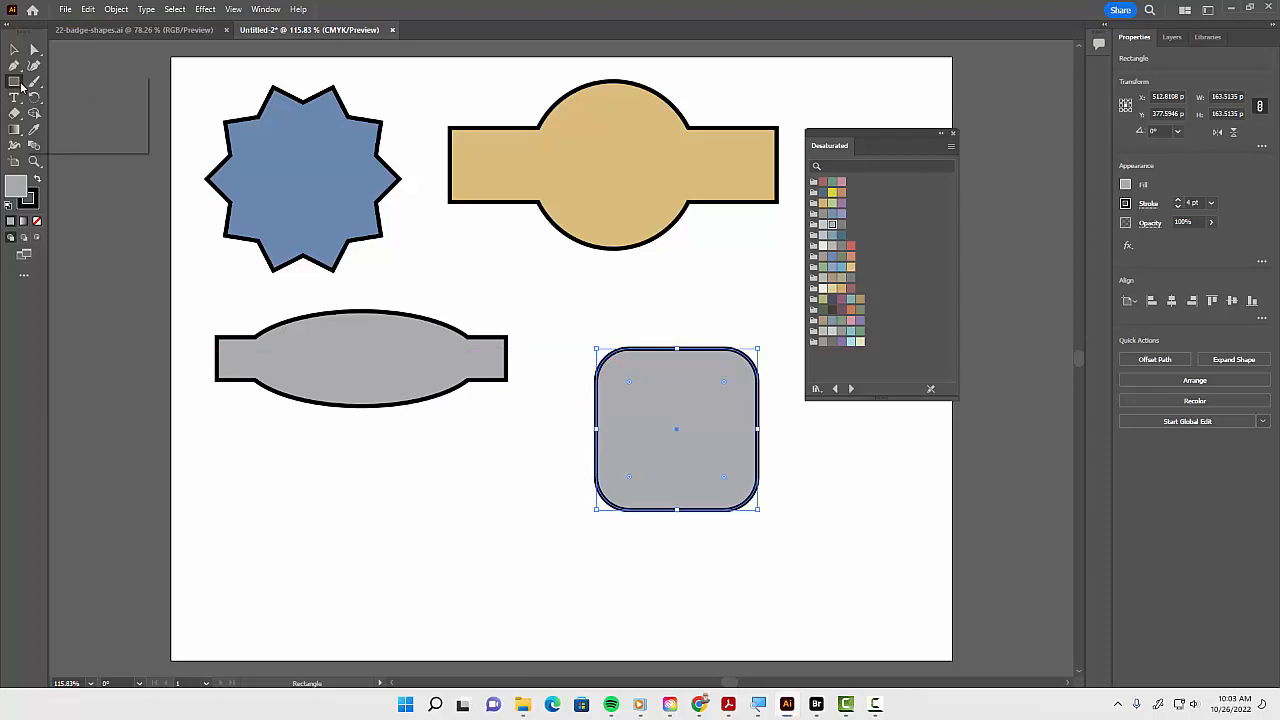
# Create a polygon with a 50 pt radius and 6 sides below the gray shape
pyautogui.moveTo(18, 87); pyautogui.dragTo(72, 117)
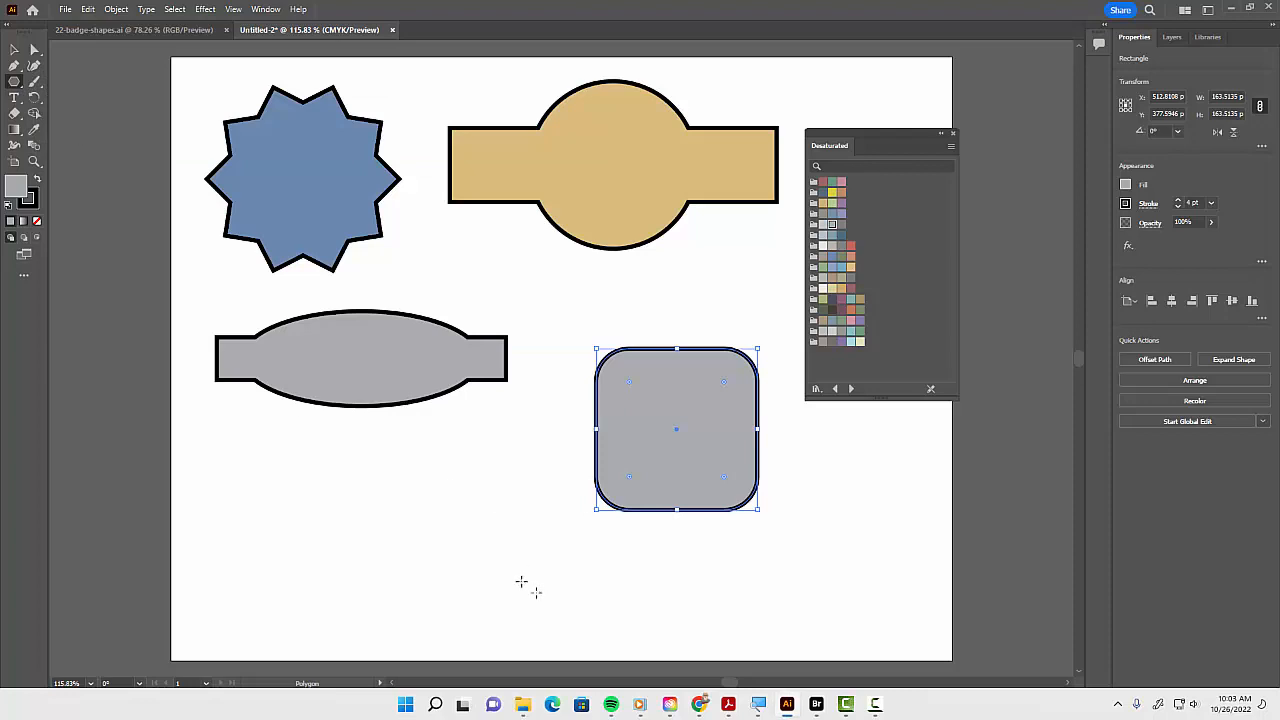
pyautogui.click(444, 545)
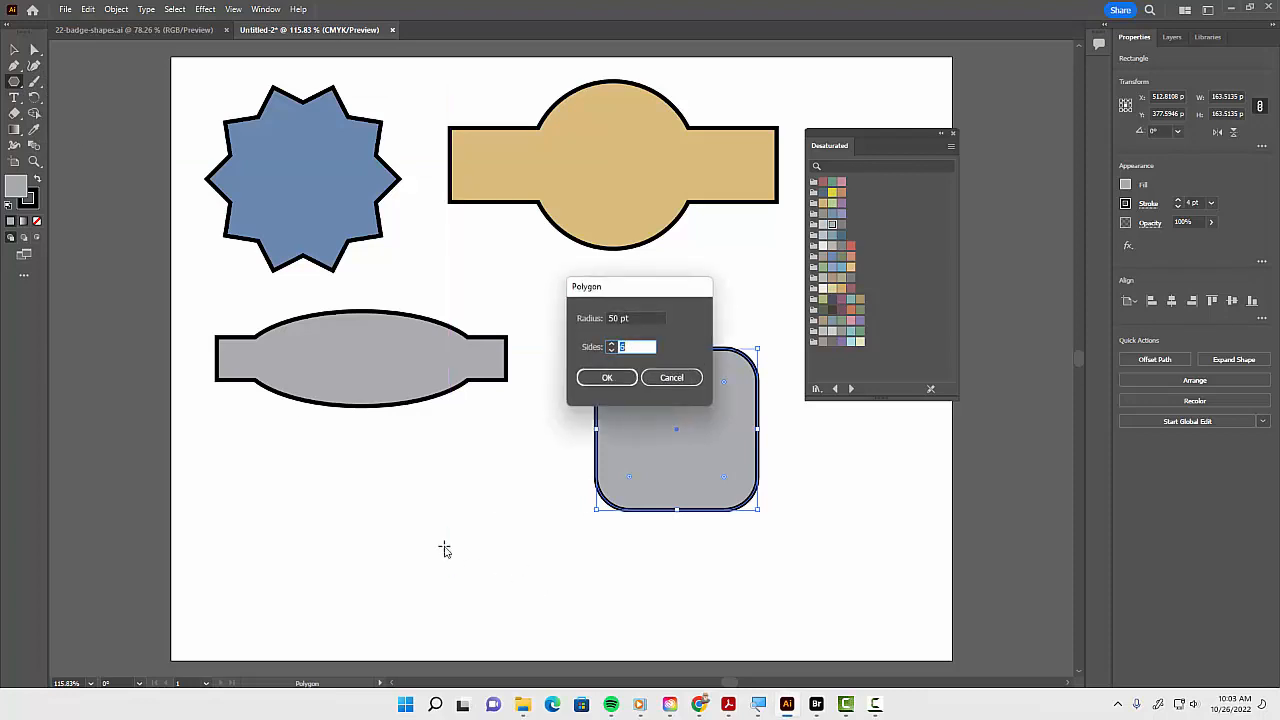
pyautogui.click(607, 378)
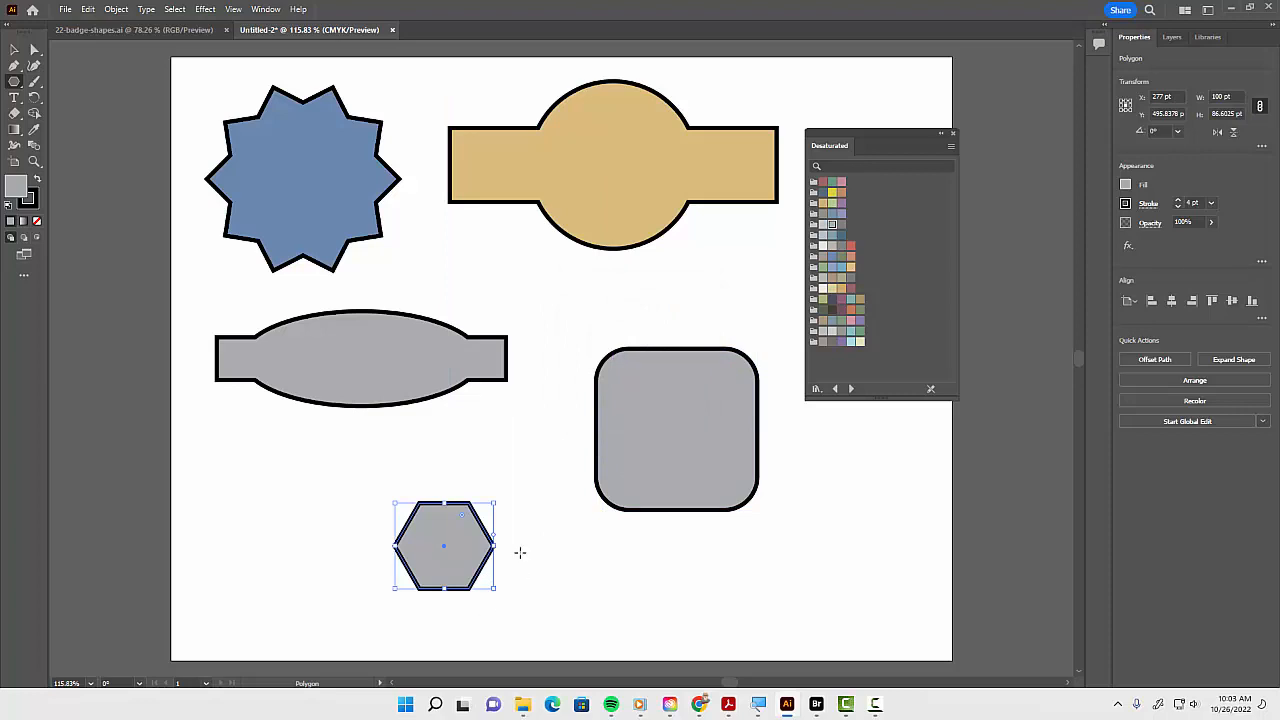
# Stretch the hexagon horizontally to about 240 pt wide by moving its right-side anchor points
pyautogui.press('a')
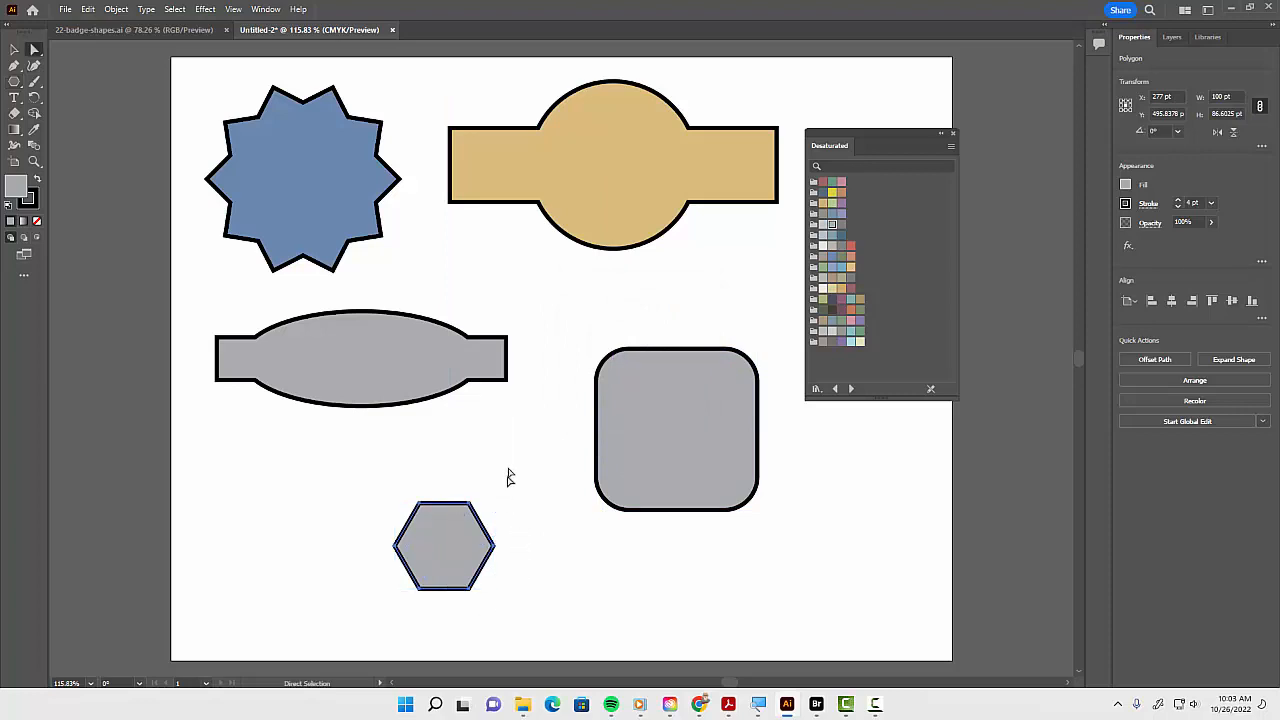
pyautogui.moveTo(507, 467); pyautogui.dragTo(450, 617)
pyautogui.moveTo(496, 548); pyautogui.dragTo(632, 557)
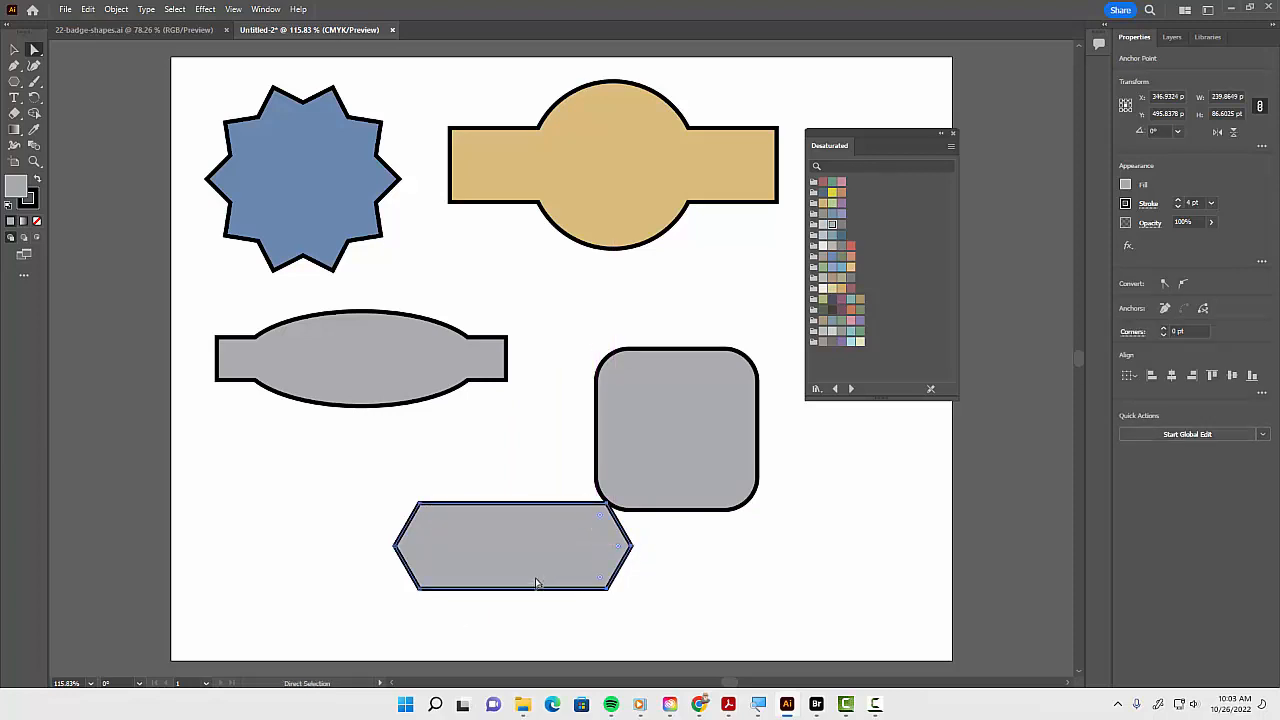
# Move the stretched hexagon over the middle of the rounded square
pyautogui.press('v')
pyautogui.moveTo(534, 566); pyautogui.dragTo(697, 451)
pyautogui.click(791, 540)
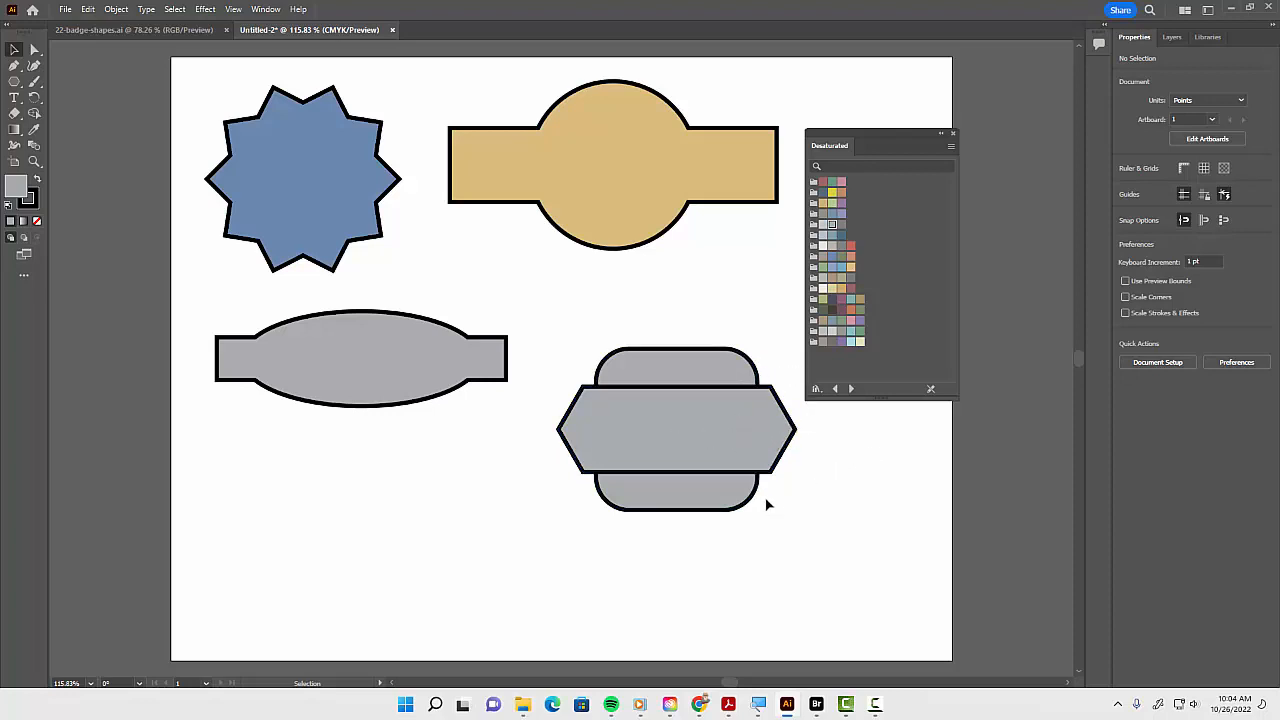
# Select the hexagon and rounded square together and unite them into one shape
pyautogui.moveTo(683, 322); pyautogui.dragTo(723, 540)
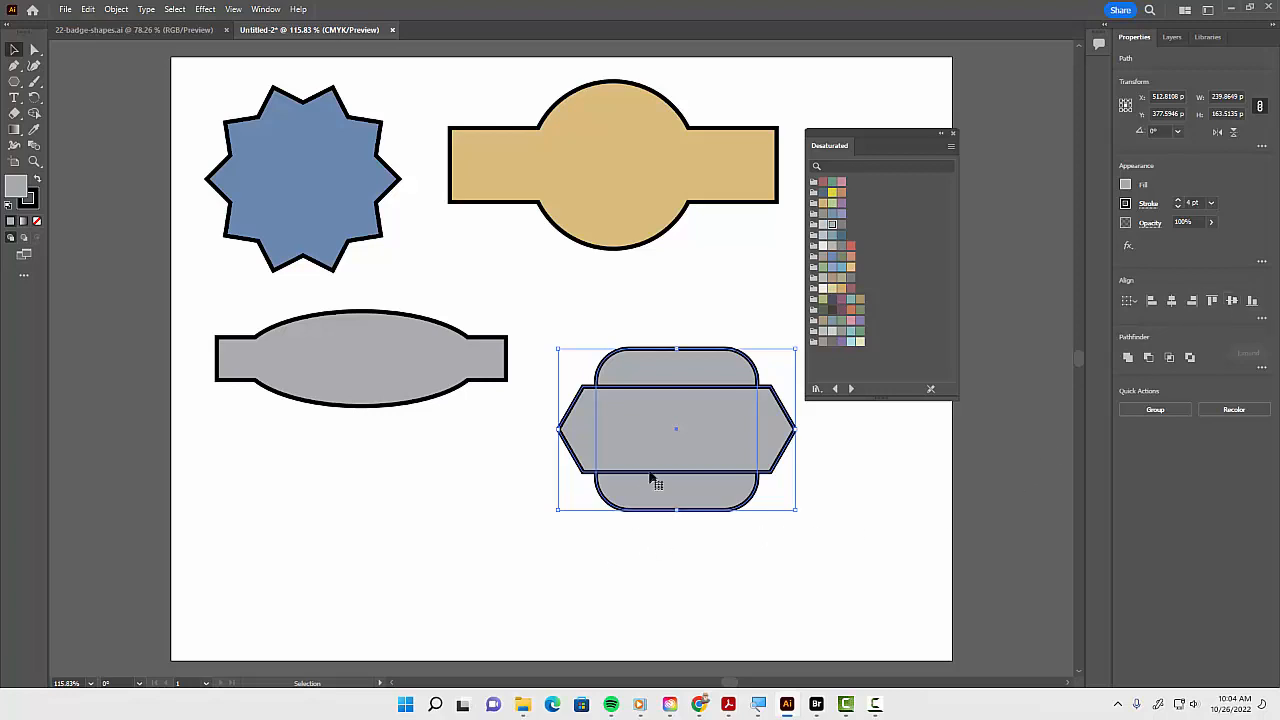
pyautogui.click(1129, 357)
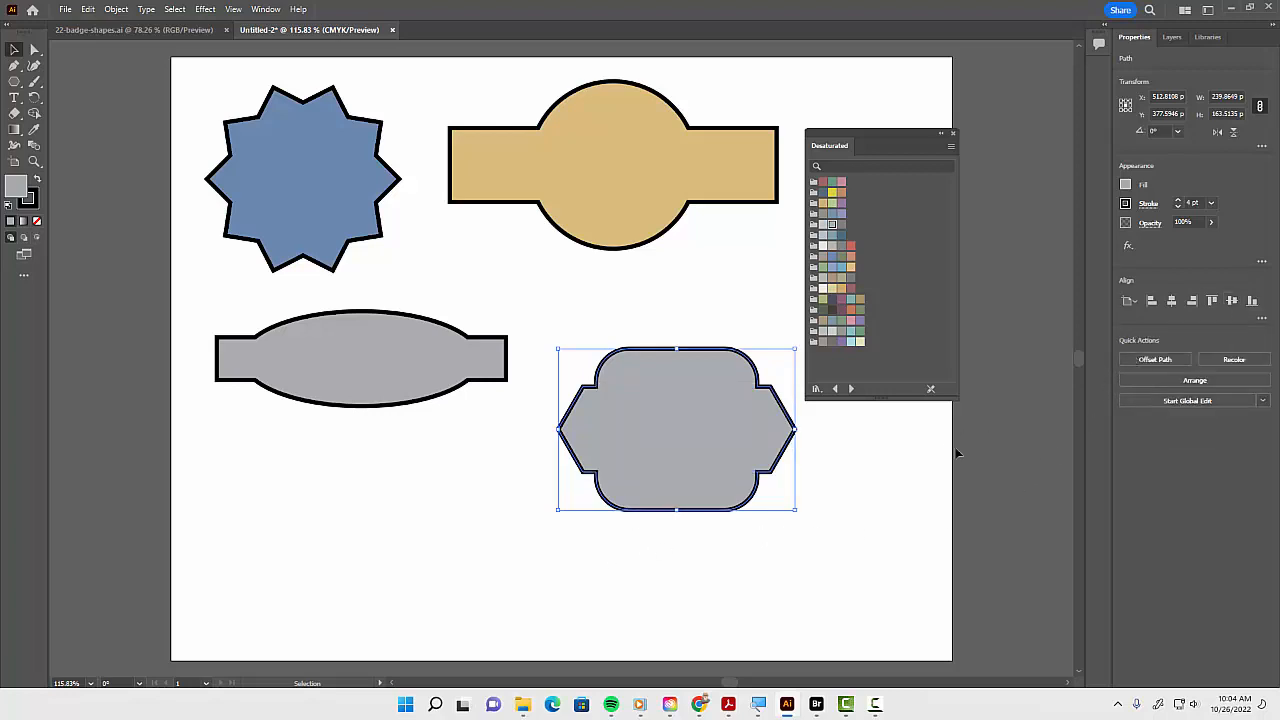
# Fill the combined shape with a pink swatch and reposition it slightly higher beside the gray shape
pyautogui.click(850, 320)
pyautogui.moveTo(713, 492); pyautogui.dragTo(690, 384)
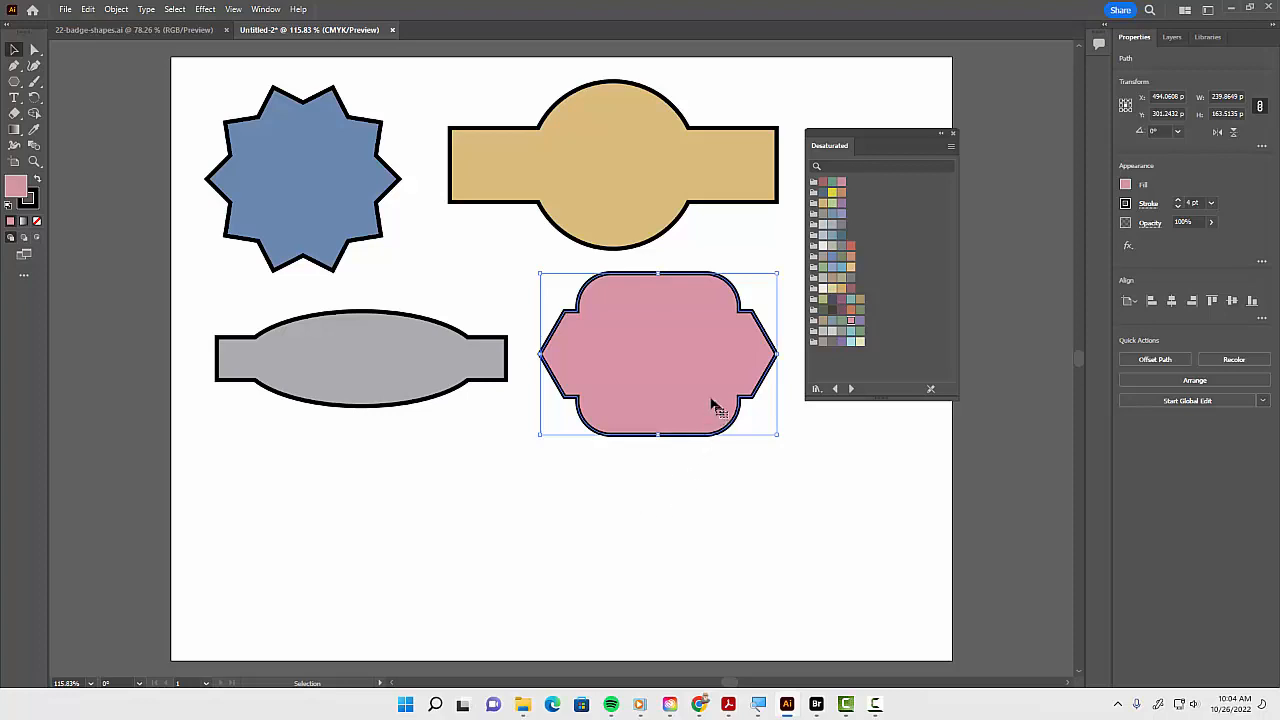
pyautogui.moveTo(713, 405); pyautogui.dragTo(692, 377)
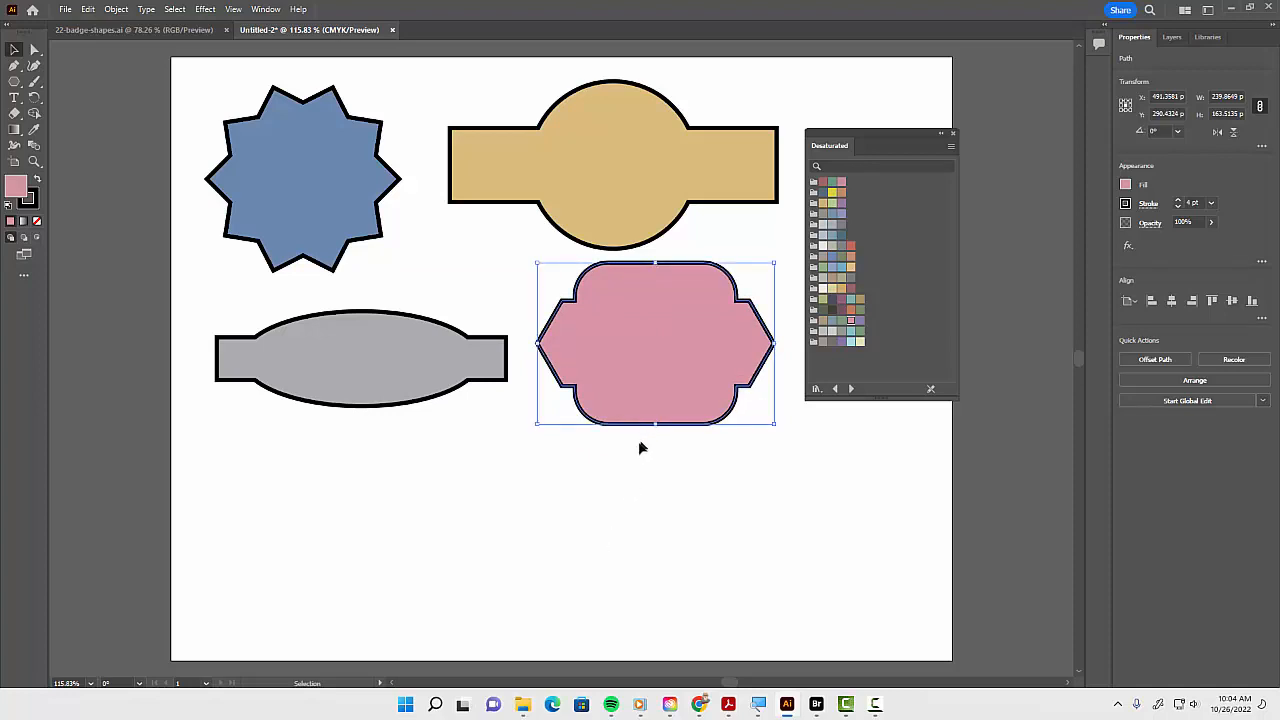
pyautogui.moveTo(678, 380); pyautogui.dragTo(680, 387)
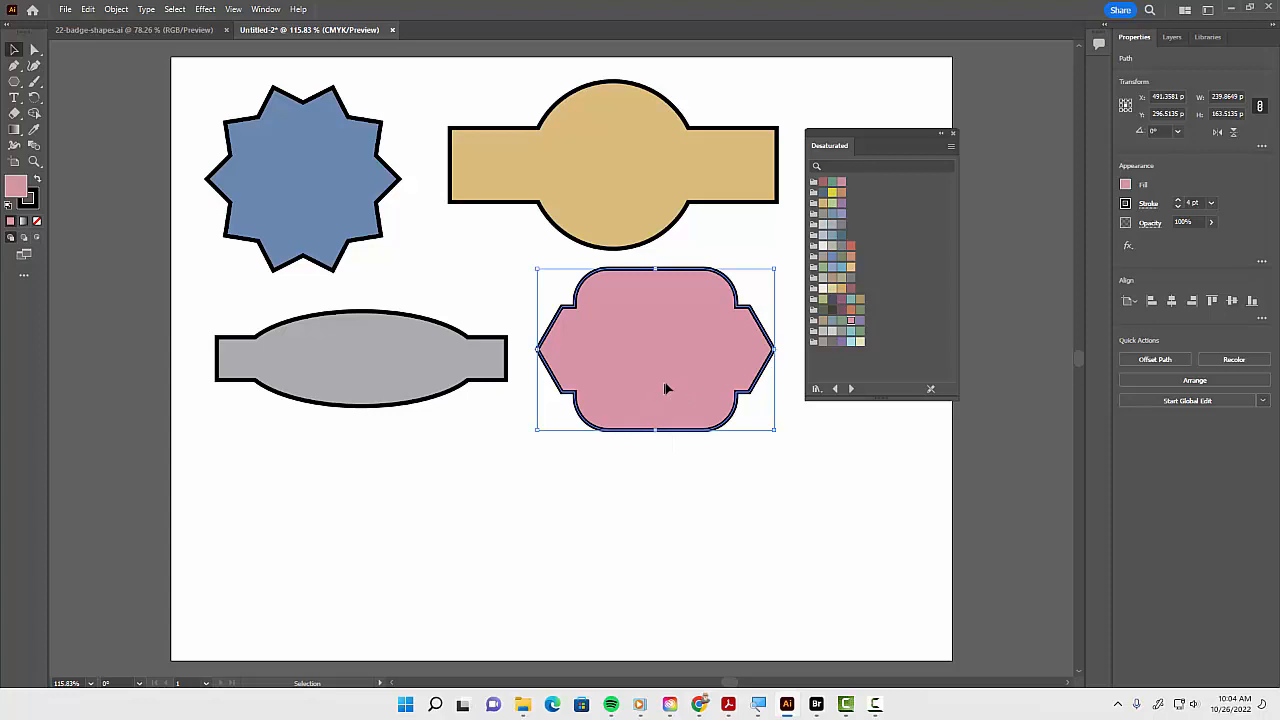
pyautogui.moveTo(666, 388); pyautogui.dragTo(669, 385)
# Draw a rectangle about 294 x 53 pt near the bottom of the artboard
pyautogui.click(15, 84)
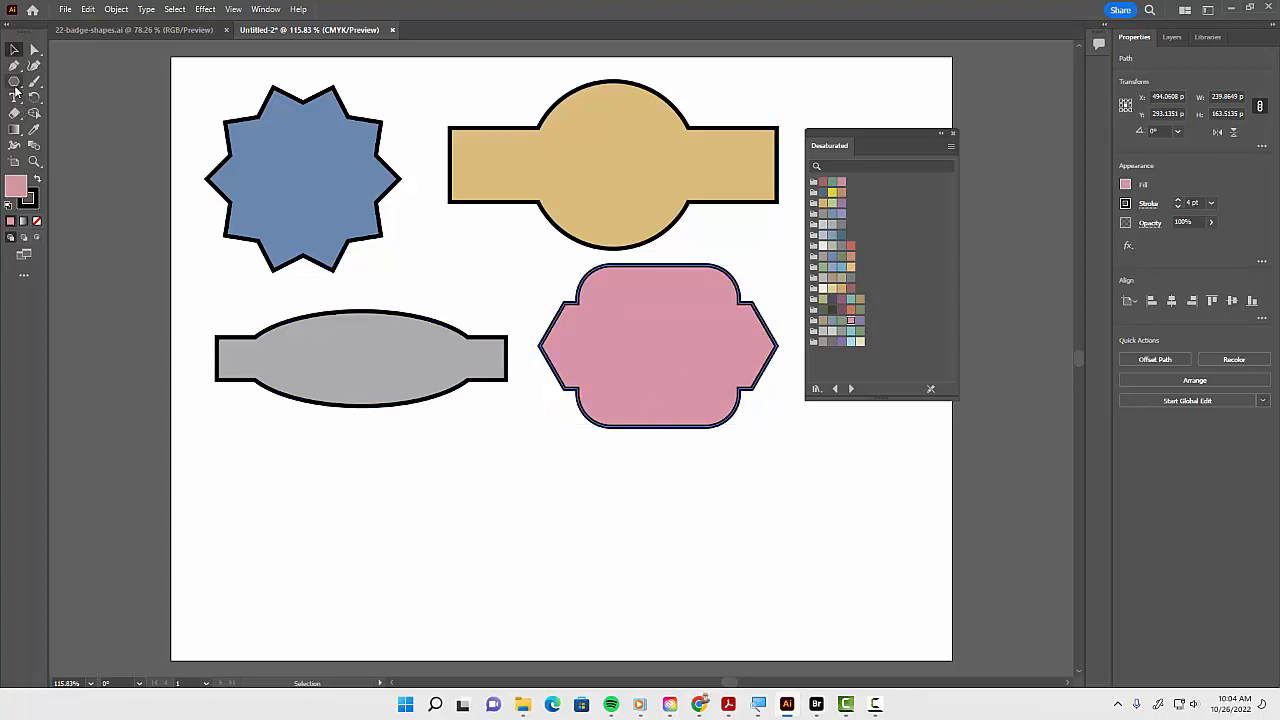
pyautogui.moveTo(15, 88); pyautogui.dragTo(69, 80)
pyautogui.moveTo(484, 493)
pyautogui.mouseDown()
pyautogui.moveTo(760, 566)
pyautogui.moveTo(774, 544)
pyautogui.mouseUp()
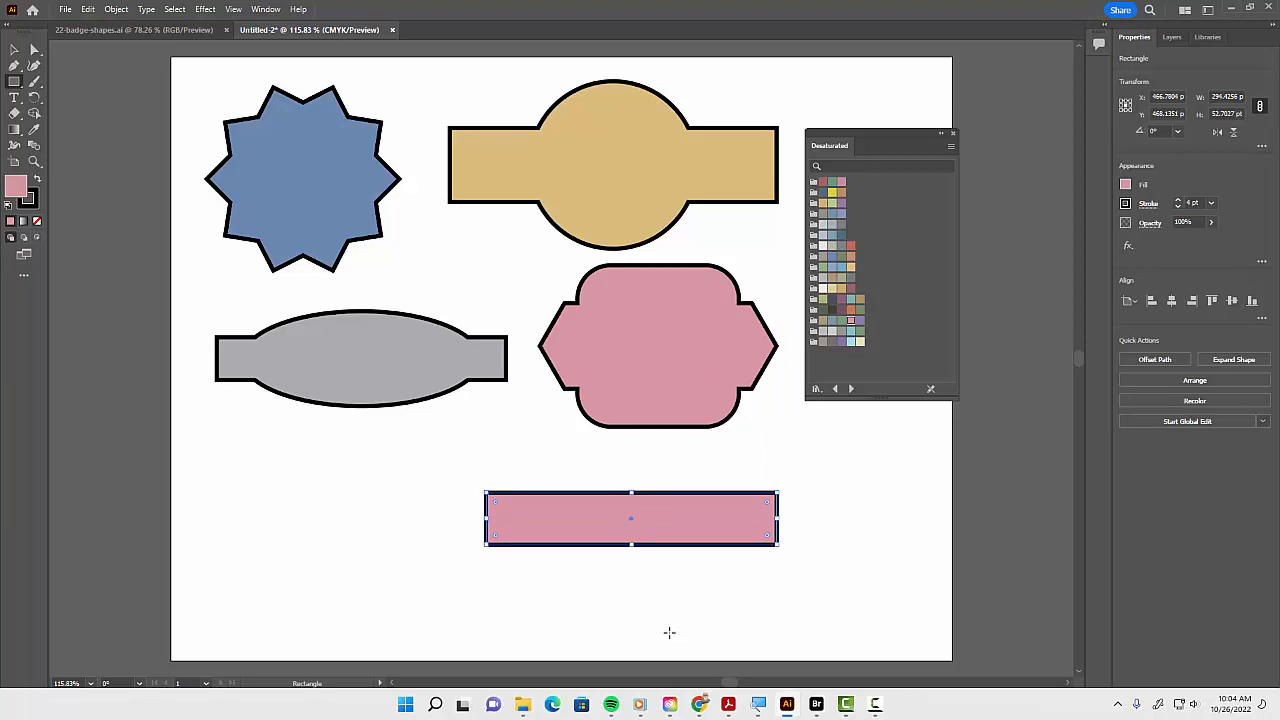
# Draw a closed notched ribbon-tail shape with the Pen tool left of the rectangle
pyautogui.press('p')
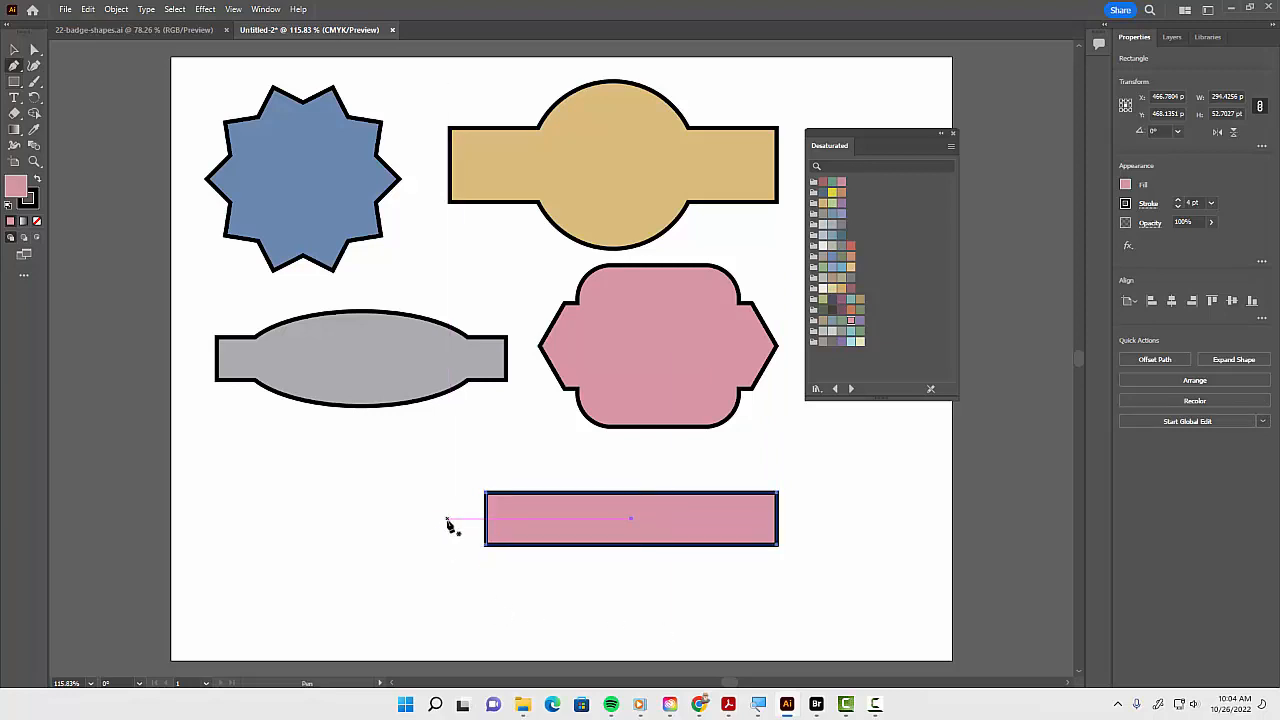
pyautogui.click(427, 523)
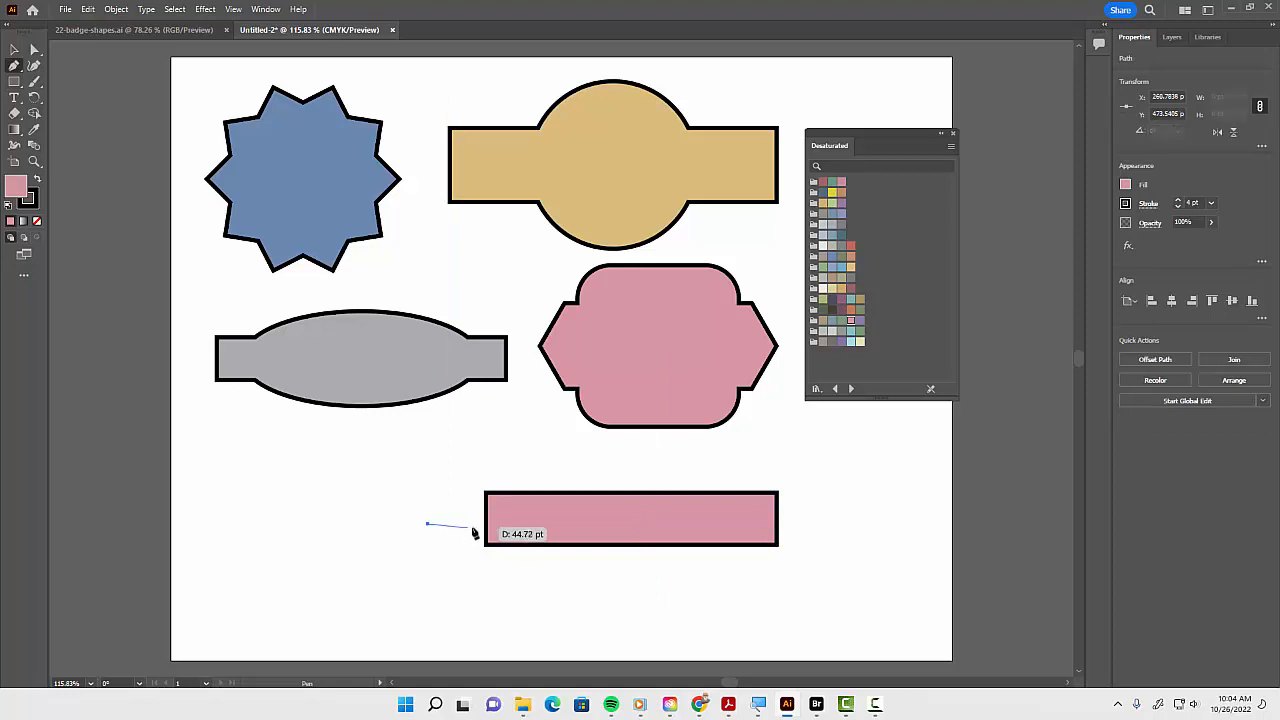
pyautogui.click(474, 523)
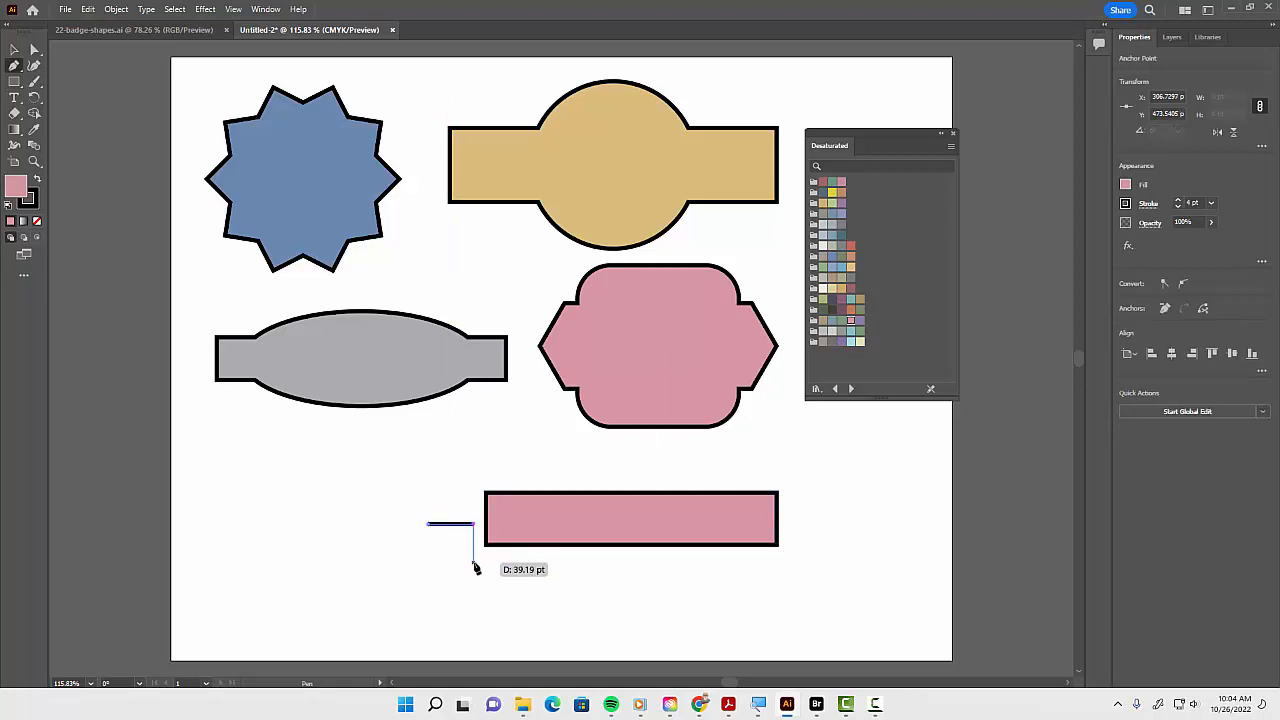
pyautogui.click(473, 562)
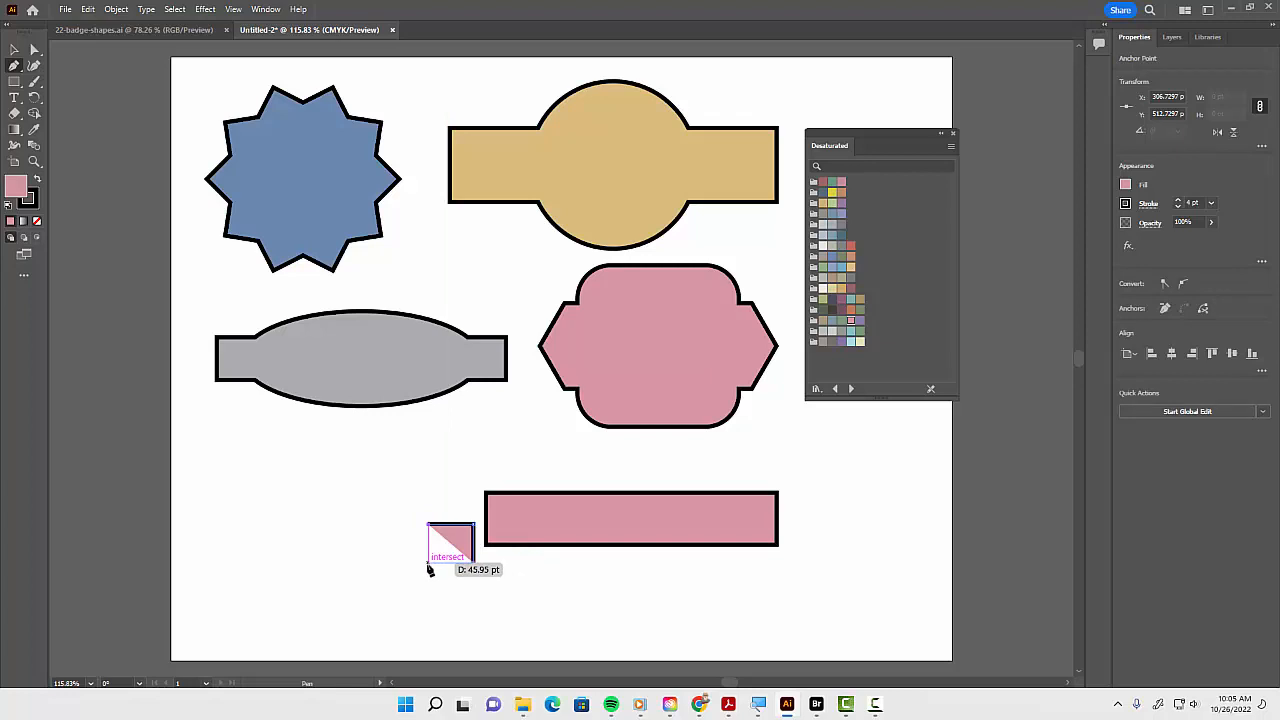
pyautogui.click(429, 566)
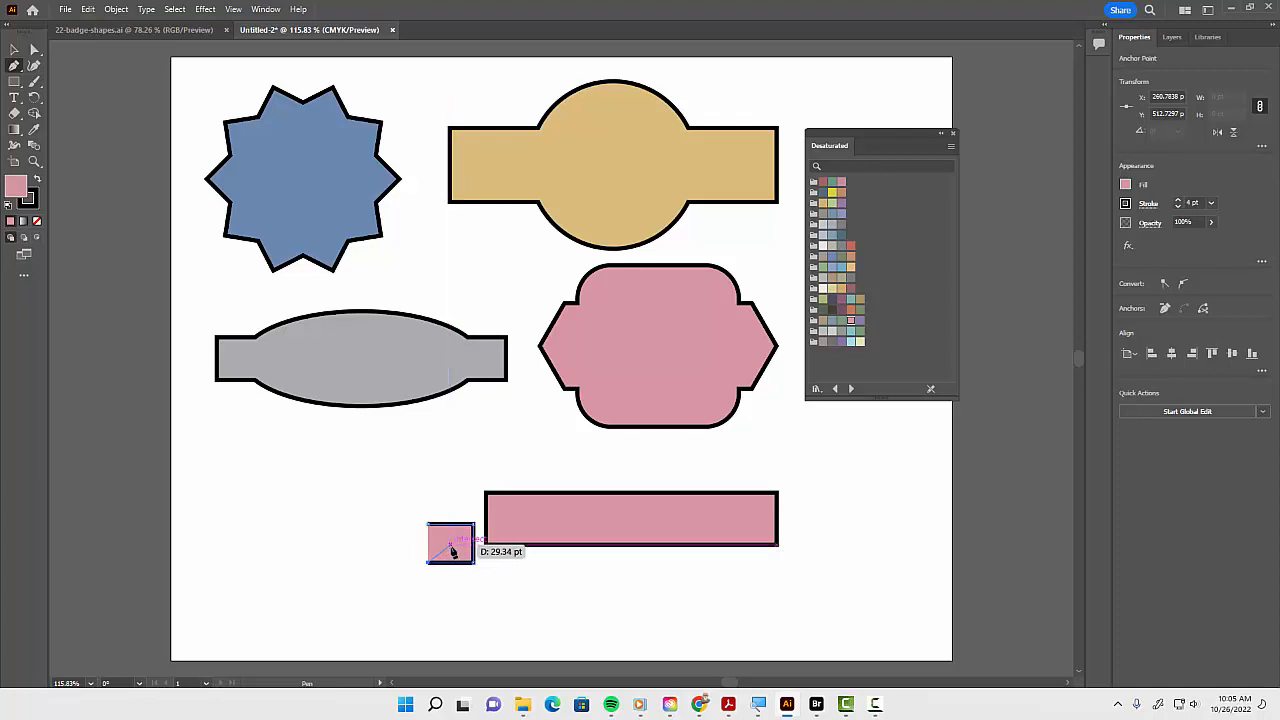
pyautogui.click(452, 549)
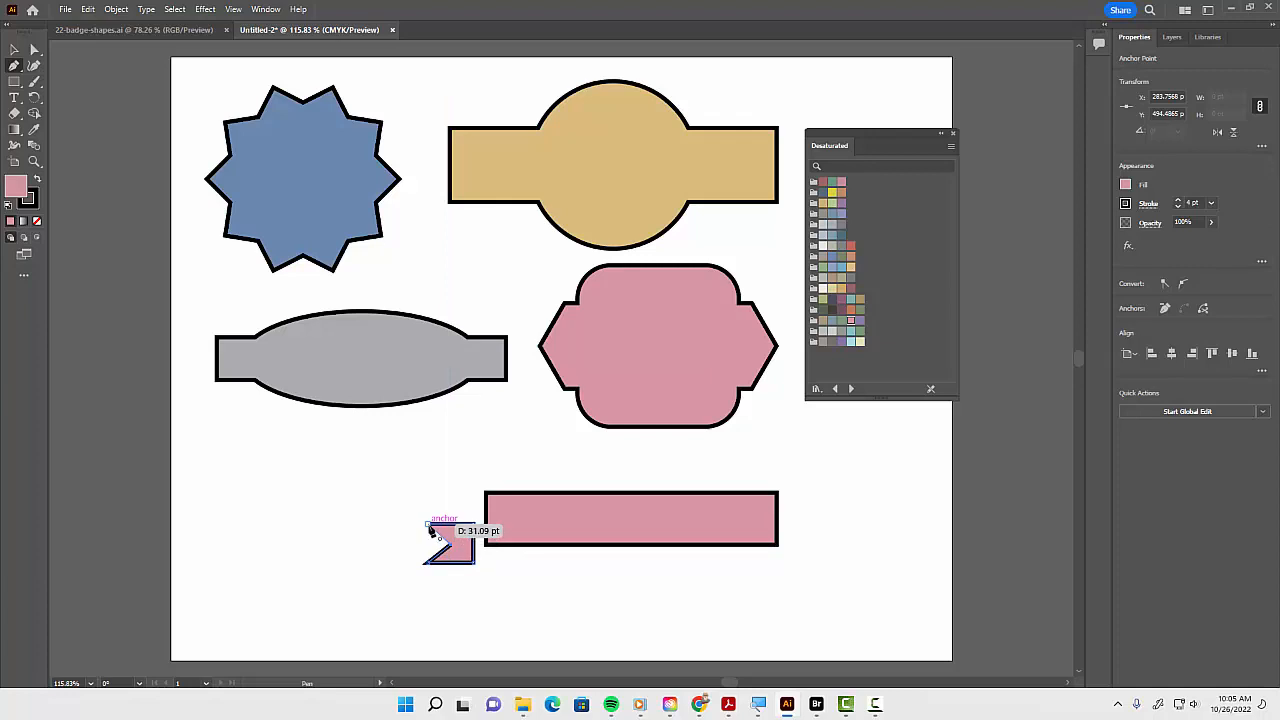
pyautogui.click(428, 523)
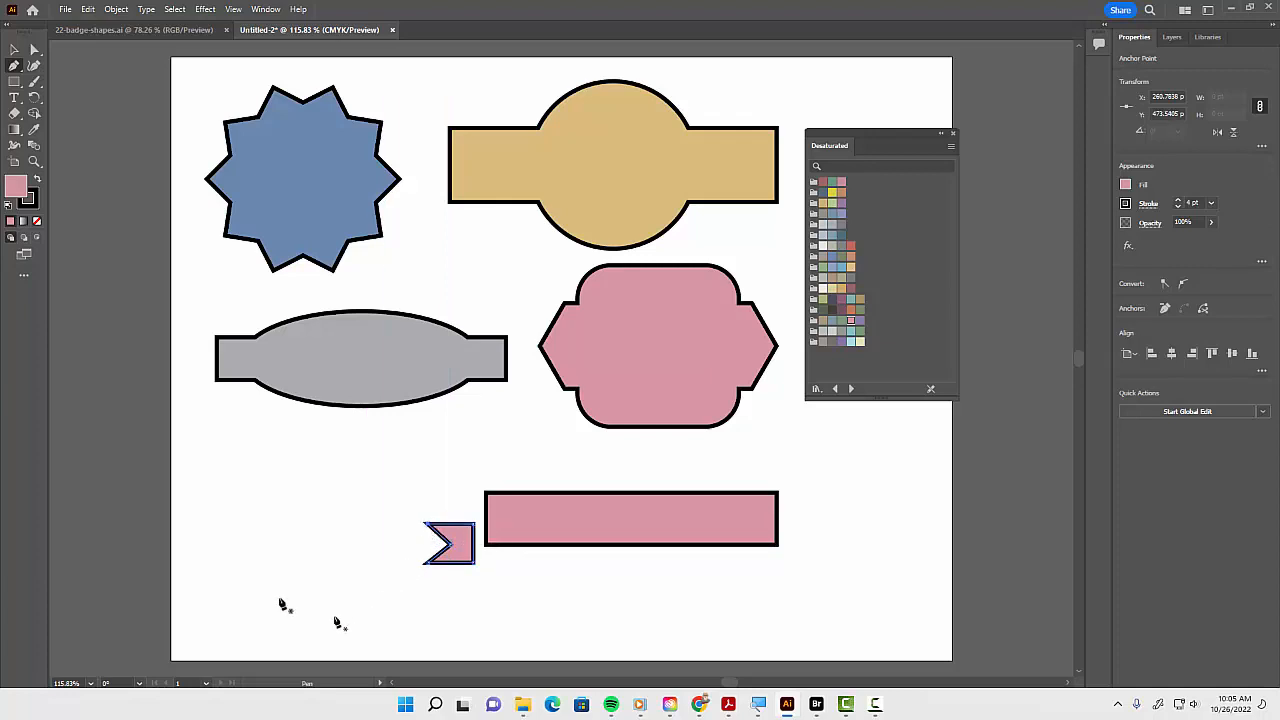
# Move the ribbon tail so it overlaps the rectangle's lower-left end
pyautogui.press('v')
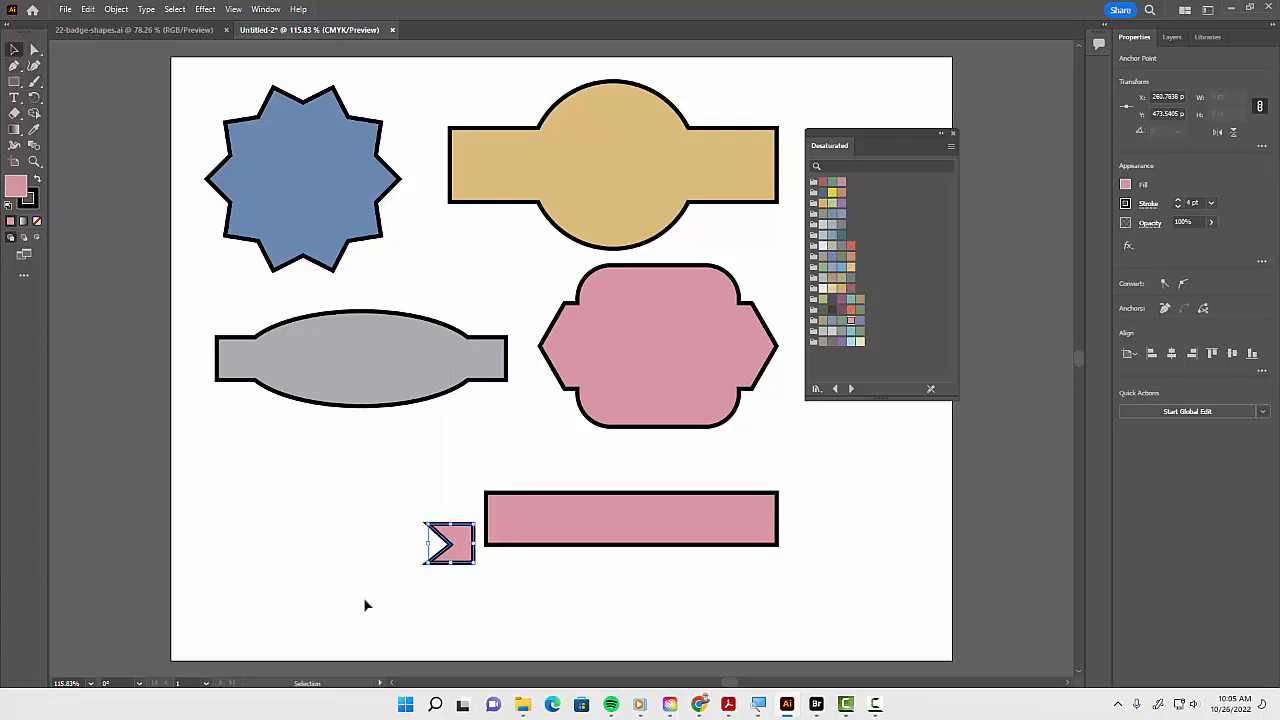
pyautogui.moveTo(453, 556); pyautogui.dragTo(490, 544)
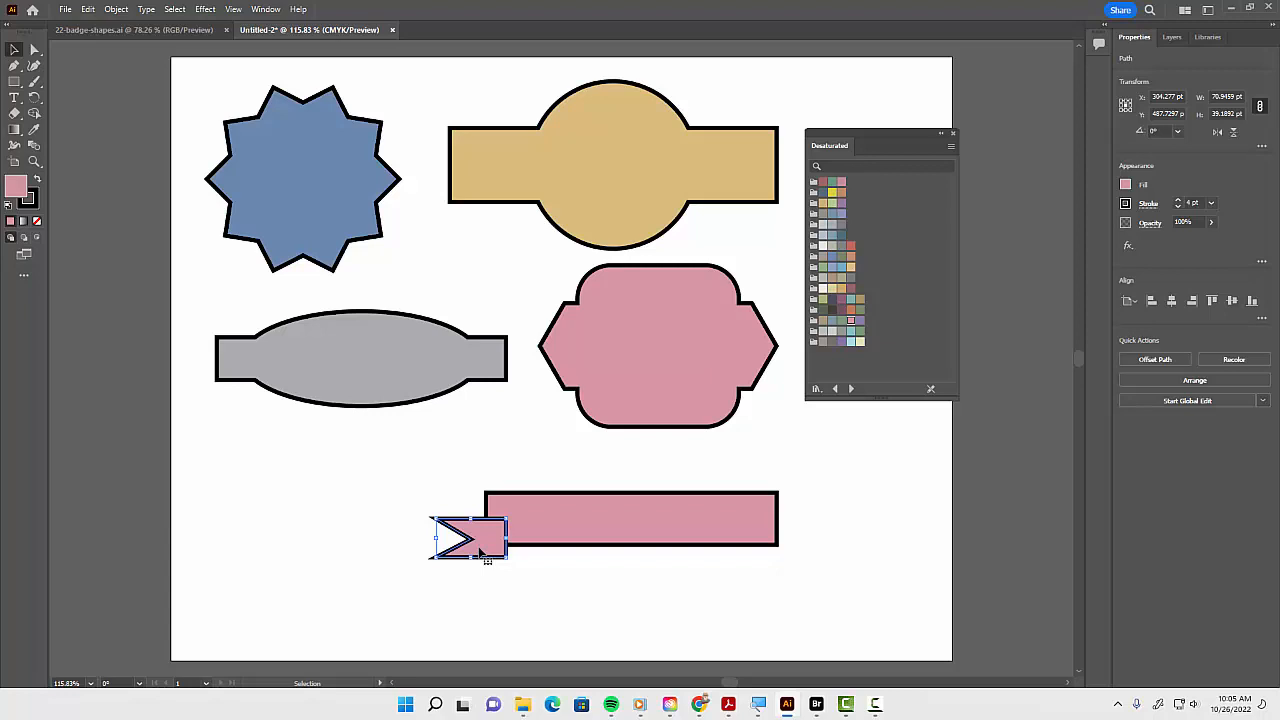
# Send the ribbon tail behind the rectangle and deselect it
pyautogui.rightClick(481, 550)
pyautogui.moveTo(587, 481)
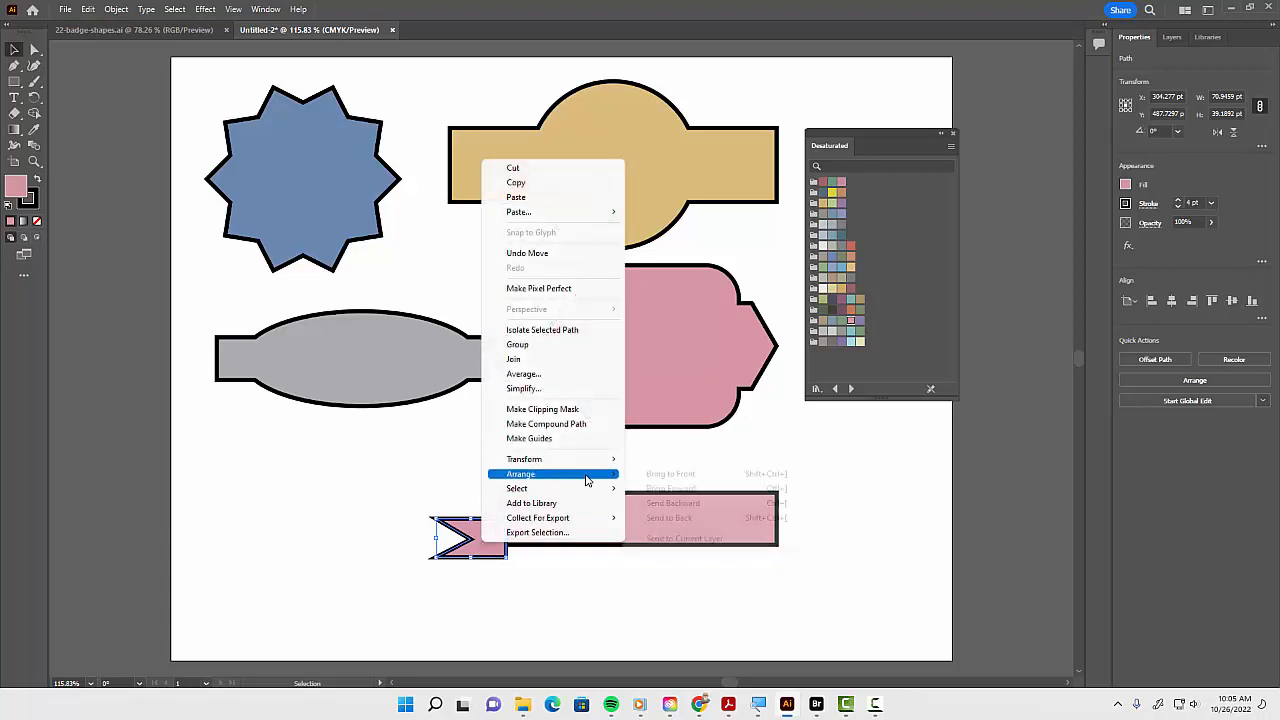
pyautogui.click(664, 518)
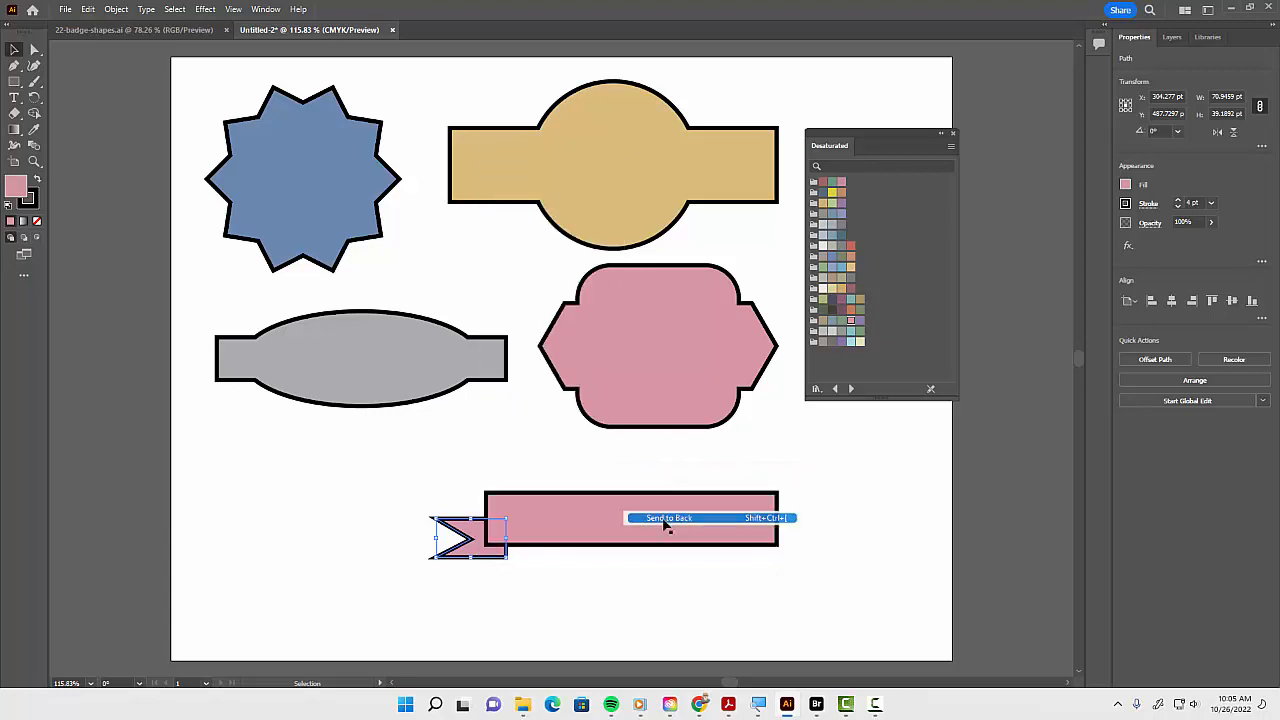
pyautogui.click(594, 589)
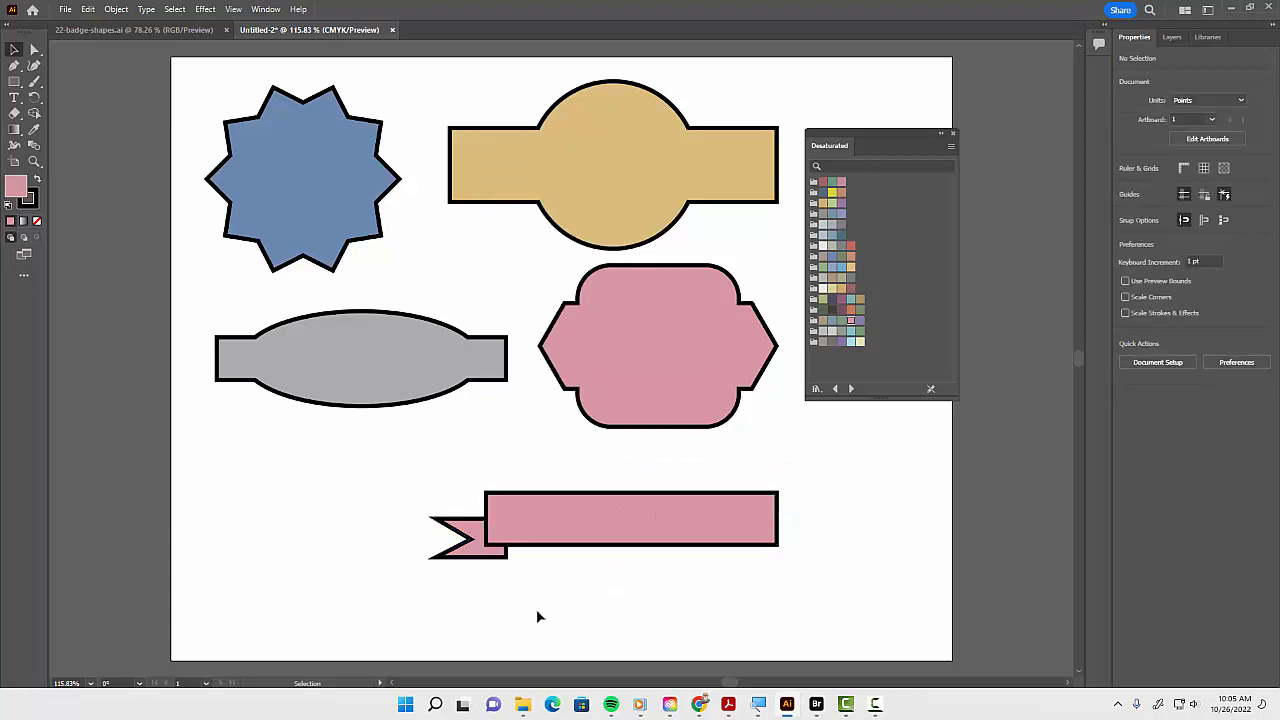
# Reflect a vertical copy of the ribbon tail and move it to the rectangle's lower-right end
pyautogui.click(484, 556)
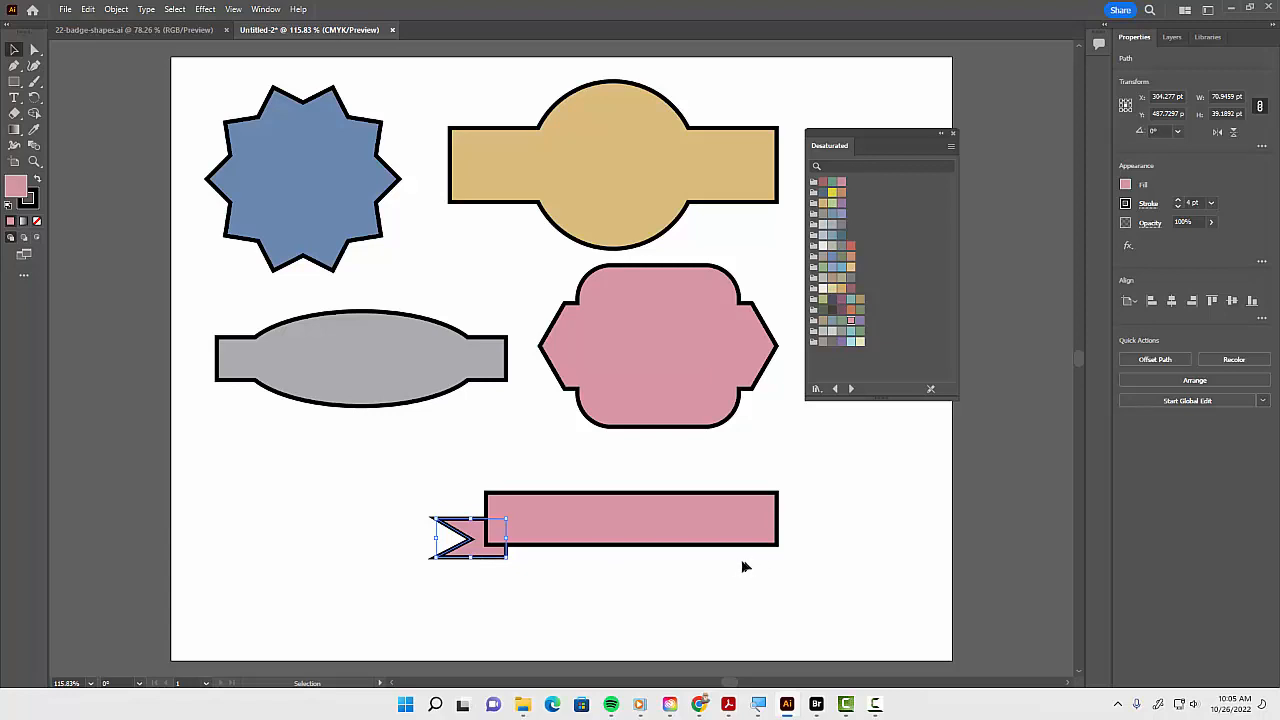
pyautogui.rightClick(470, 556)
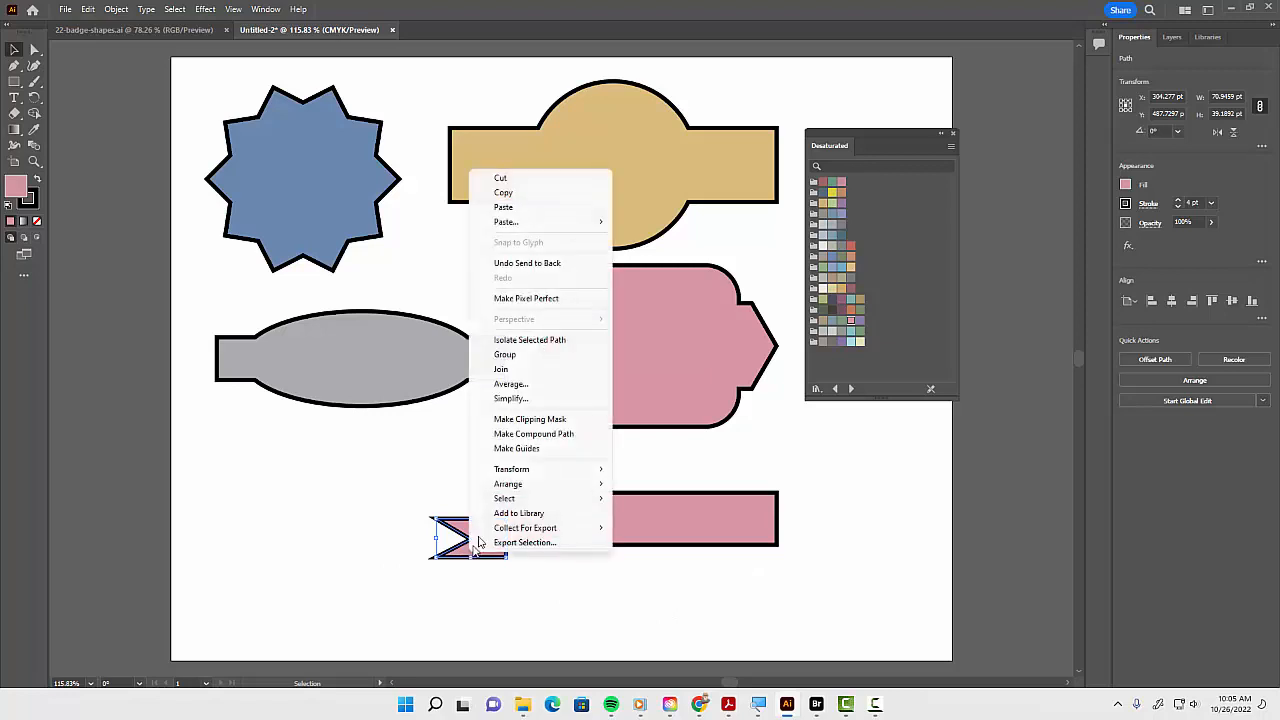
pyautogui.moveTo(577, 476)
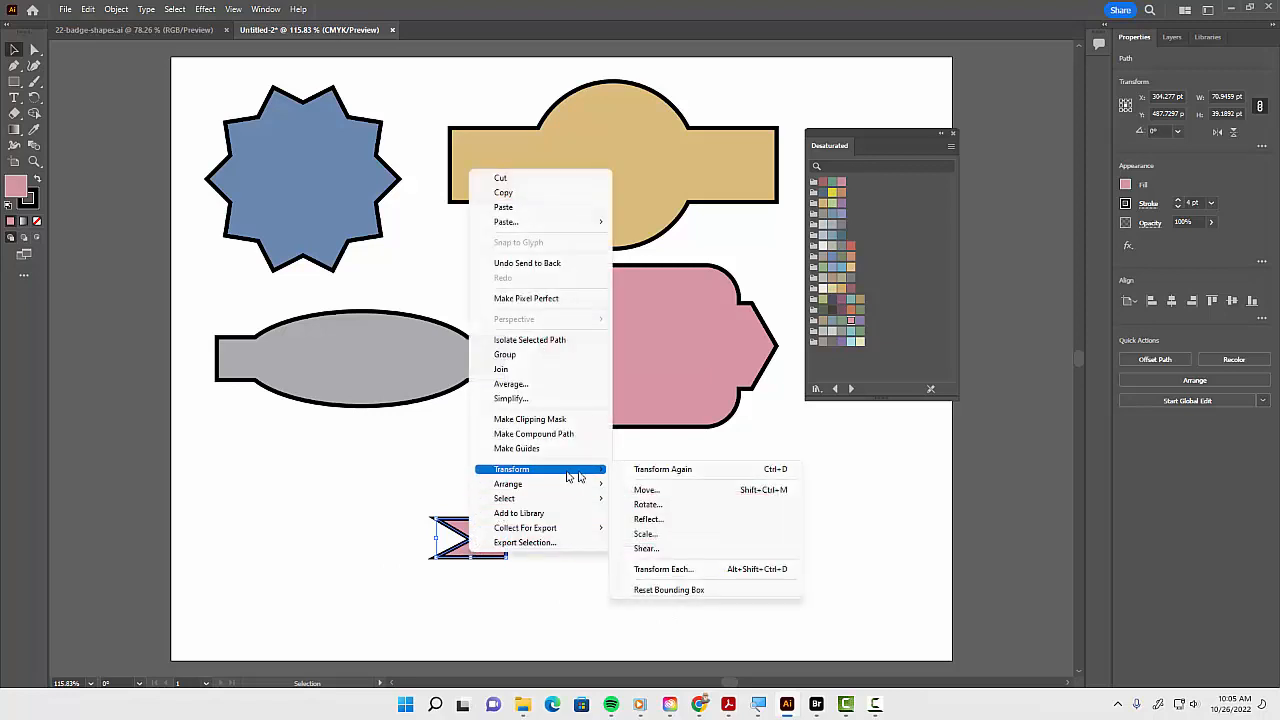
pyautogui.click(672, 523)
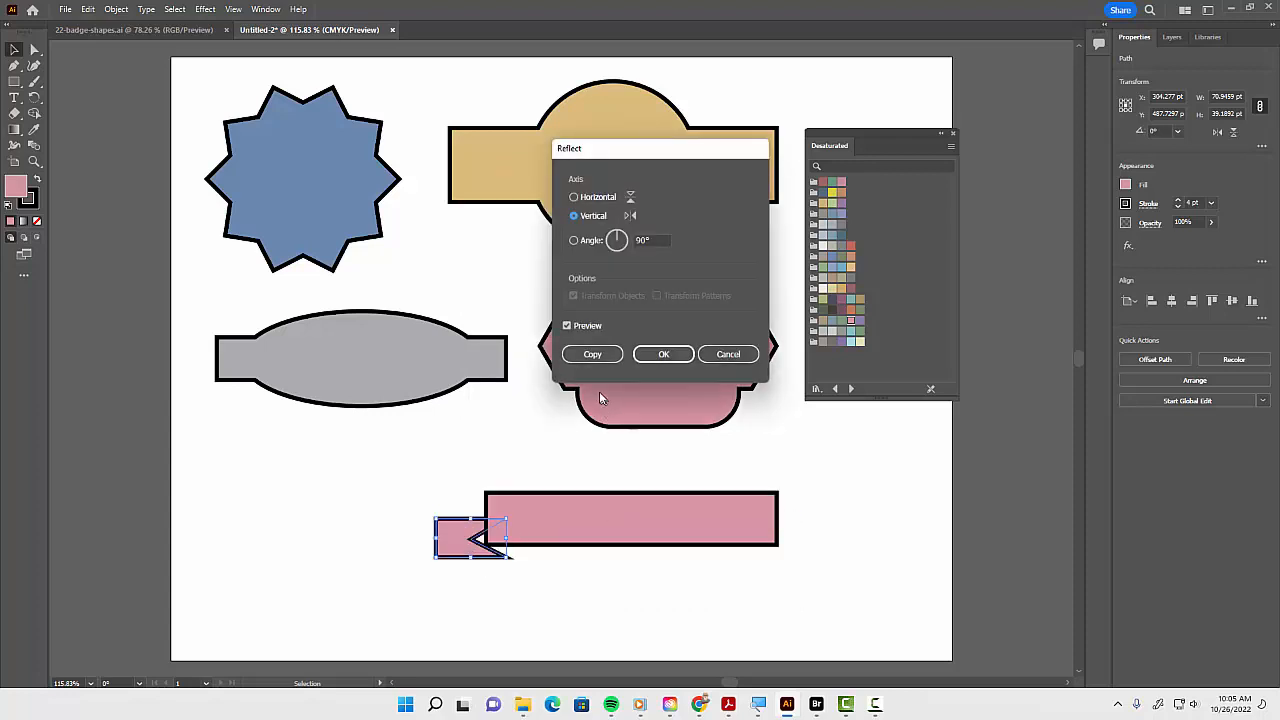
pyautogui.click(593, 355)
pyautogui.moveTo(458, 536); pyautogui.dragTo(812, 556)
pyautogui.click(724, 577)
# Align both ribbon tails along their bottom edges, then deselect them
pyautogui.keyDown('shift'); pyautogui.click(462, 552); pyautogui.keyUp('shift')
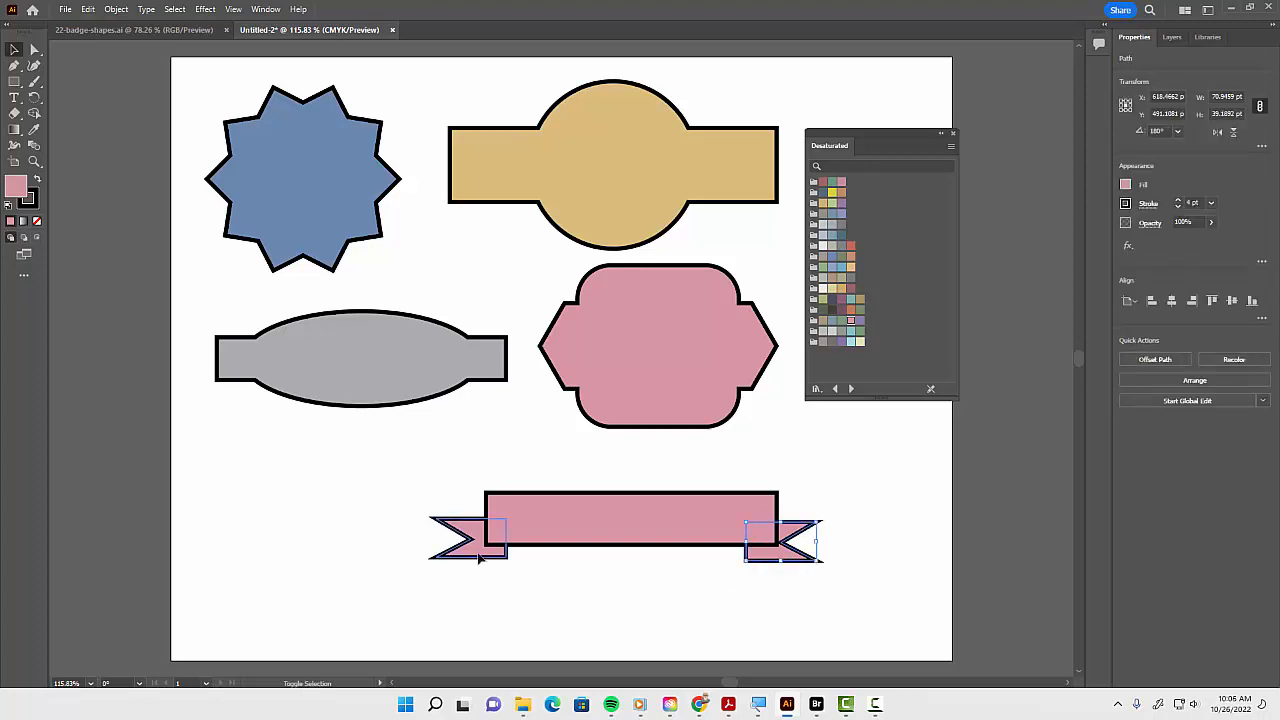
pyautogui.click(1254, 302)
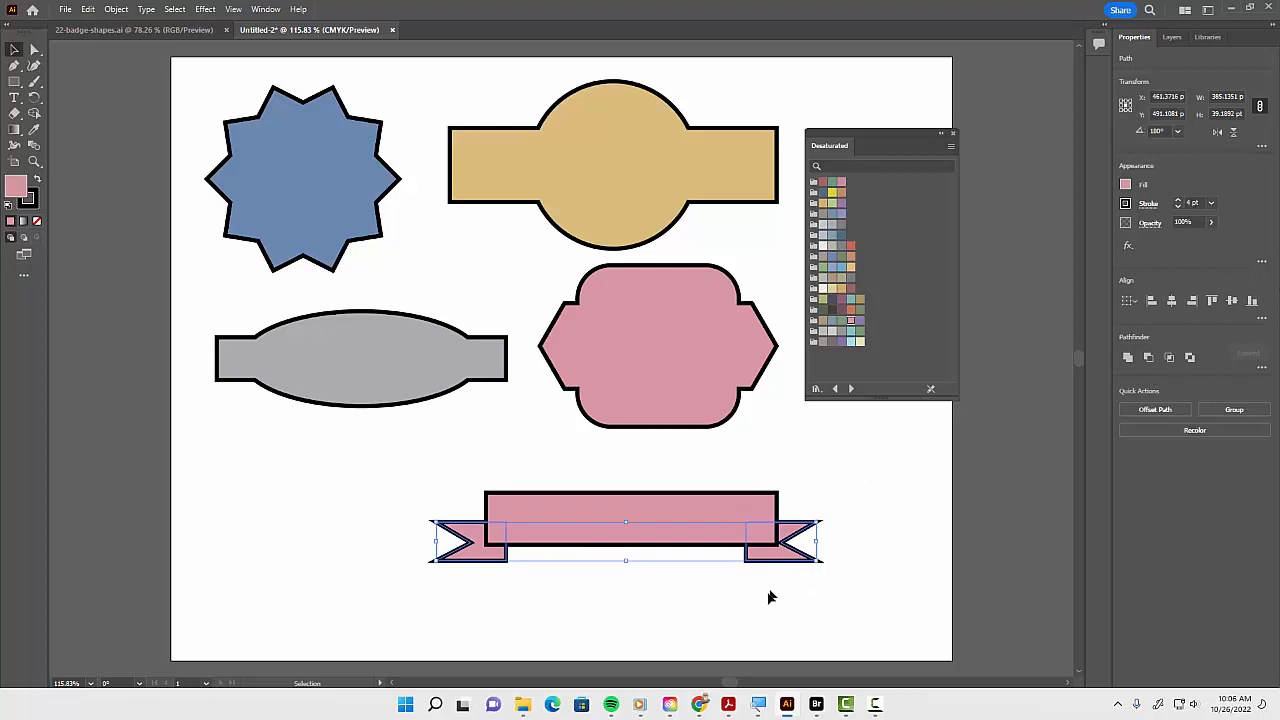
pyautogui.click(1261, 318)
pyautogui.click(722, 605)
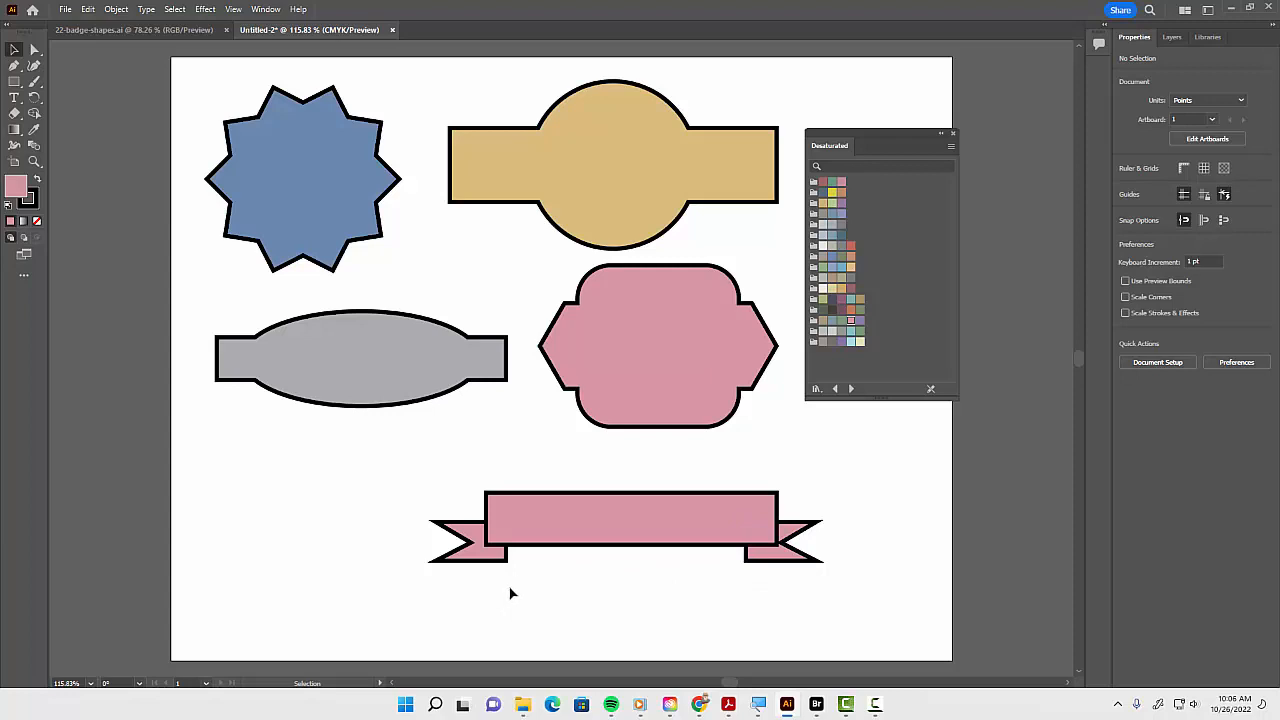
# Draw a diagonal fold line with the Line Segment tool from the rectangle's lower-left corner to the left tail's inner corner
pyautogui.hotkey('ctrl', '=')
pyautogui.hotkey('ctrl', '=')
pyautogui.hotkey('ctrl', '=')
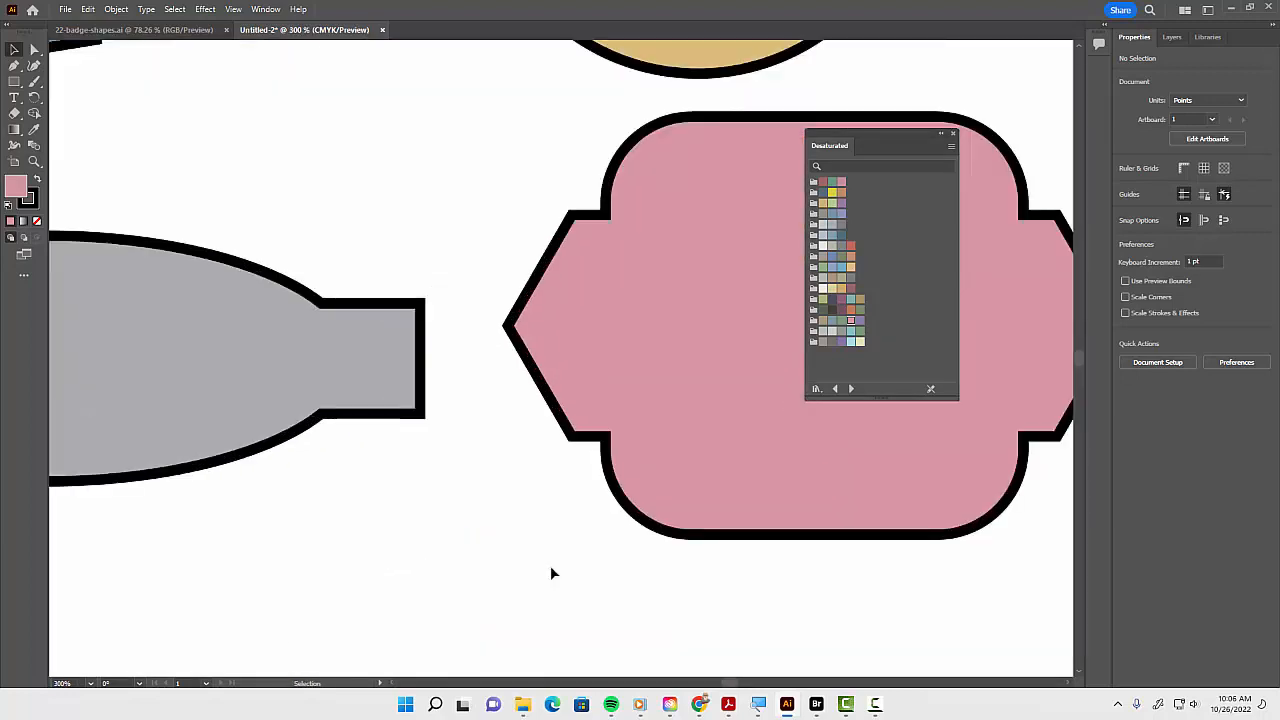
pyautogui.moveTo(551, 571); pyautogui.dragTo(566, 52)
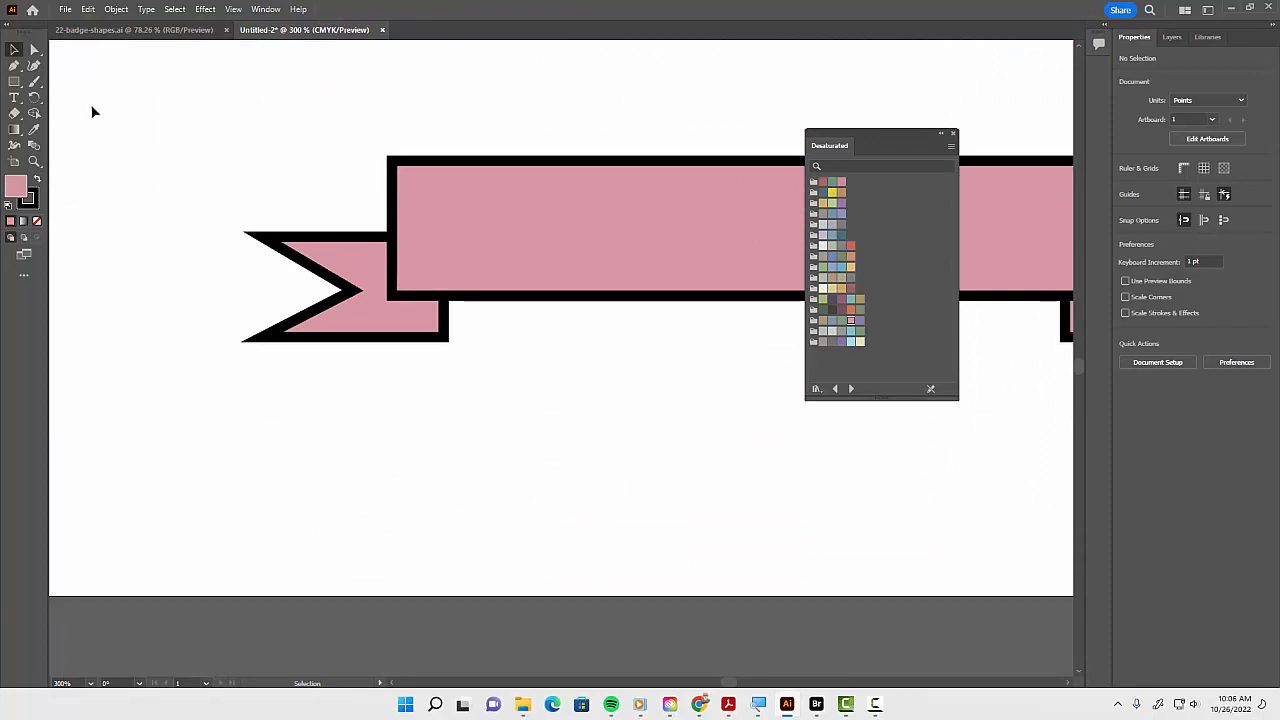
pyautogui.press('/')
pyautogui.press('\\')
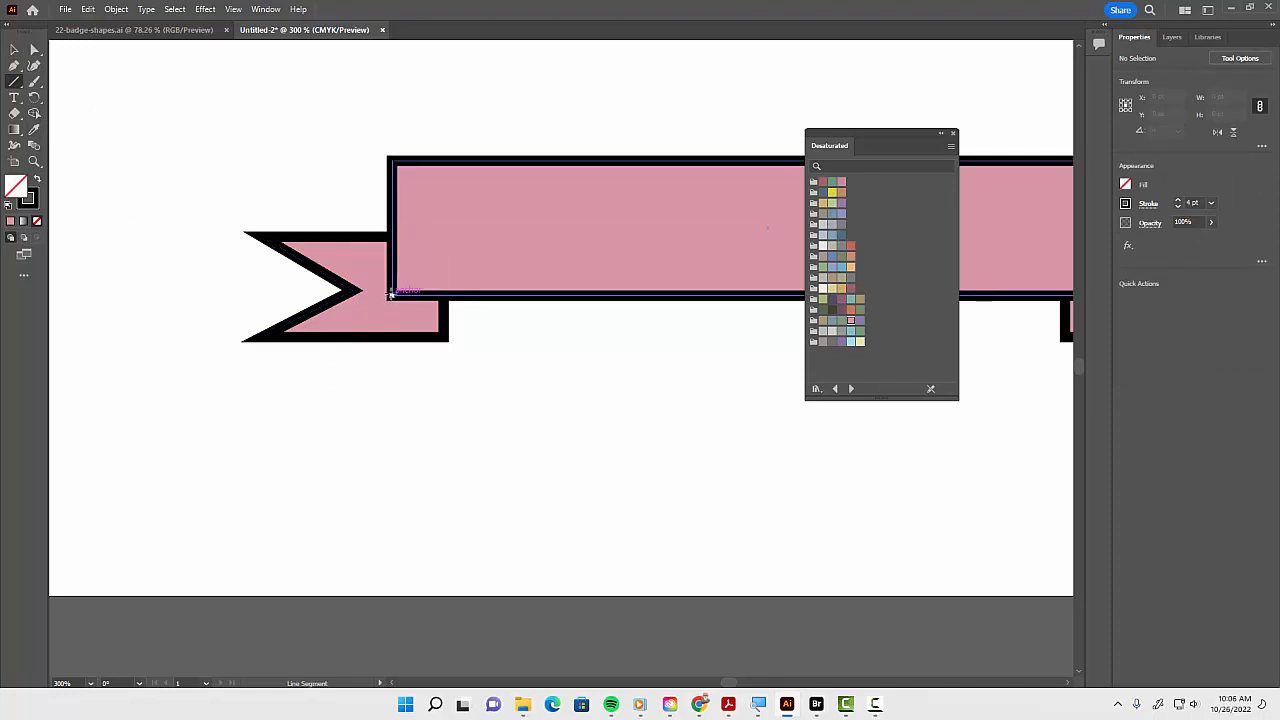
pyautogui.moveTo(391, 293)
pyautogui.mouseDown()
pyautogui.moveTo(443, 323)
pyautogui.moveTo(447, 340)
pyautogui.mouseUp()
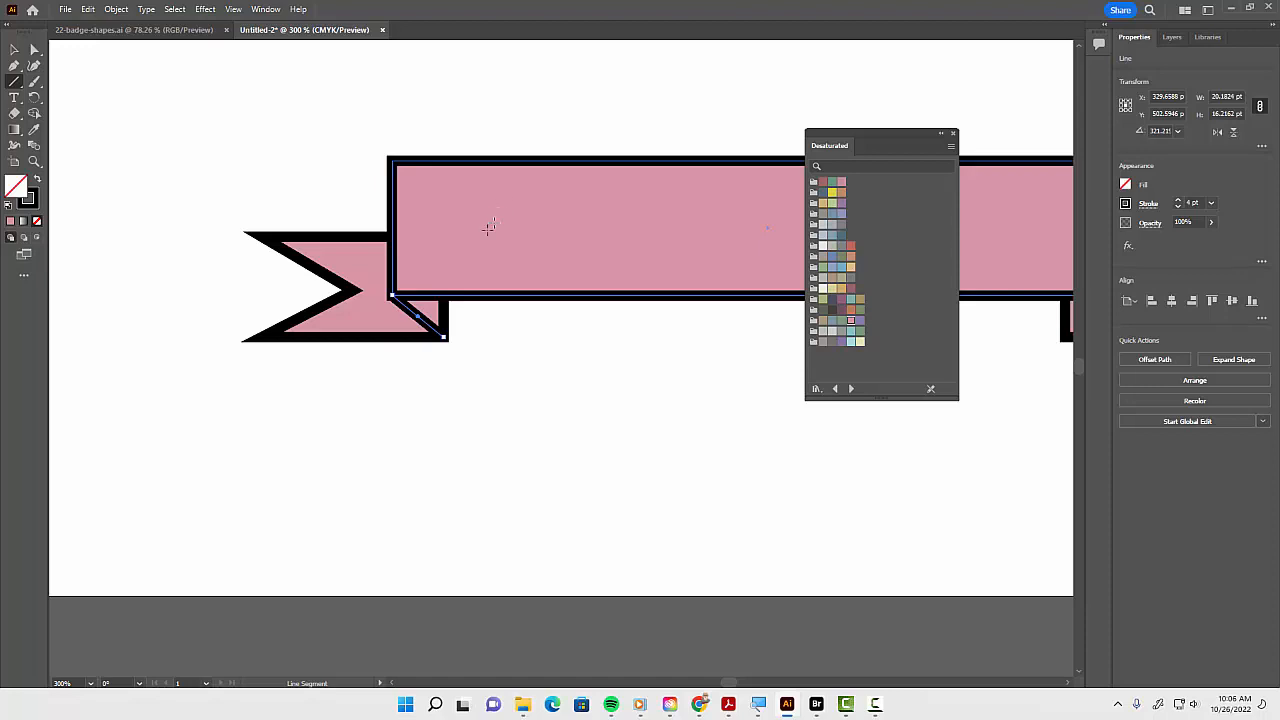
# Draw a matching diagonal fold line between the rectangle's lower-right corner and the right tail
pyautogui.moveTo(557, 434); pyautogui.dragTo(163, 435)
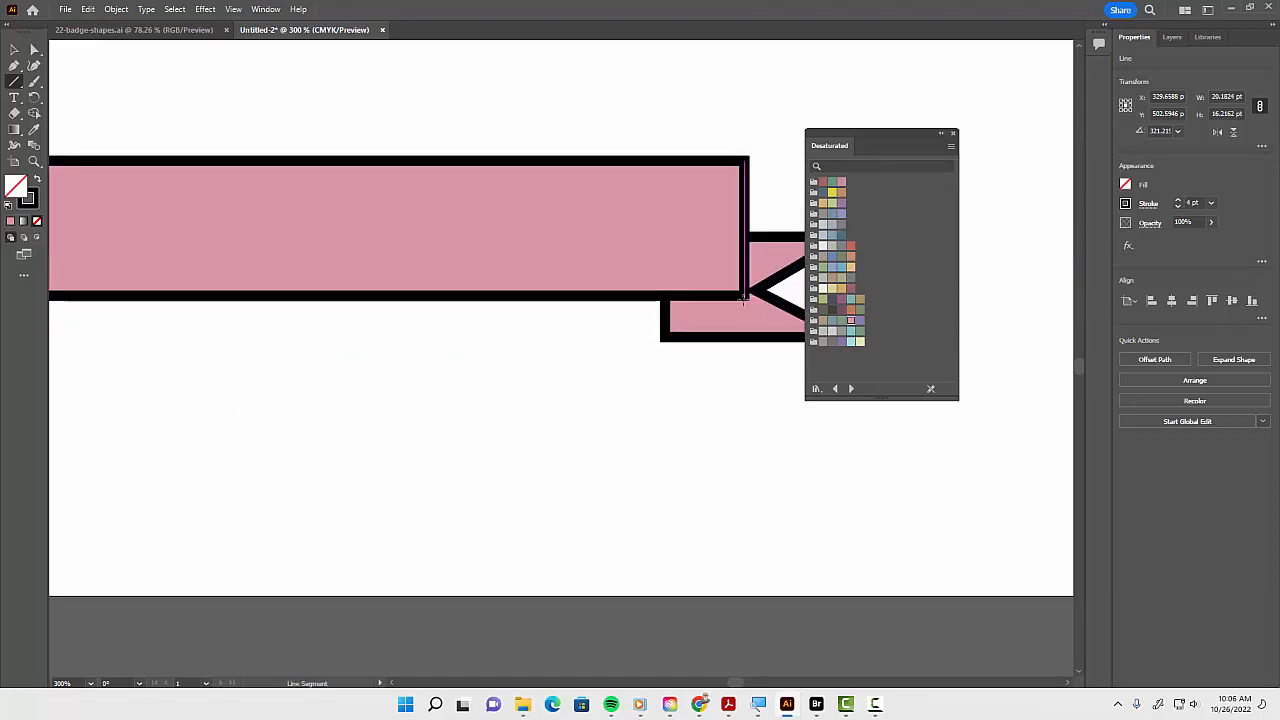
pyautogui.moveTo(743, 297); pyautogui.dragTo(666, 332)
# Select all ribbon parts and fill them with a sage green swatch
pyautogui.moveTo(326, 423); pyautogui.dragTo(590, 449)
pyautogui.hotkey('ctrl', '-')
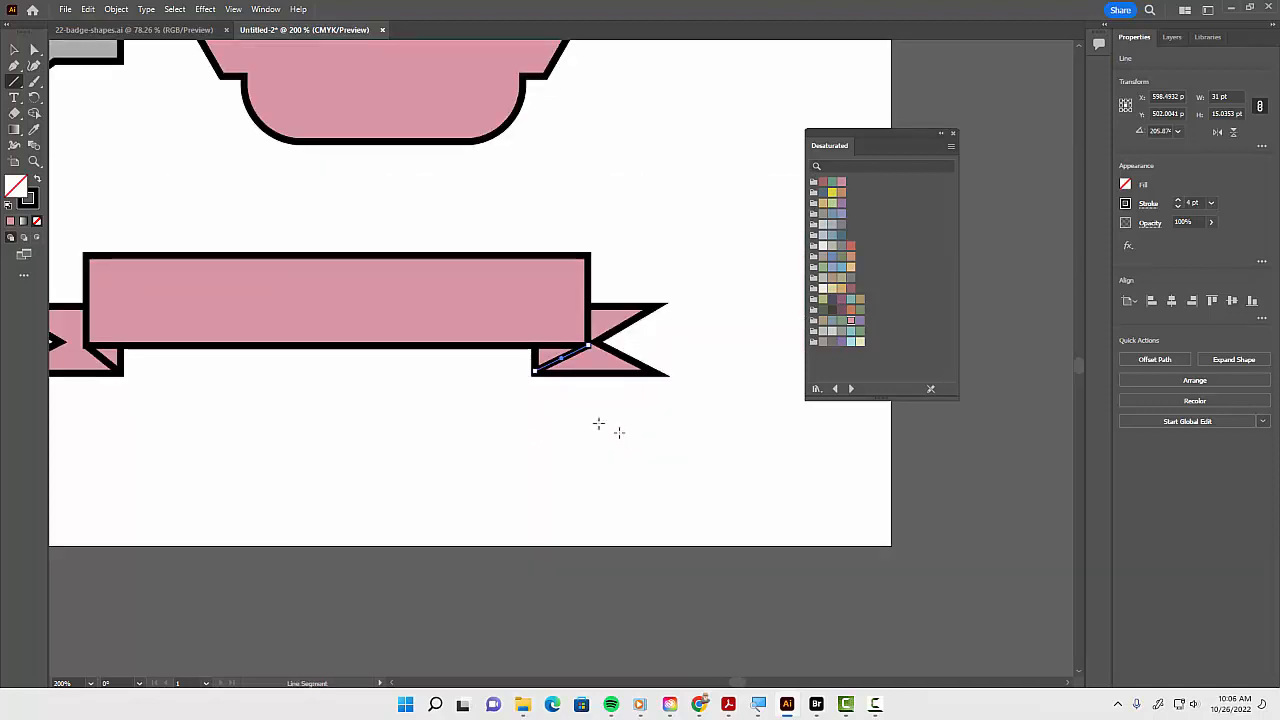
pyautogui.moveTo(354, 400); pyautogui.dragTo(476, 407)
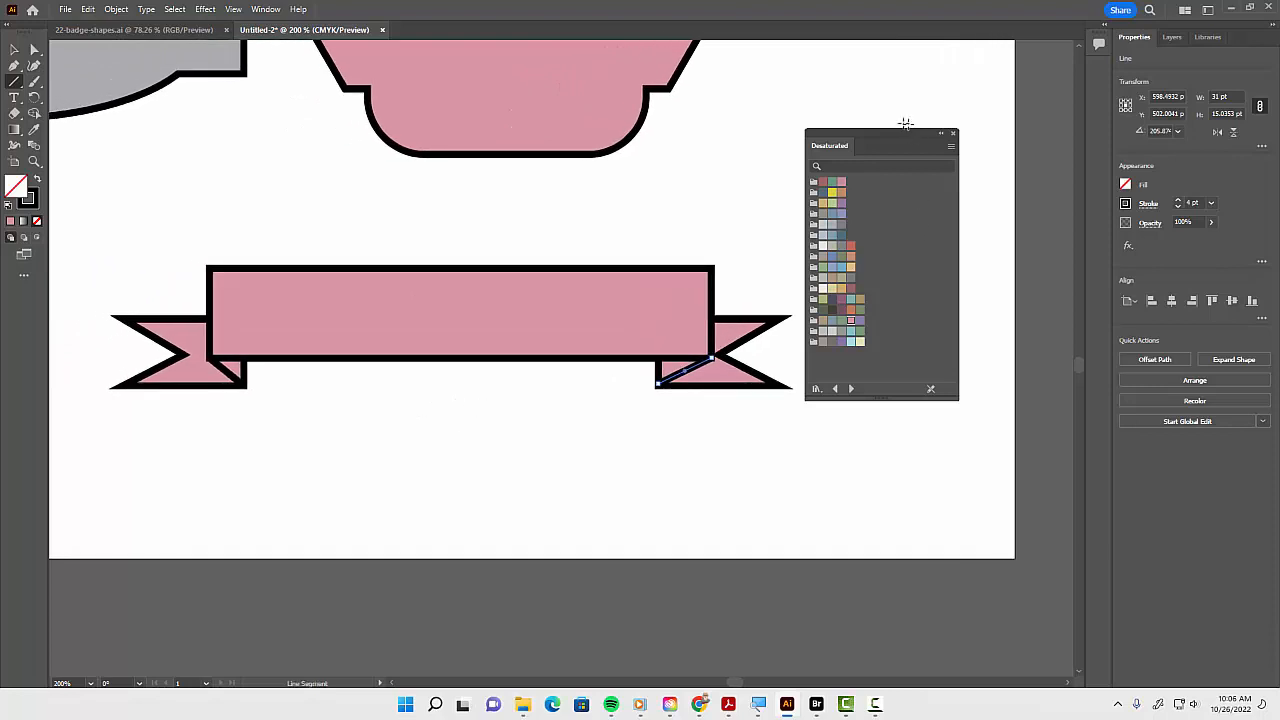
pyautogui.moveTo(895, 140); pyautogui.dragTo(934, 128)
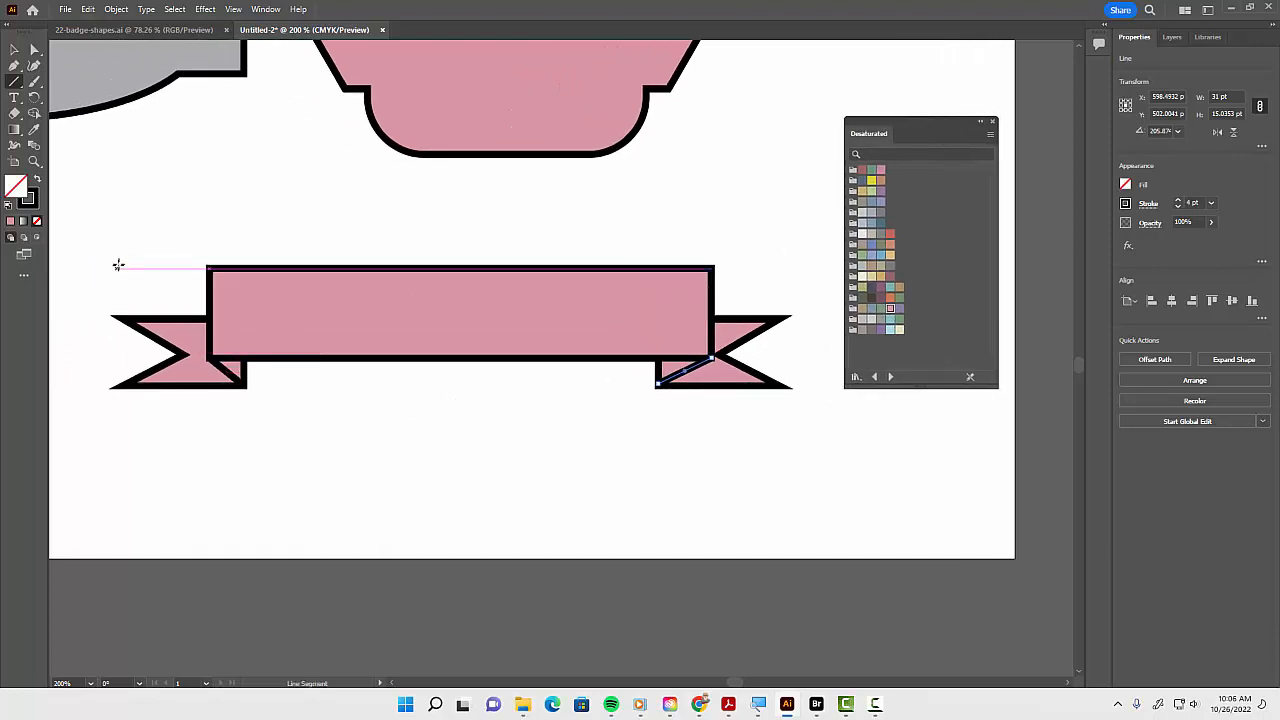
pyautogui.press('v')
pyautogui.moveTo(91, 211); pyautogui.dragTo(736, 475)
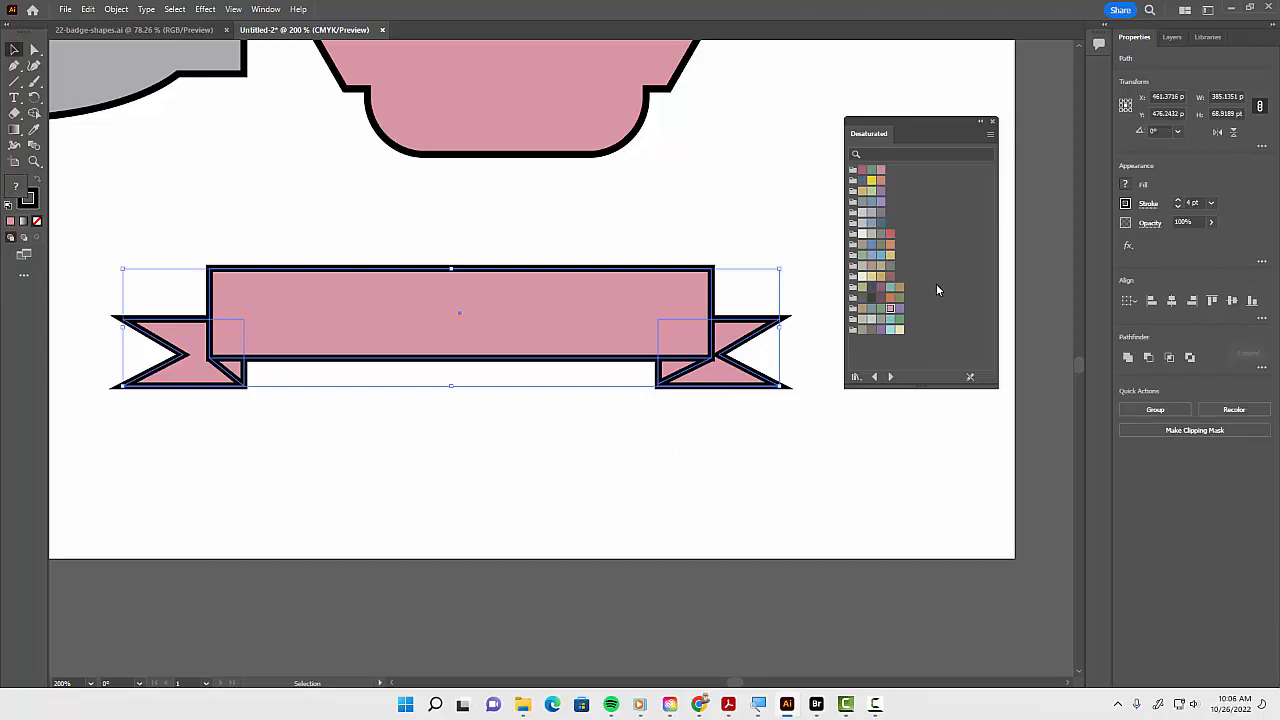
pyautogui.click(861, 256)
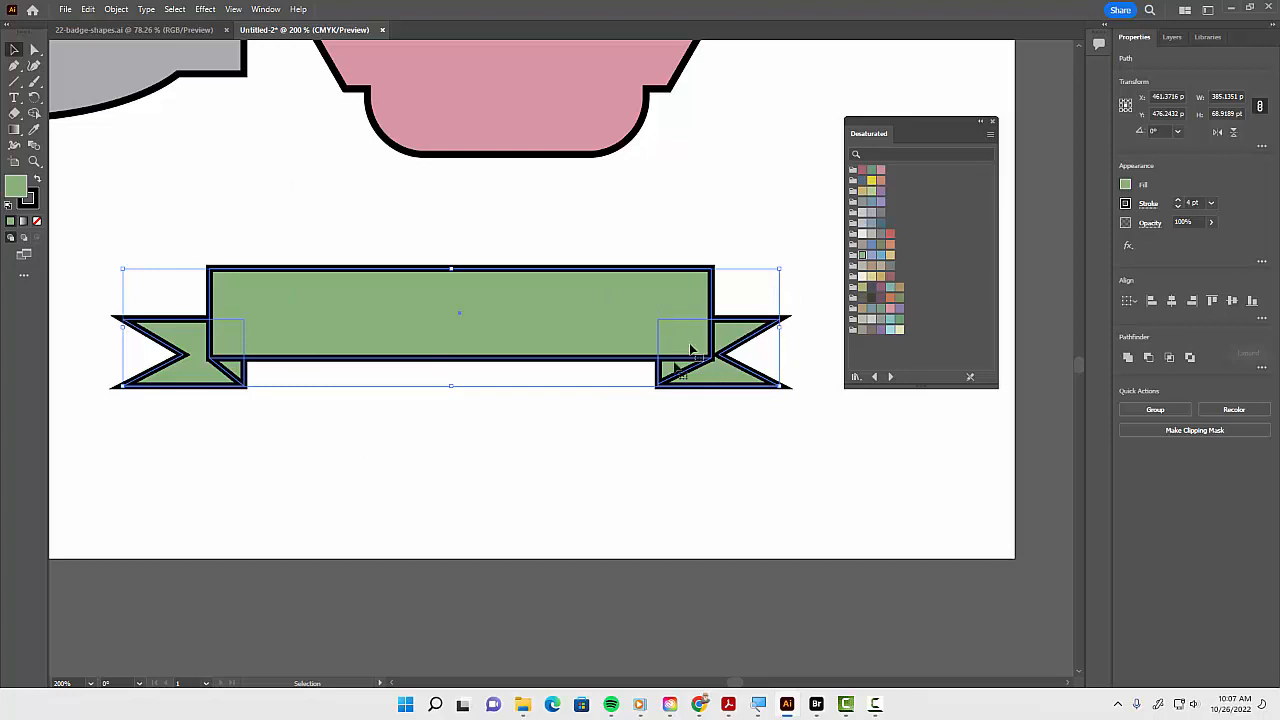
# Group the ribbon parts and apply an Arc warp effect with a 19% horizontal bend
pyautogui.hotkey('ctrl', 'g')
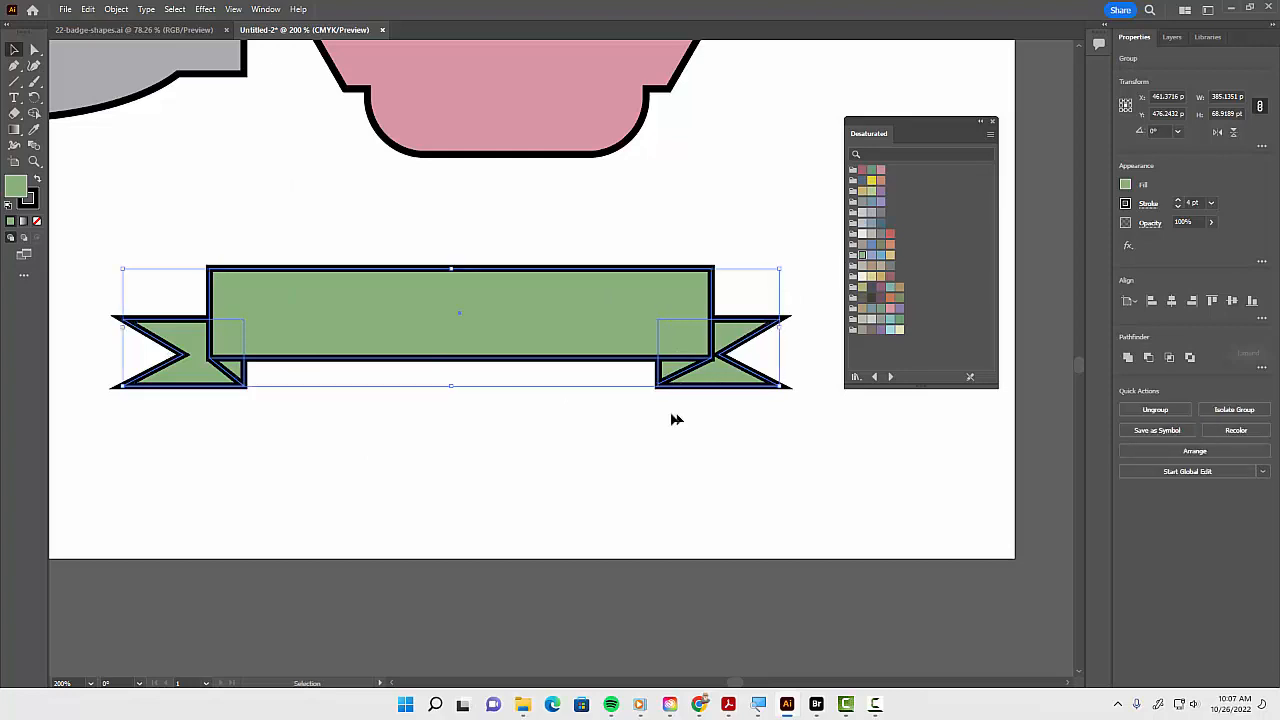
pyautogui.click(210, 12)
pyautogui.moveTo(226, 224)
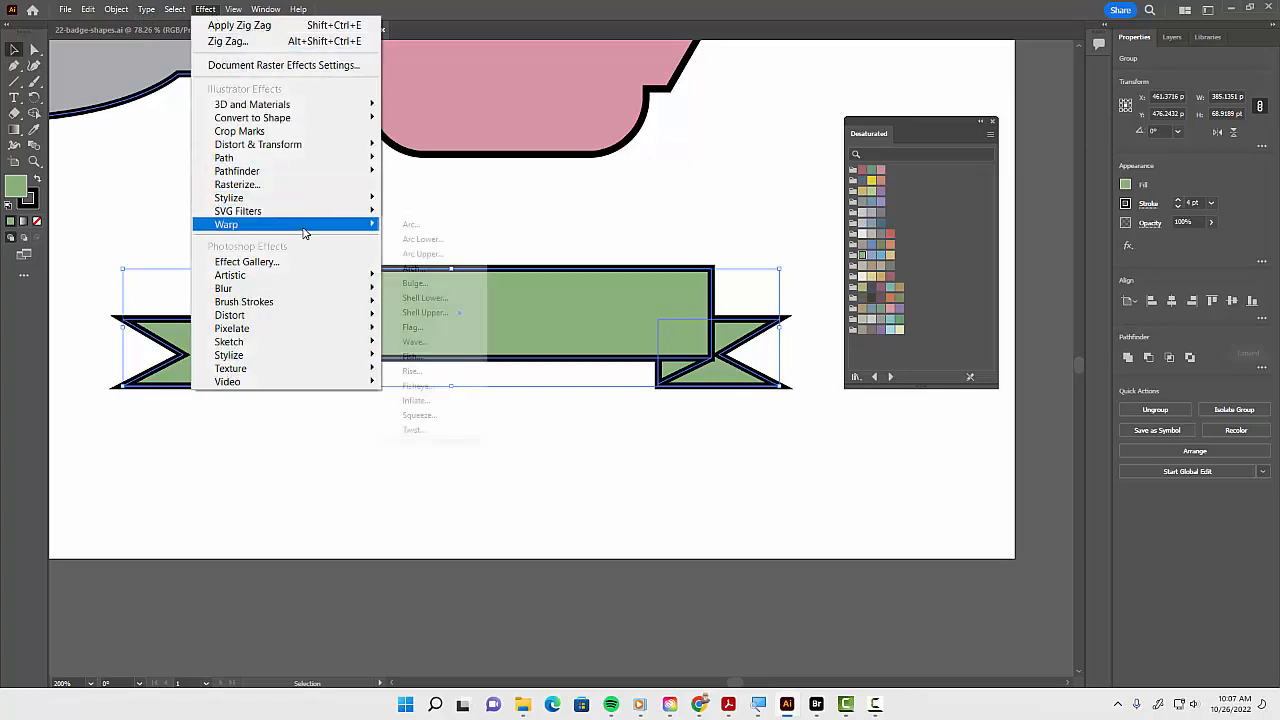
pyautogui.click(415, 225)
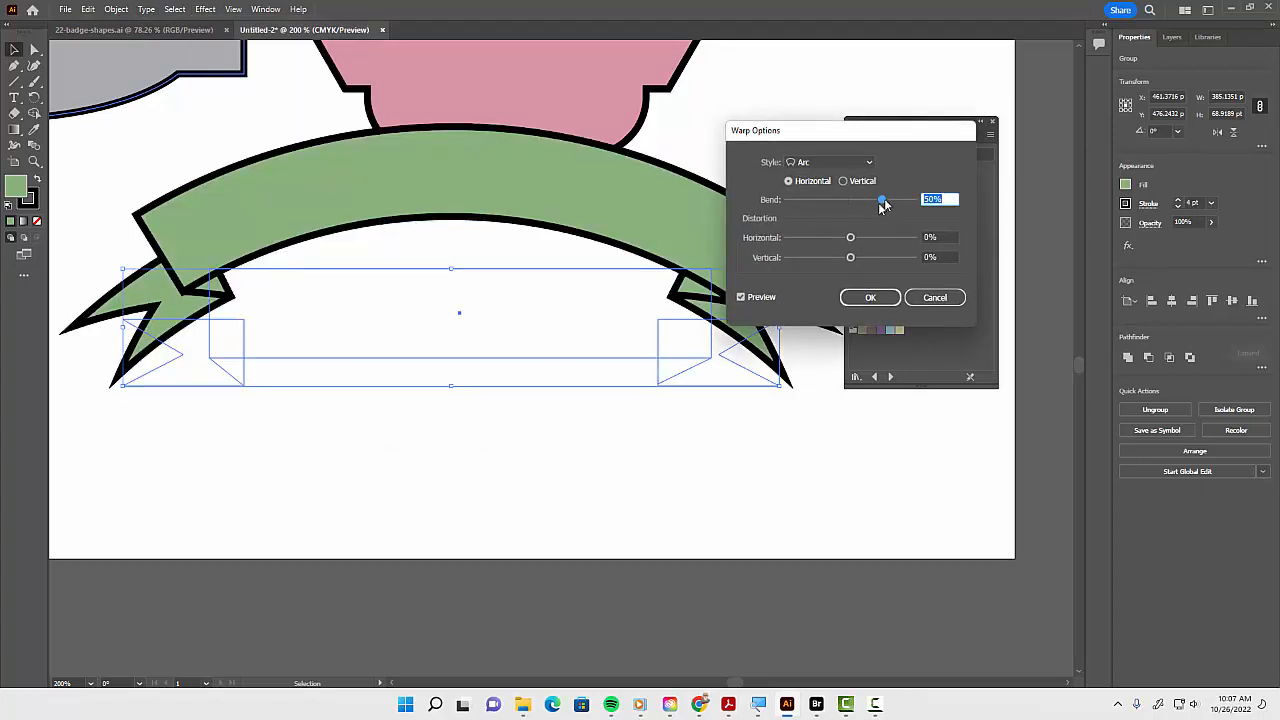
pyautogui.moveTo(886, 203); pyautogui.dragTo(867, 208)
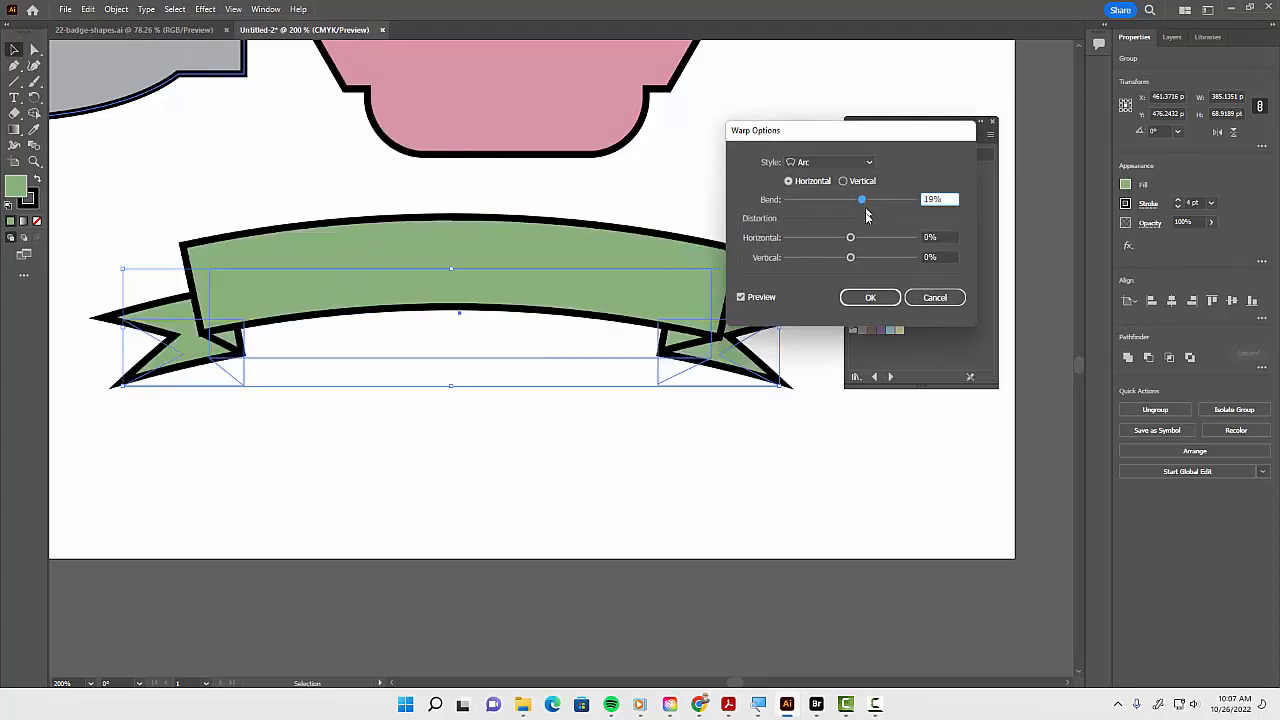
pyautogui.click(870, 297)
pyautogui.click(586, 423)
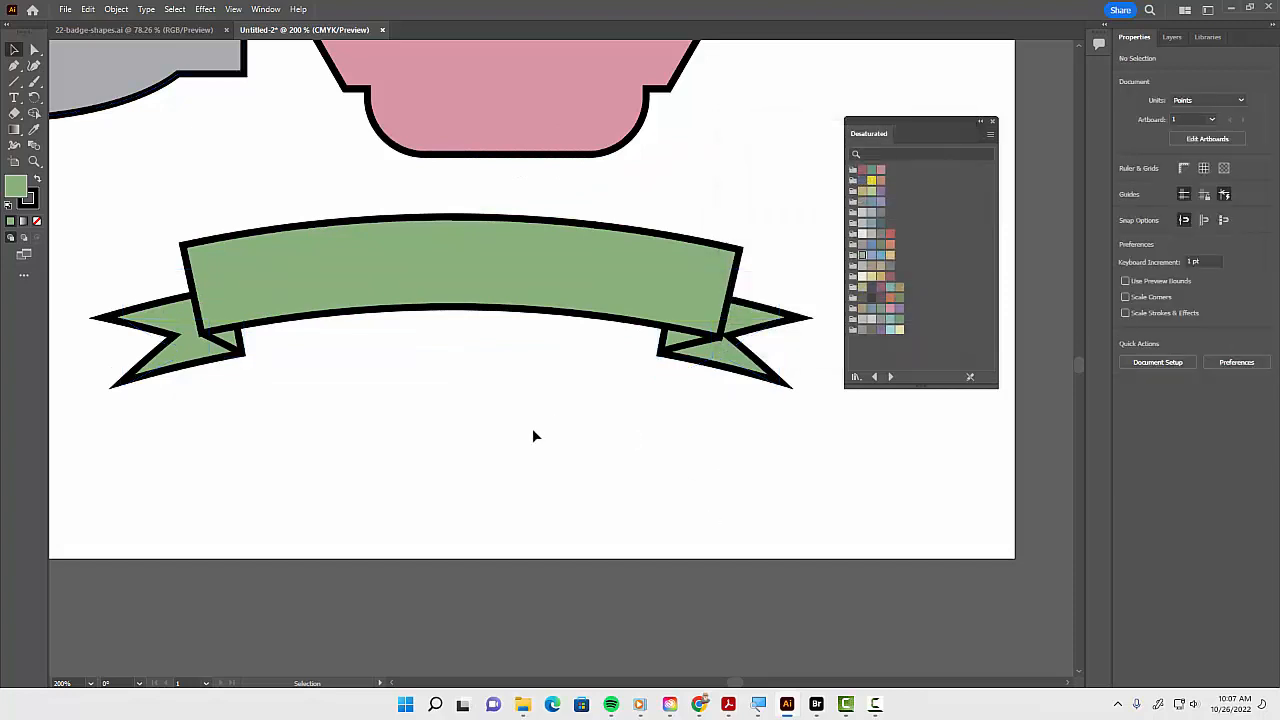
# Reposition the star, gold, pink and ribbon badges to spread them evenly across the artboard
pyautogui.moveTo(531, 317); pyautogui.dragTo(510, 332)
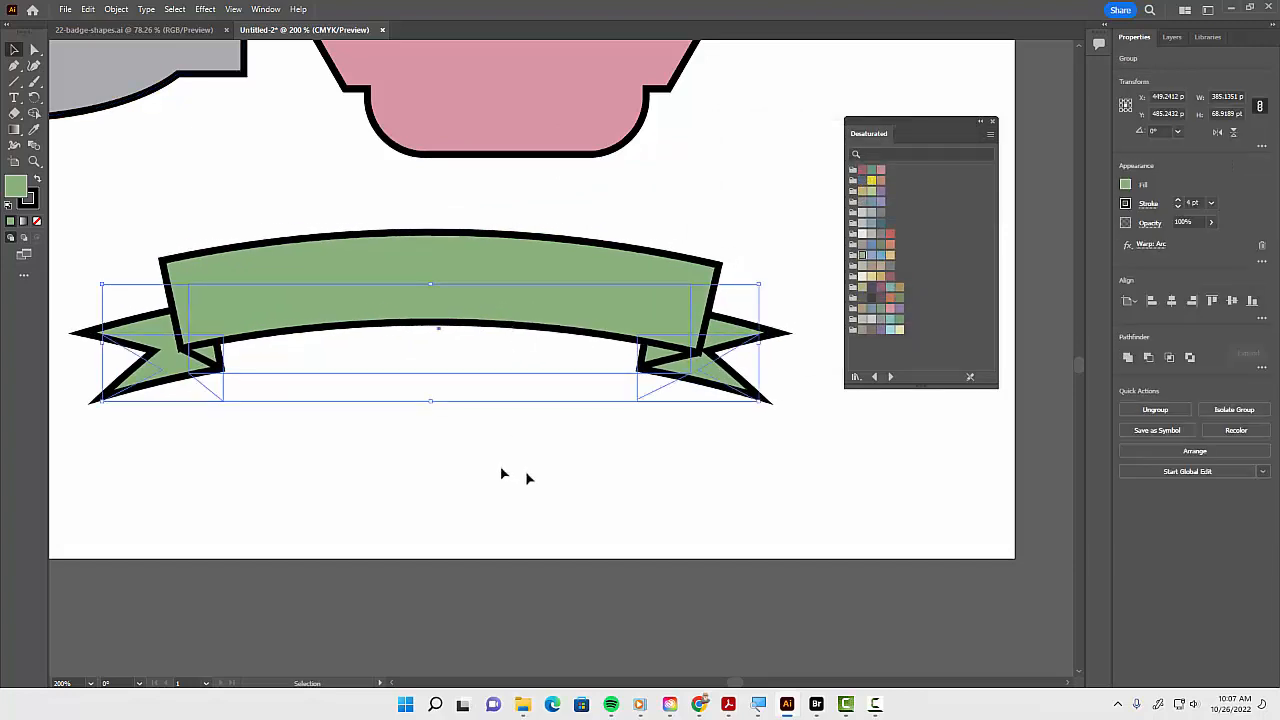
pyautogui.hotkey('ctrl', '0')
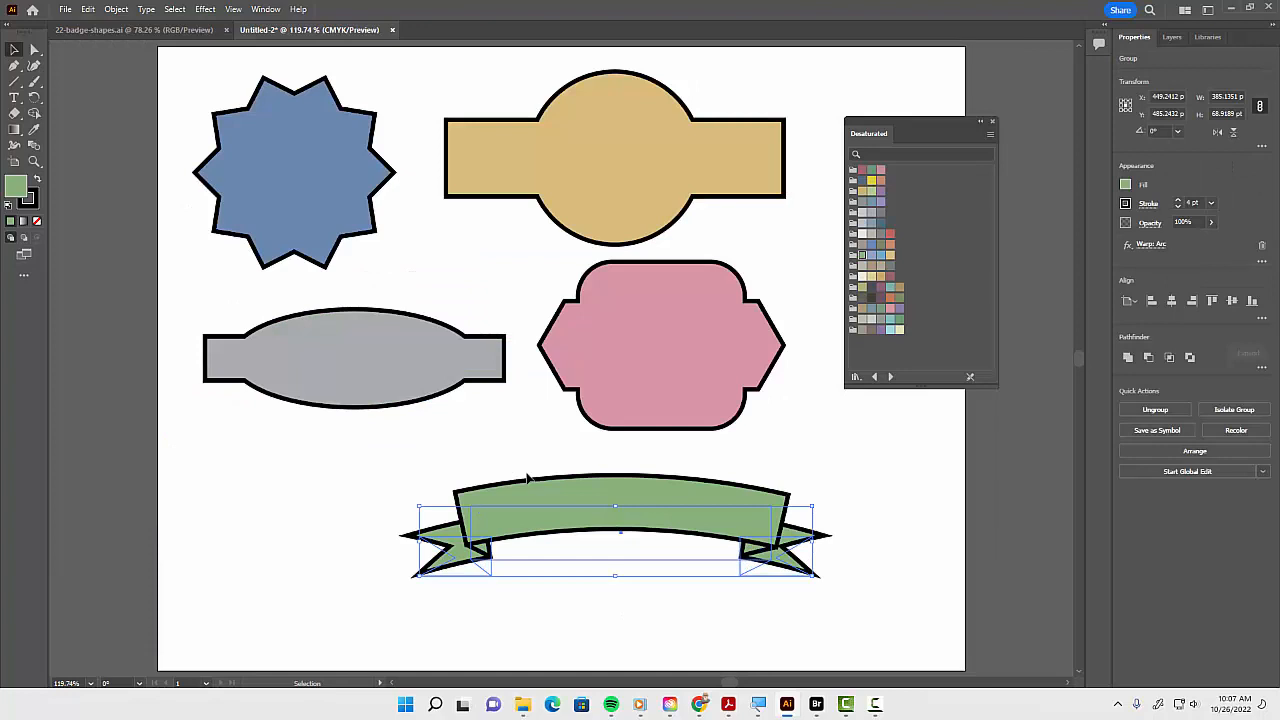
pyautogui.moveTo(349, 194); pyautogui.dragTo(358, 203)
pyautogui.moveTo(612, 189); pyautogui.dragTo(650, 183)
pyautogui.click(423, 337)
pyautogui.moveTo(656, 357); pyautogui.dragTo(693, 376)
pyautogui.moveTo(645, 530); pyautogui.dragTo(745, 545)
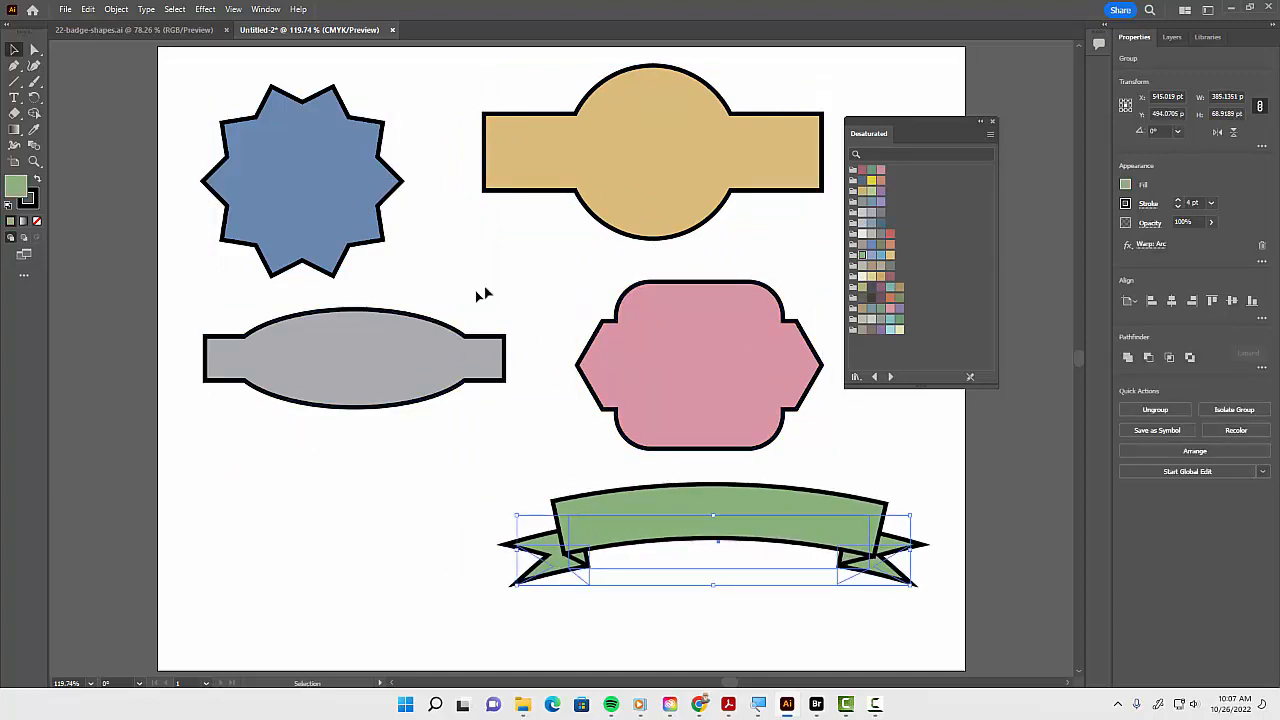
pyautogui.moveTo(625, 188); pyautogui.dragTo(652, 186)
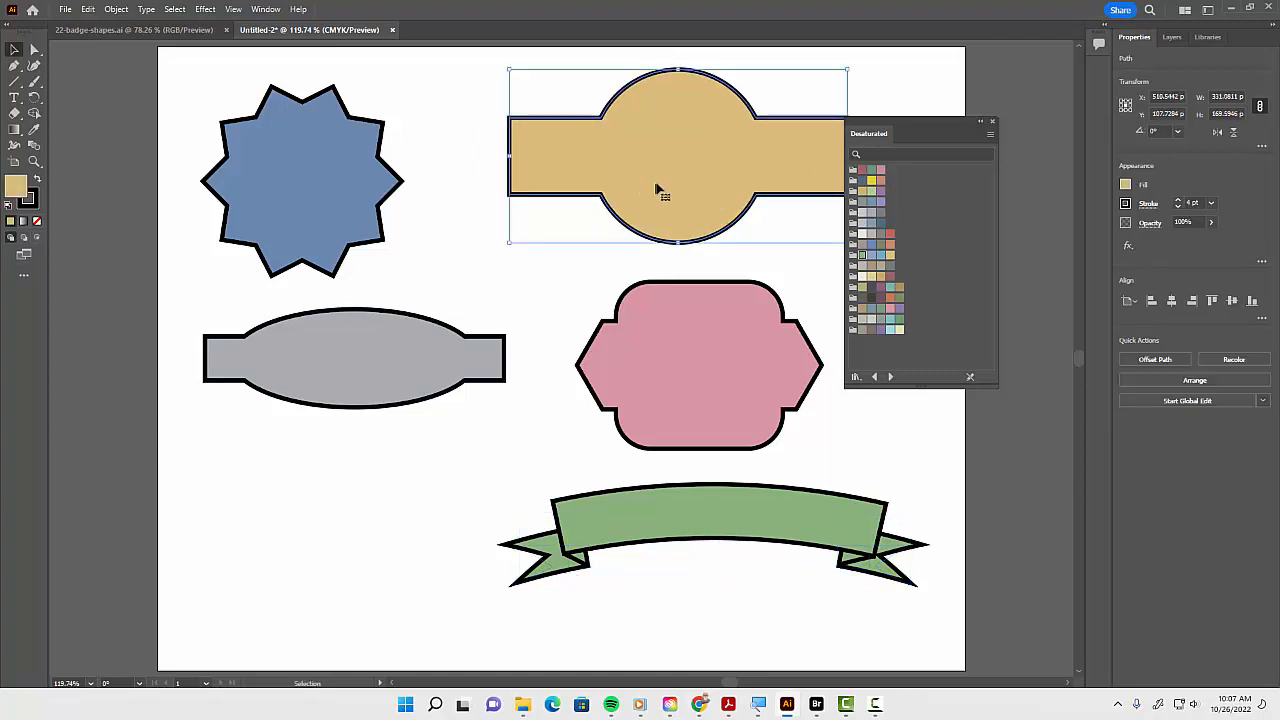